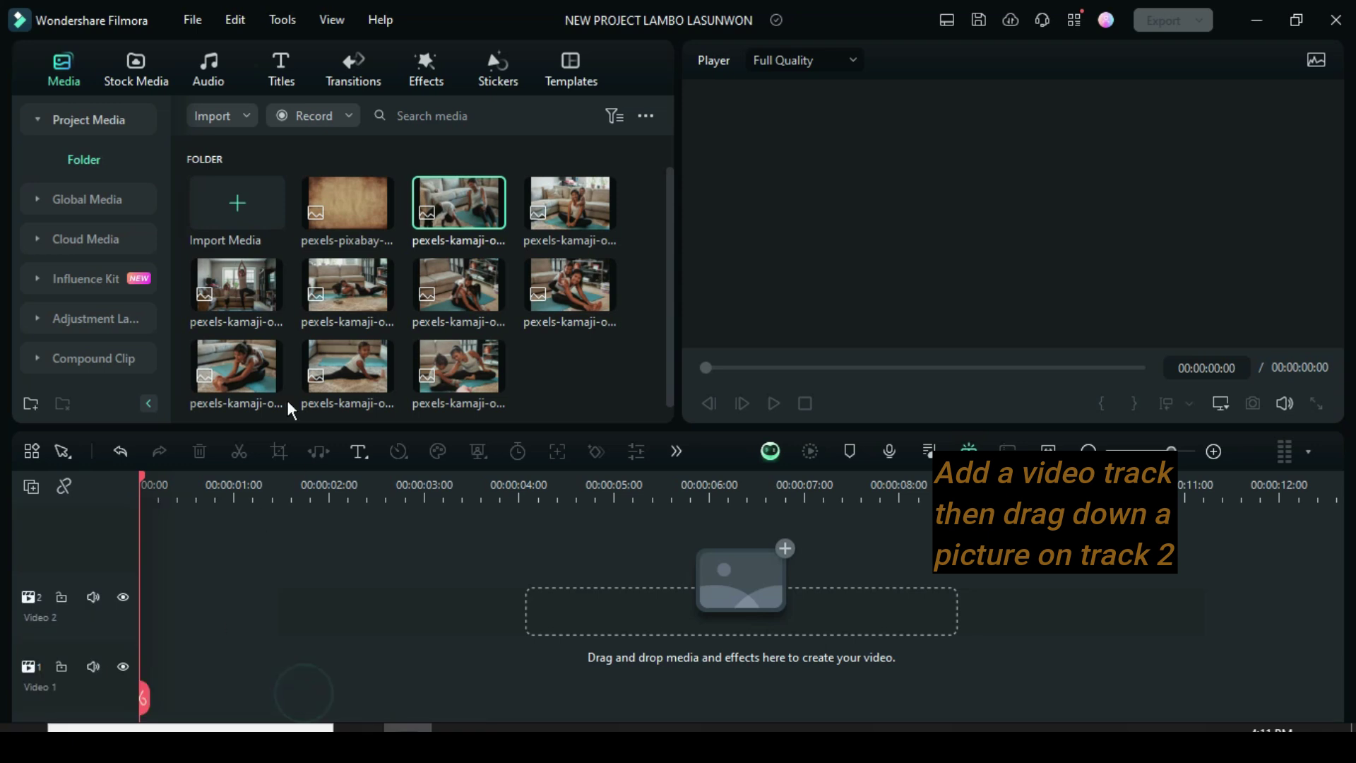
# Step: Place the selected exercise photo at the start of the Video 2 track and crop it to fit the frame
pyautogui.moveTo(437, 210); pyautogui.dragTo(180, 603)
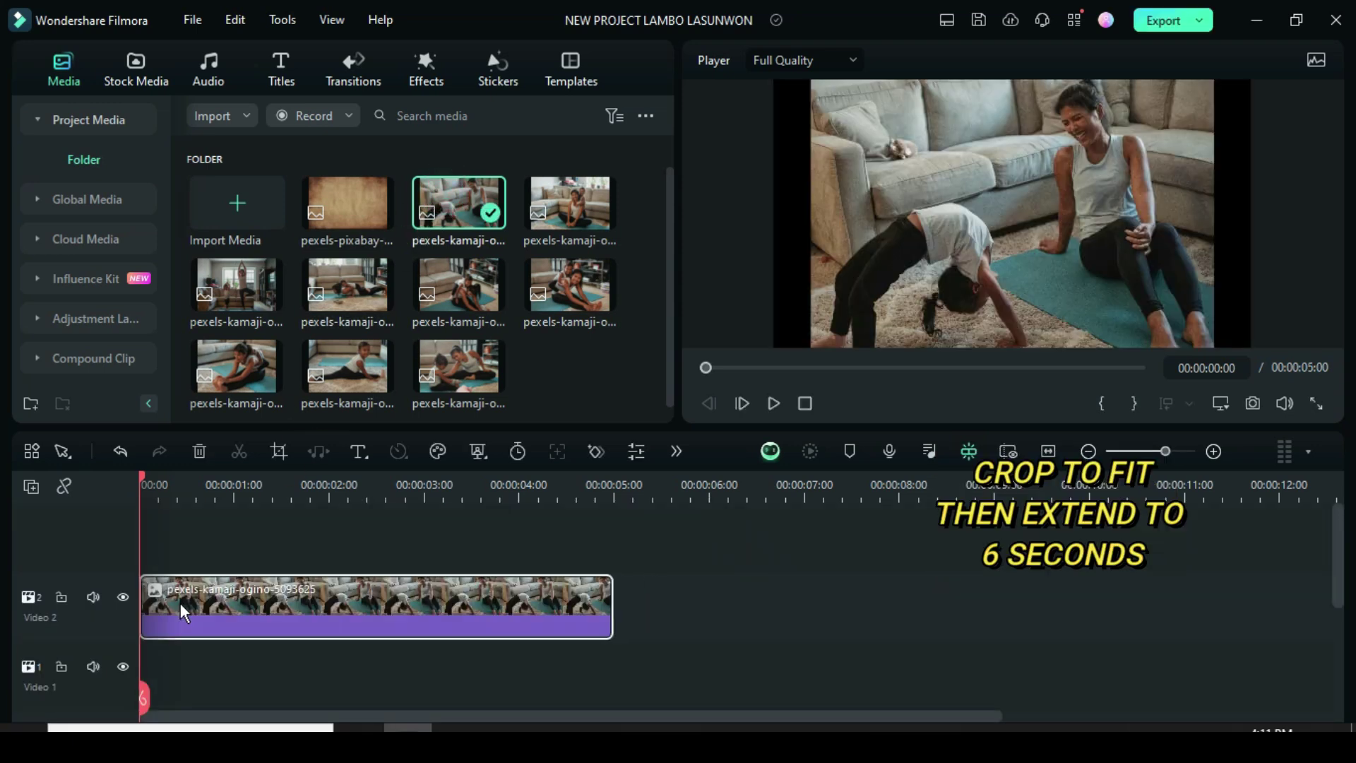
pyautogui.rightClick(318, 591)
pyautogui.click(385, 275)
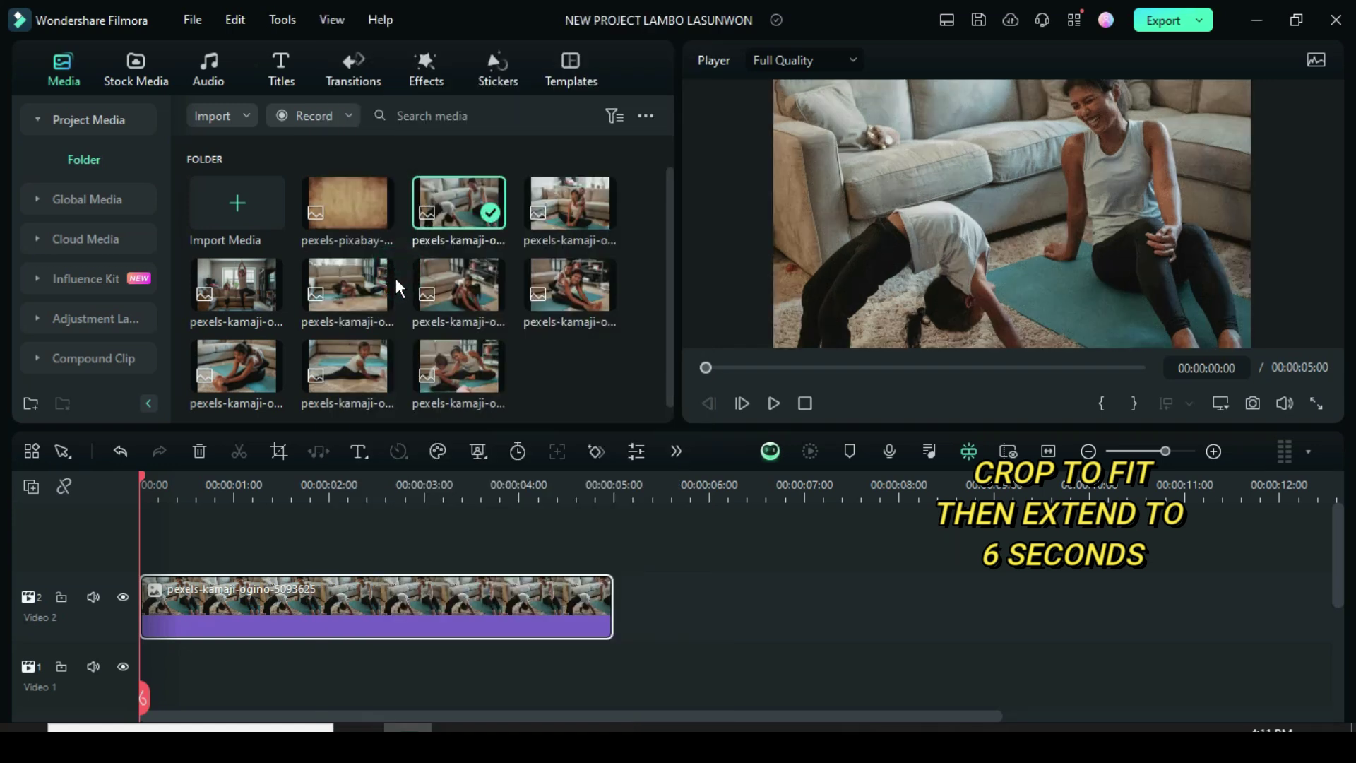
# Step: Extend the photo clip to 6 seconds and set its crop ratio to 16:9
pyautogui.moveTo(516, 606); pyautogui.dragTo(588, 605)
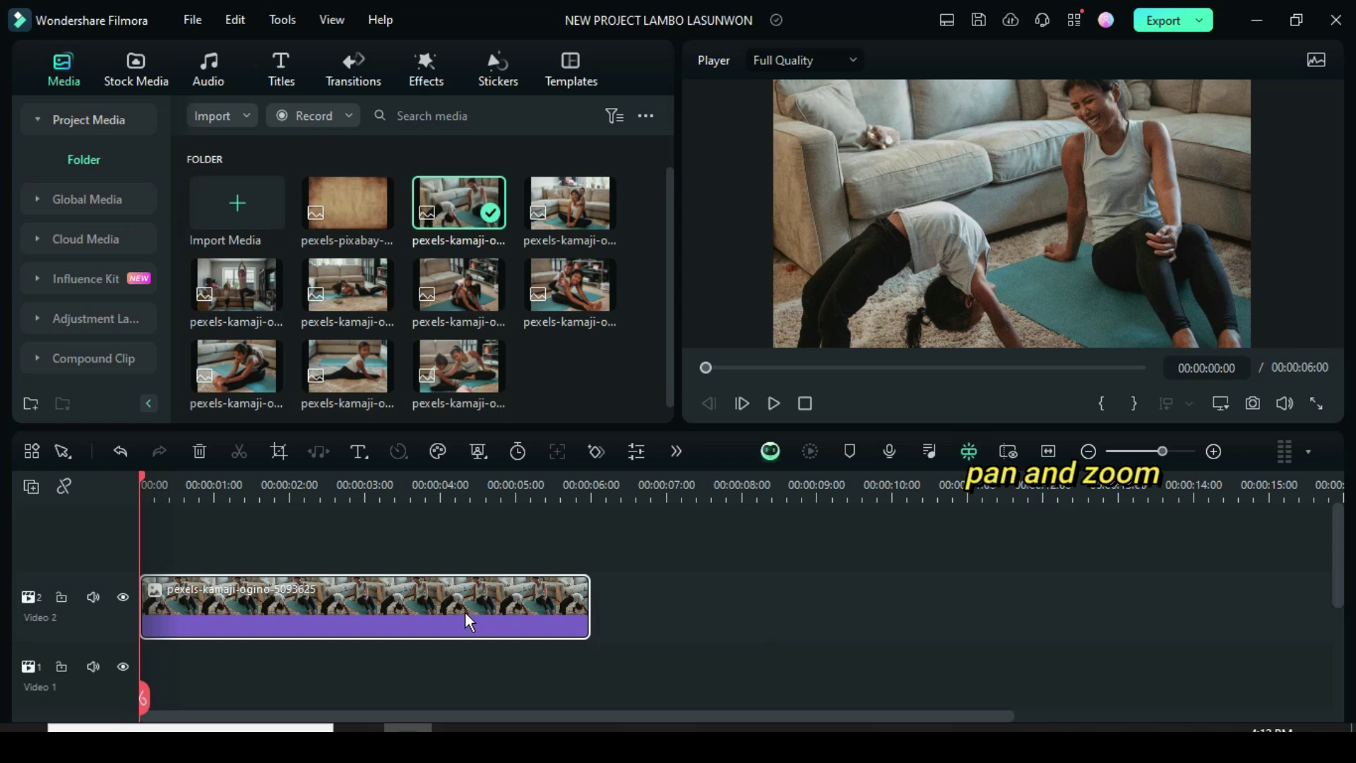
pyautogui.click(279, 451)
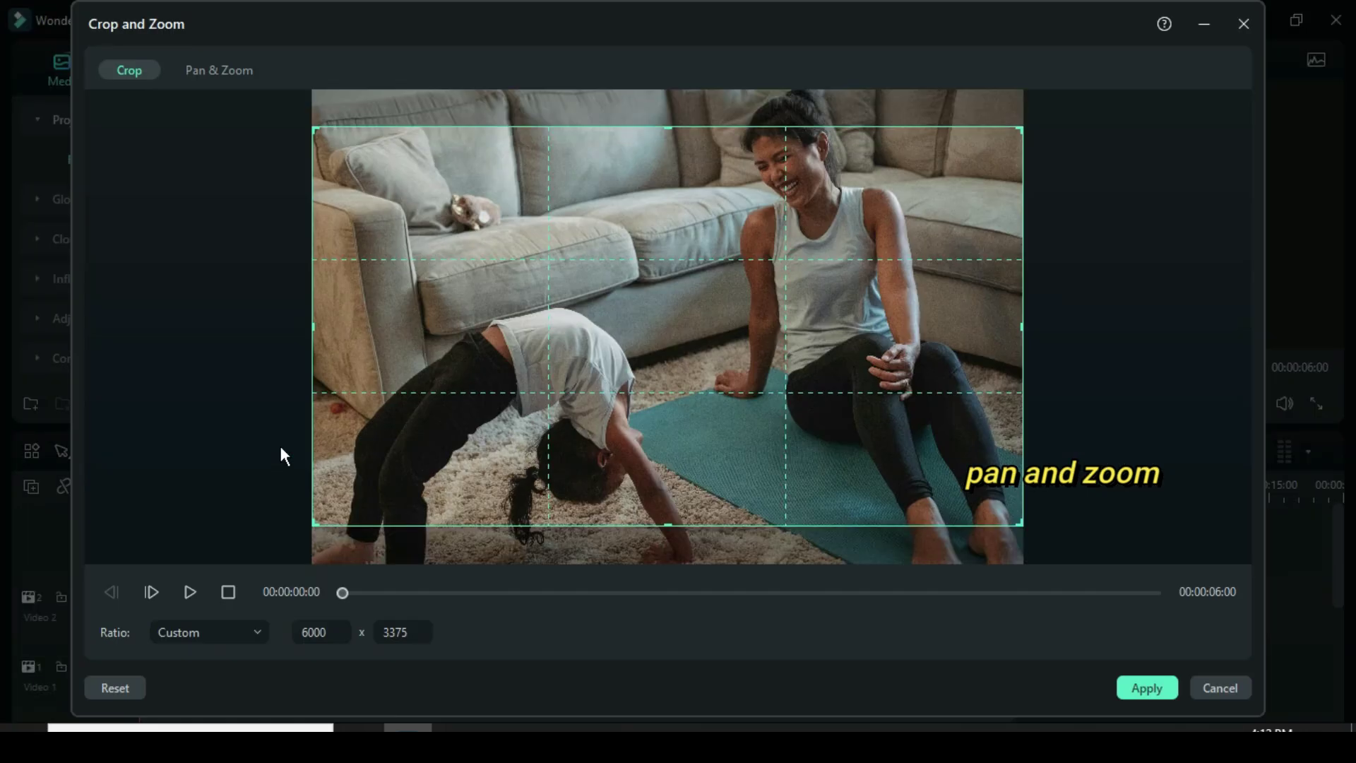
pyautogui.click(227, 628)
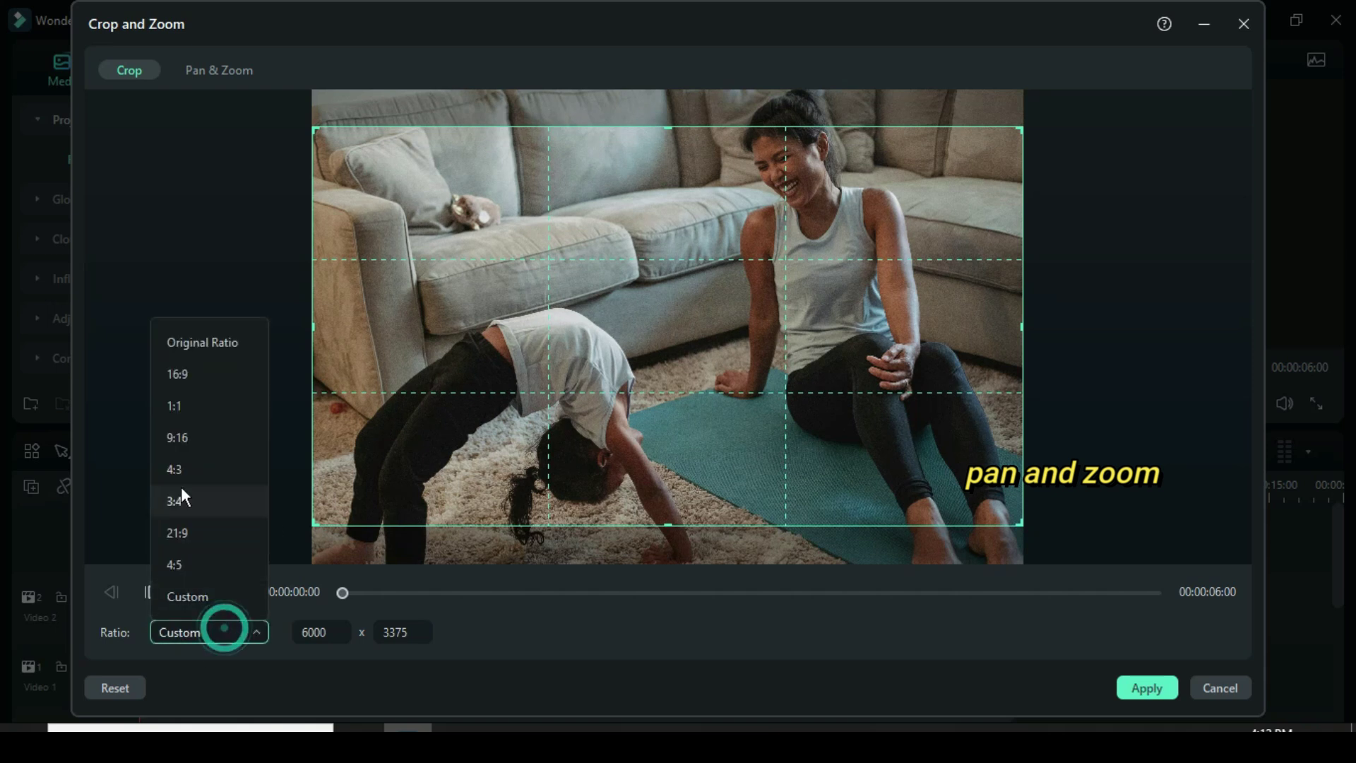
pyautogui.click(177, 372)
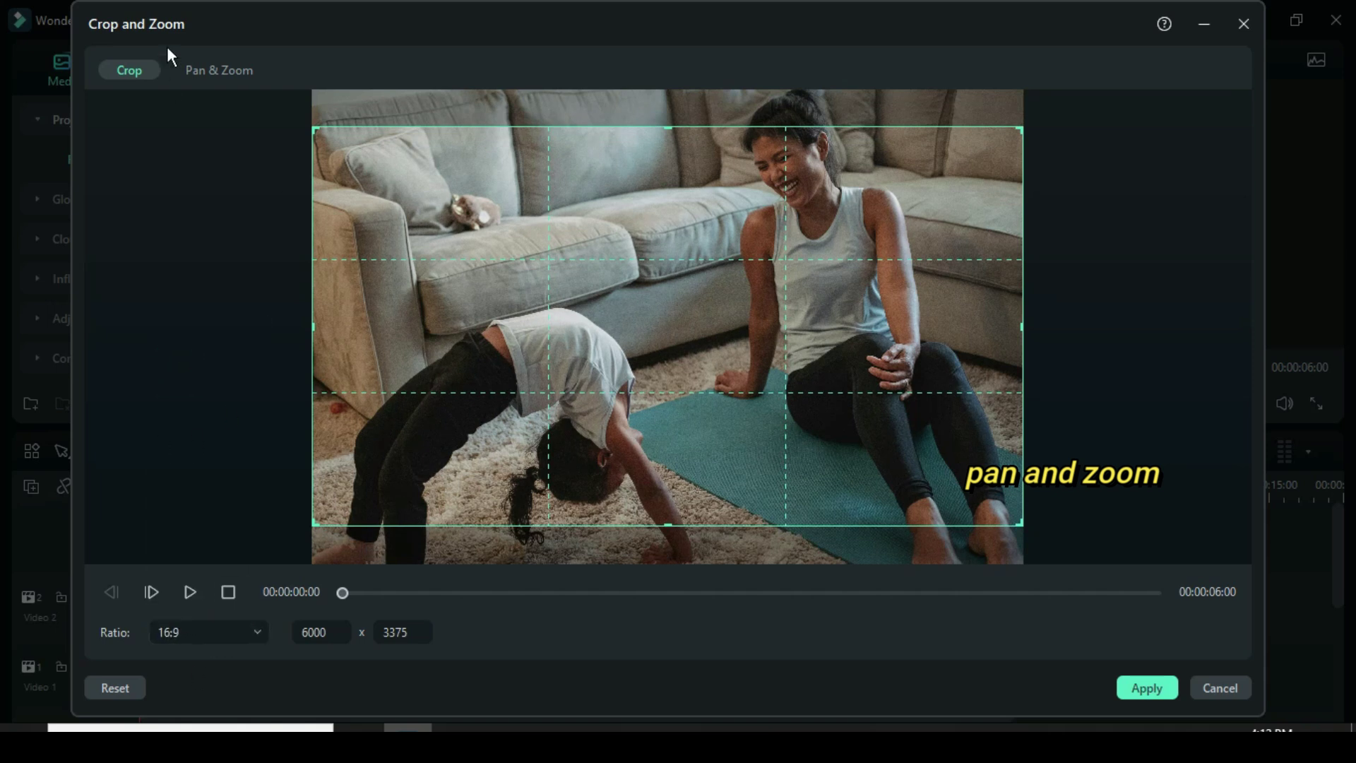
# Step: Apply a Pan & Zoom to the clip, with the Start frame raised and the End frame enlarged around both people
pyautogui.click(207, 71)
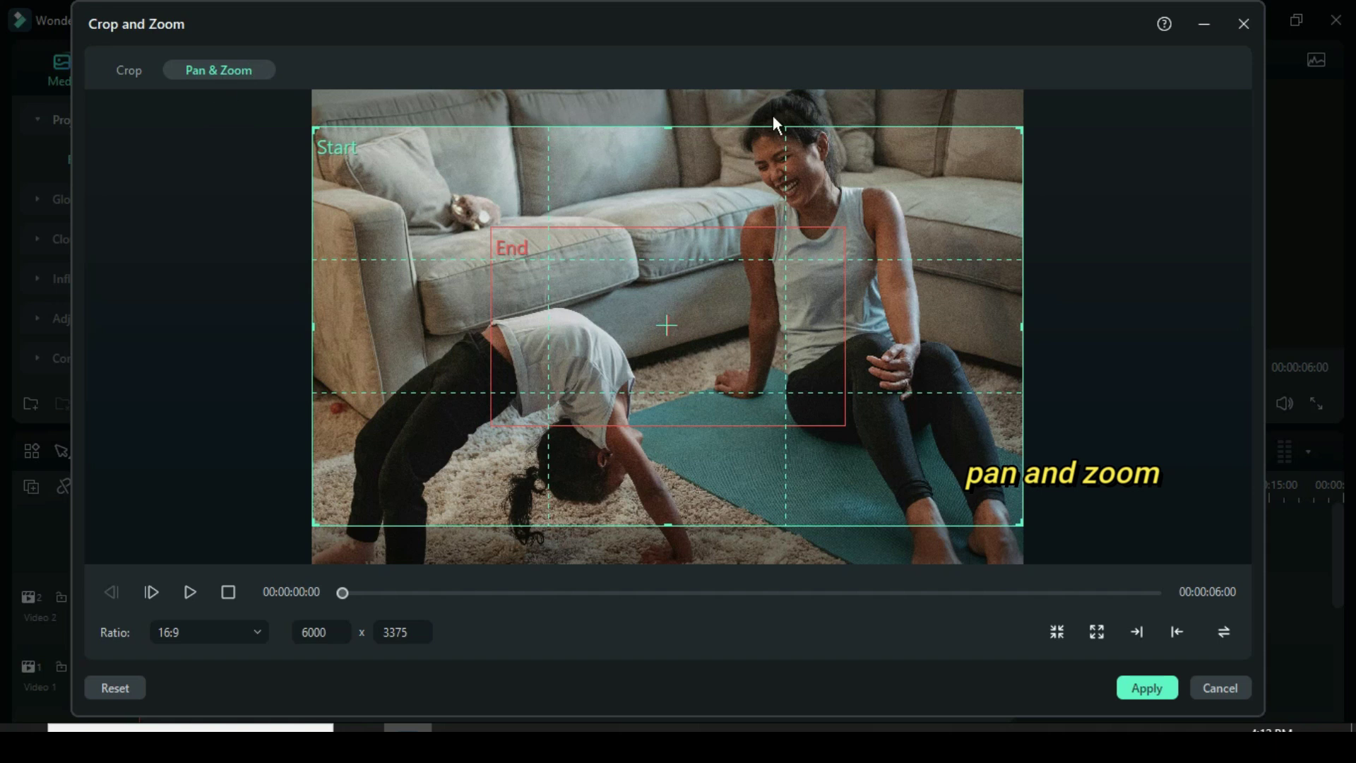
pyautogui.moveTo(772, 117); pyautogui.dragTo(851, 145)
pyautogui.click(627, 311)
pyautogui.moveTo(627, 311); pyautogui.dragTo(626, 278)
pyautogui.moveTo(839, 390); pyautogui.dragTo(932, 446)
pyautogui.moveTo(489, 195); pyautogui.dragTo(405, 149)
pyautogui.moveTo(664, 297)
pyautogui.mouseDown()
pyautogui.moveTo(653, 289)
pyautogui.moveTo(667, 299)
pyautogui.mouseUp()
pyautogui.moveTo(965, 253); pyautogui.dragTo(973, 262)
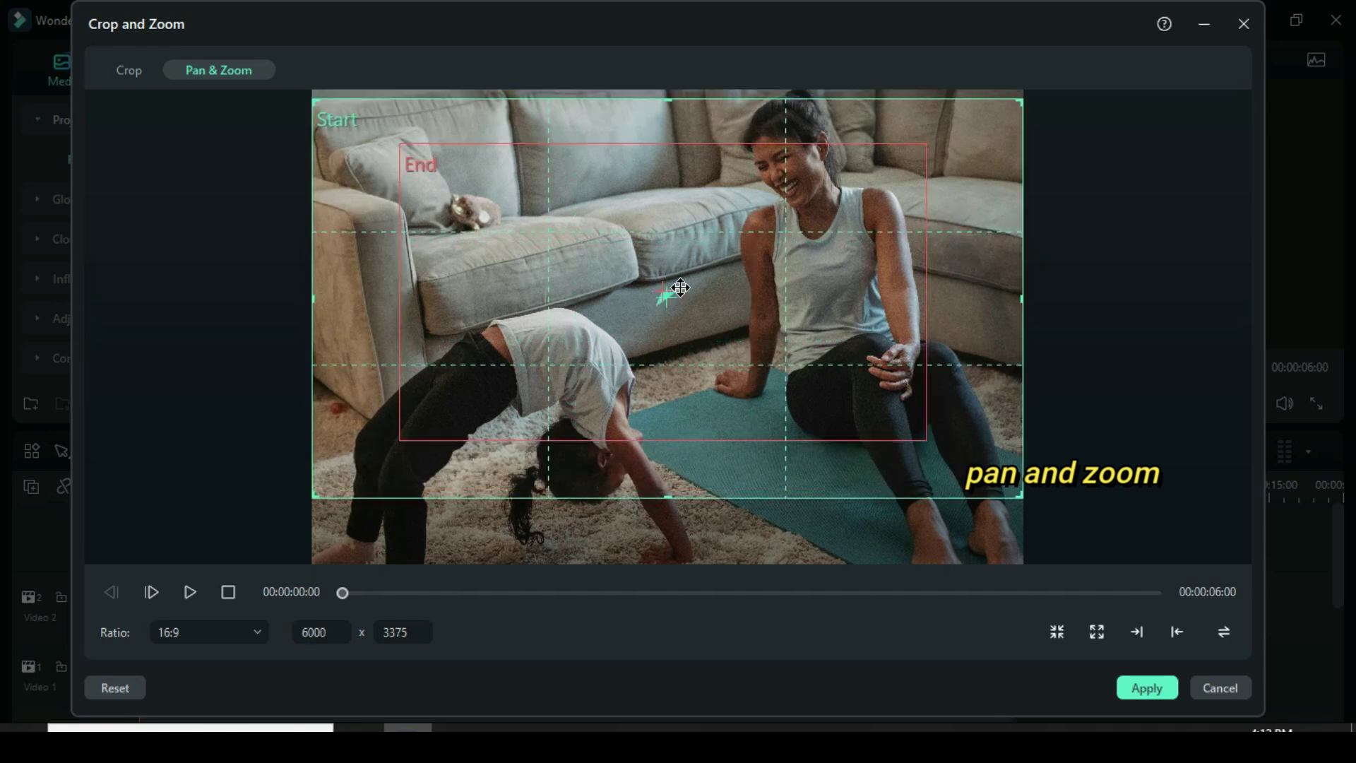
pyautogui.click(680, 287)
pyautogui.click(1142, 688)
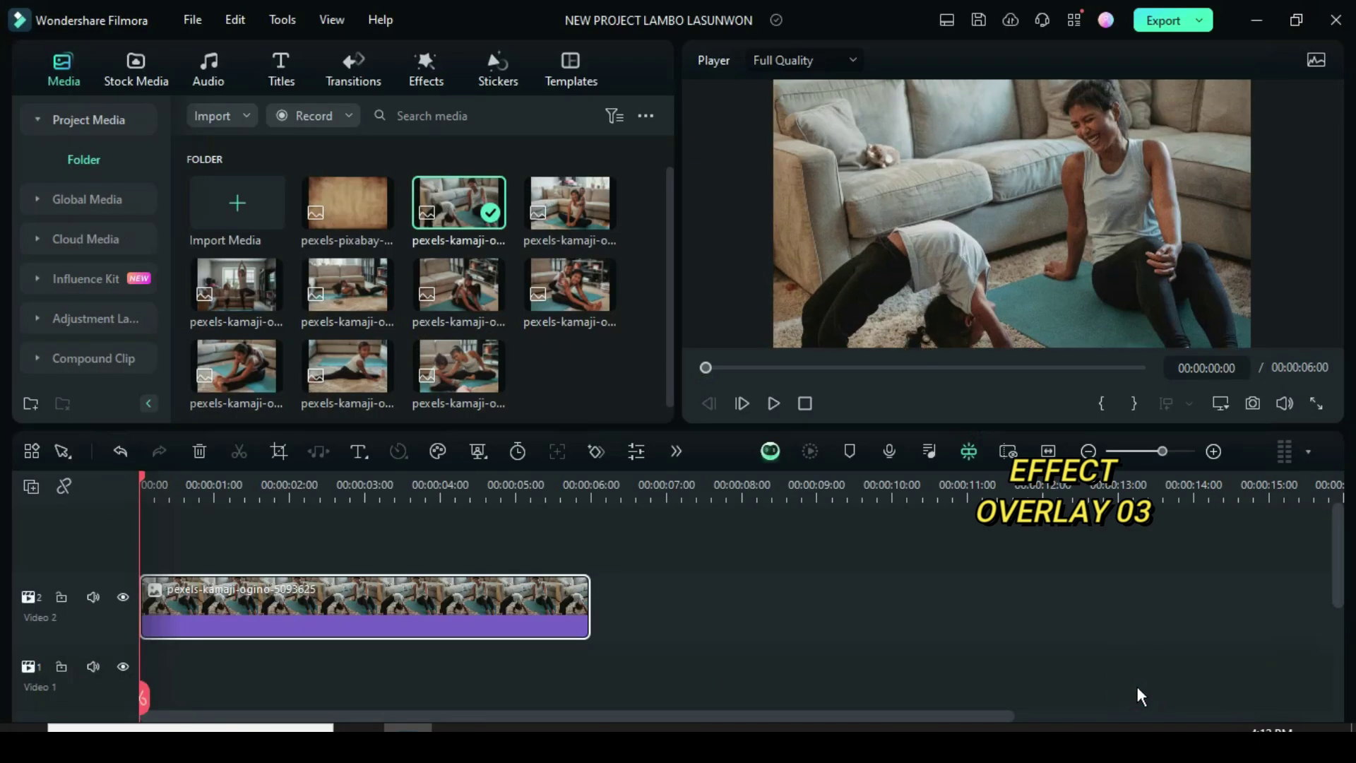
# Step: Search the effects for OVERLAY 03 and apply the white-framed Overlay 03 to the photo clip
pyautogui.click(424, 62)
pyautogui.click(328, 115)
pyautogui.write('OVERLAY 03')
pyautogui.press('Return')
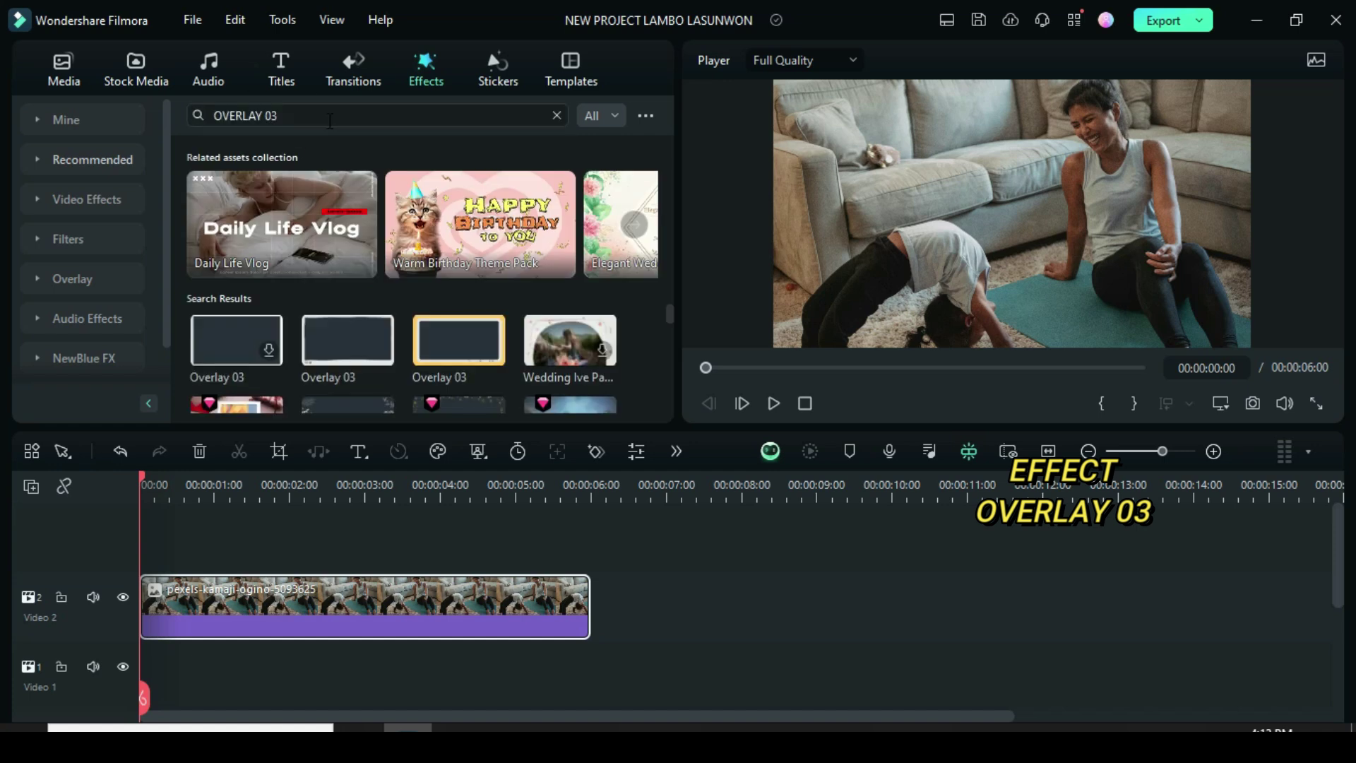
pyautogui.moveTo(338, 337); pyautogui.dragTo(235, 596)
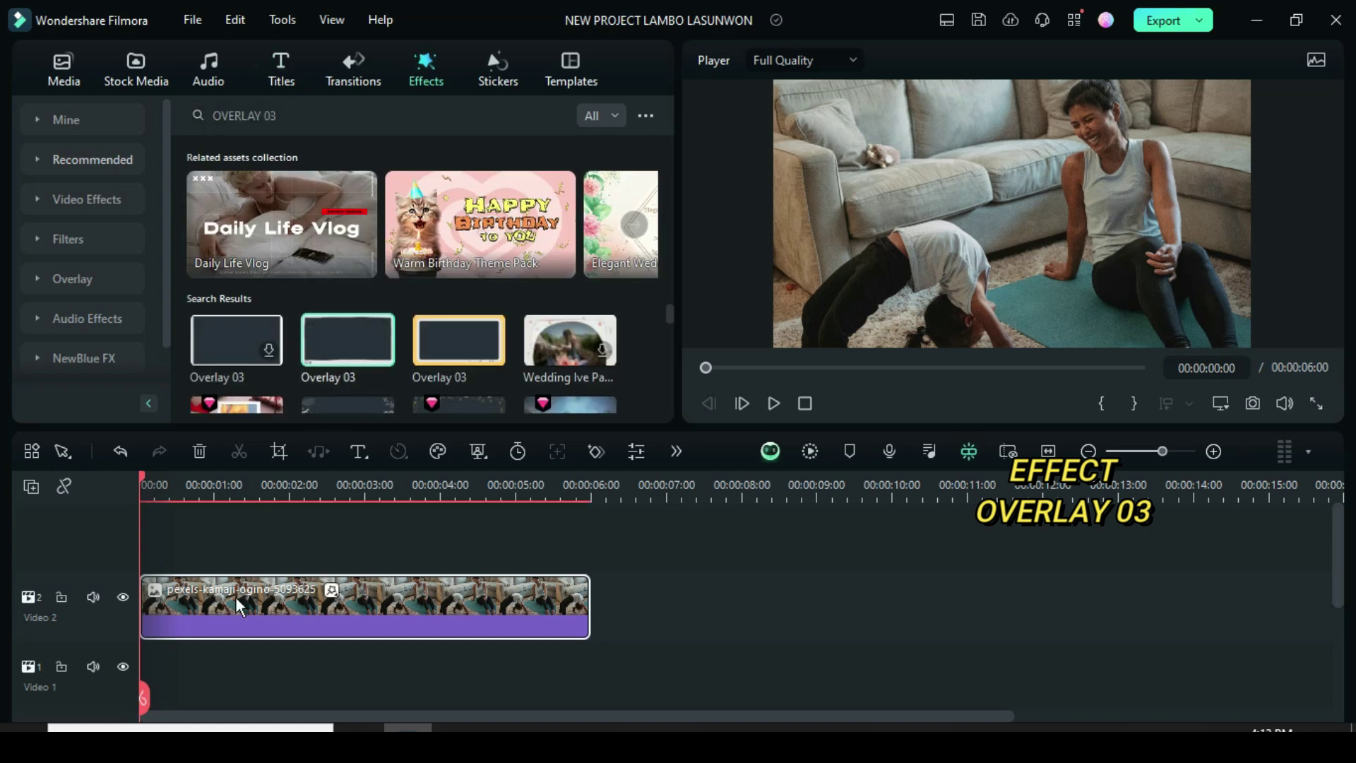
# Step: Add a Transform keyframe at the clip's start with scale 60%, position X 1551 and Y -865
pyautogui.doubleClick(295, 598)
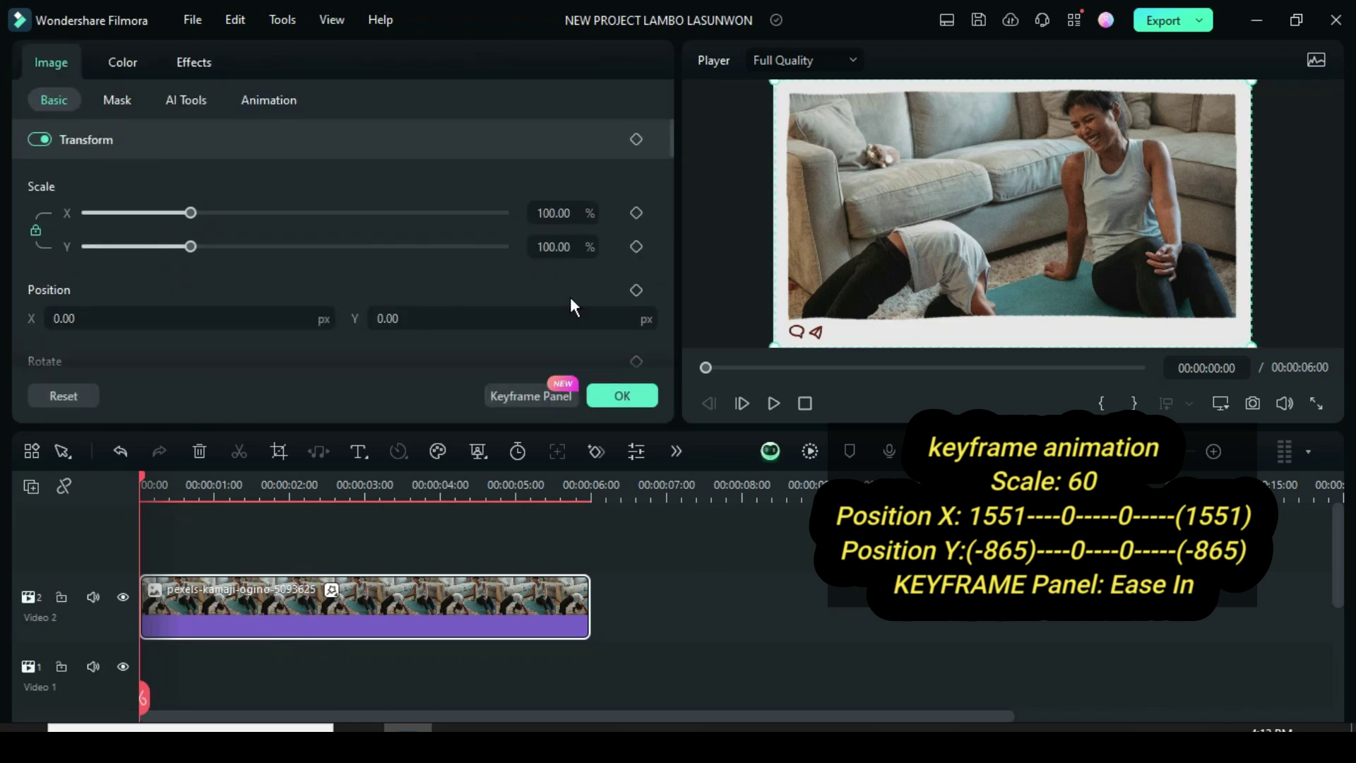
pyautogui.click(635, 139)
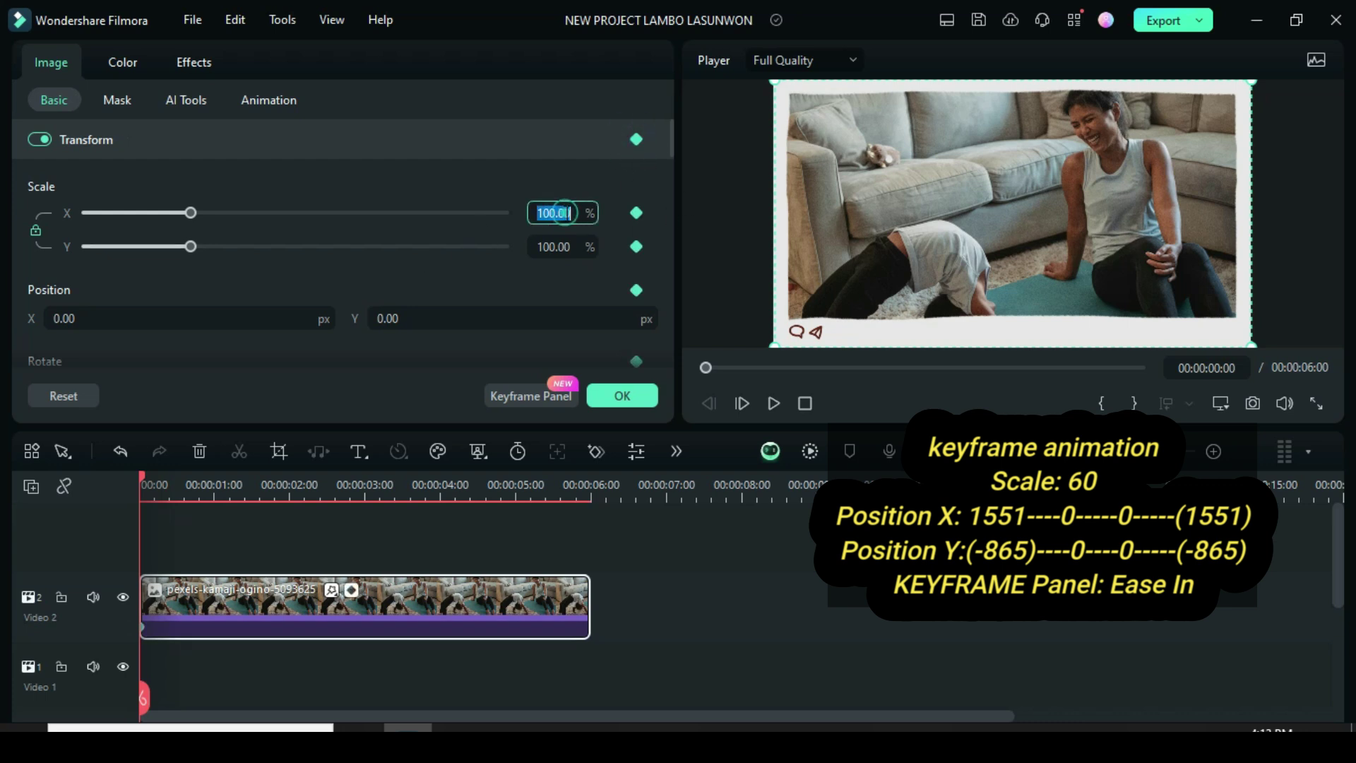
pyautogui.press('Return')
pyautogui.click(84, 321)
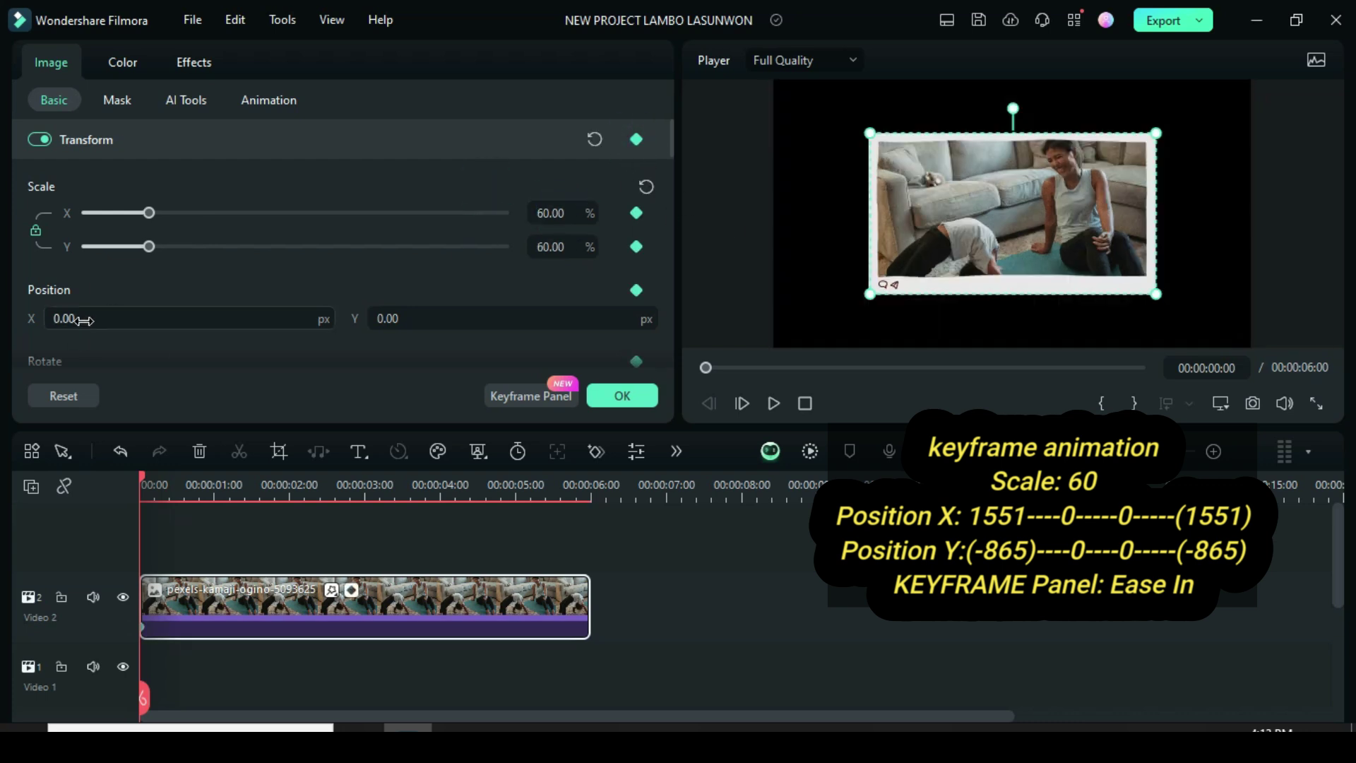
pyautogui.write('1551')
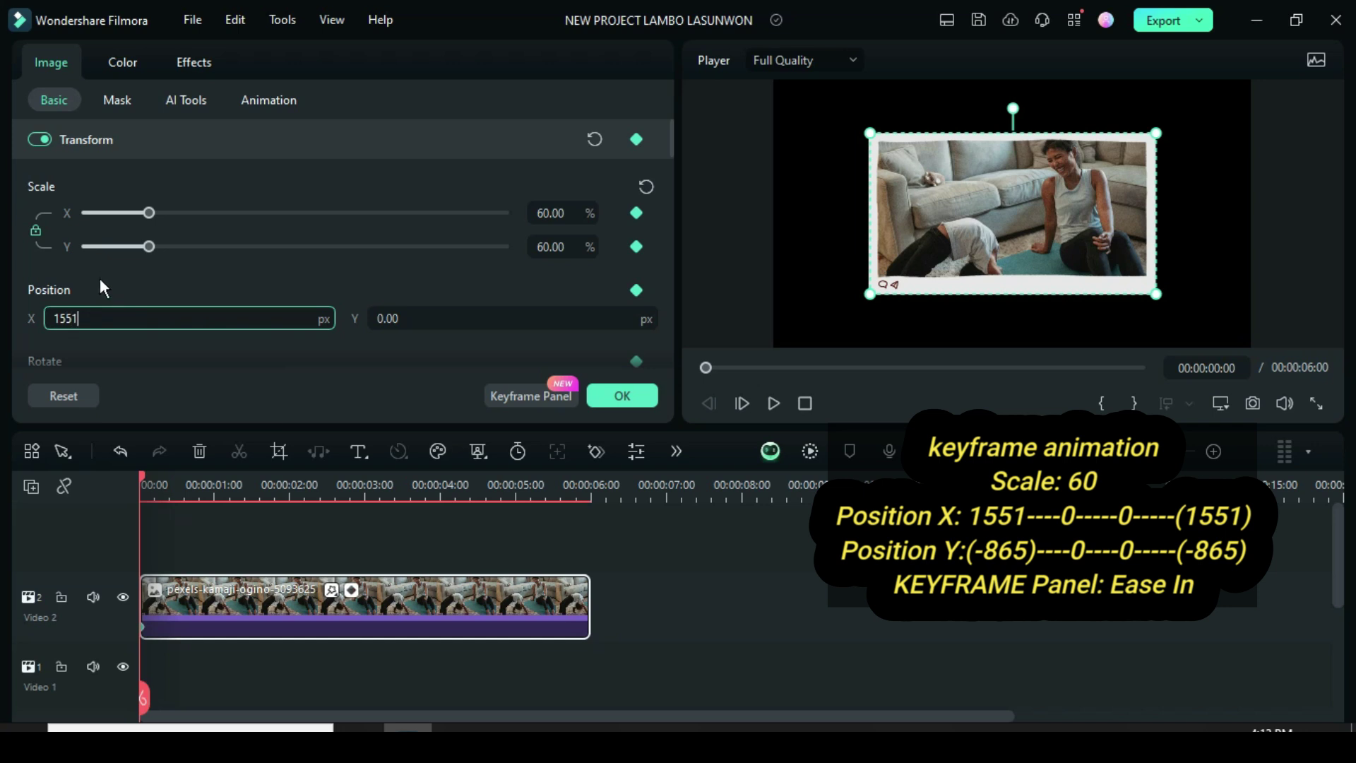
pyautogui.press('Return')
pyautogui.click(400, 317)
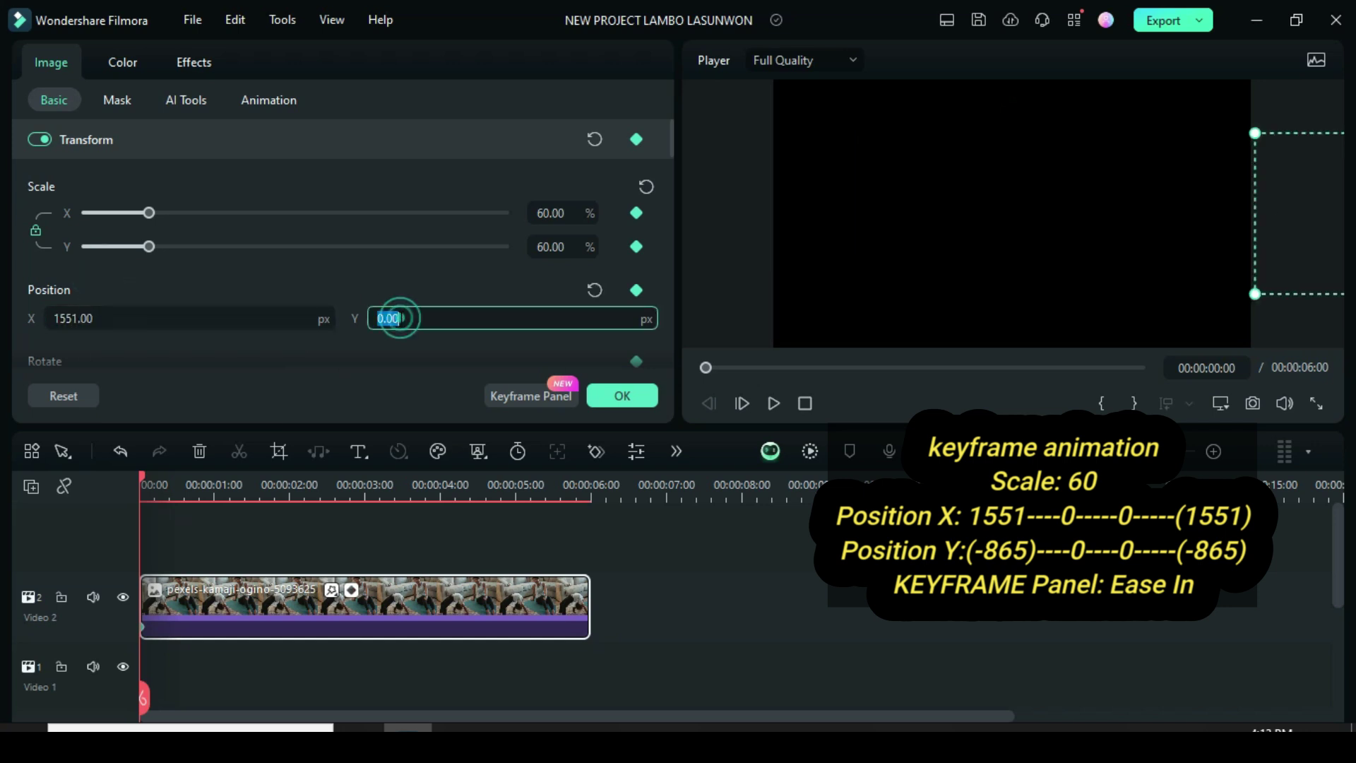
pyautogui.write('-865')
pyautogui.click(413, 291)
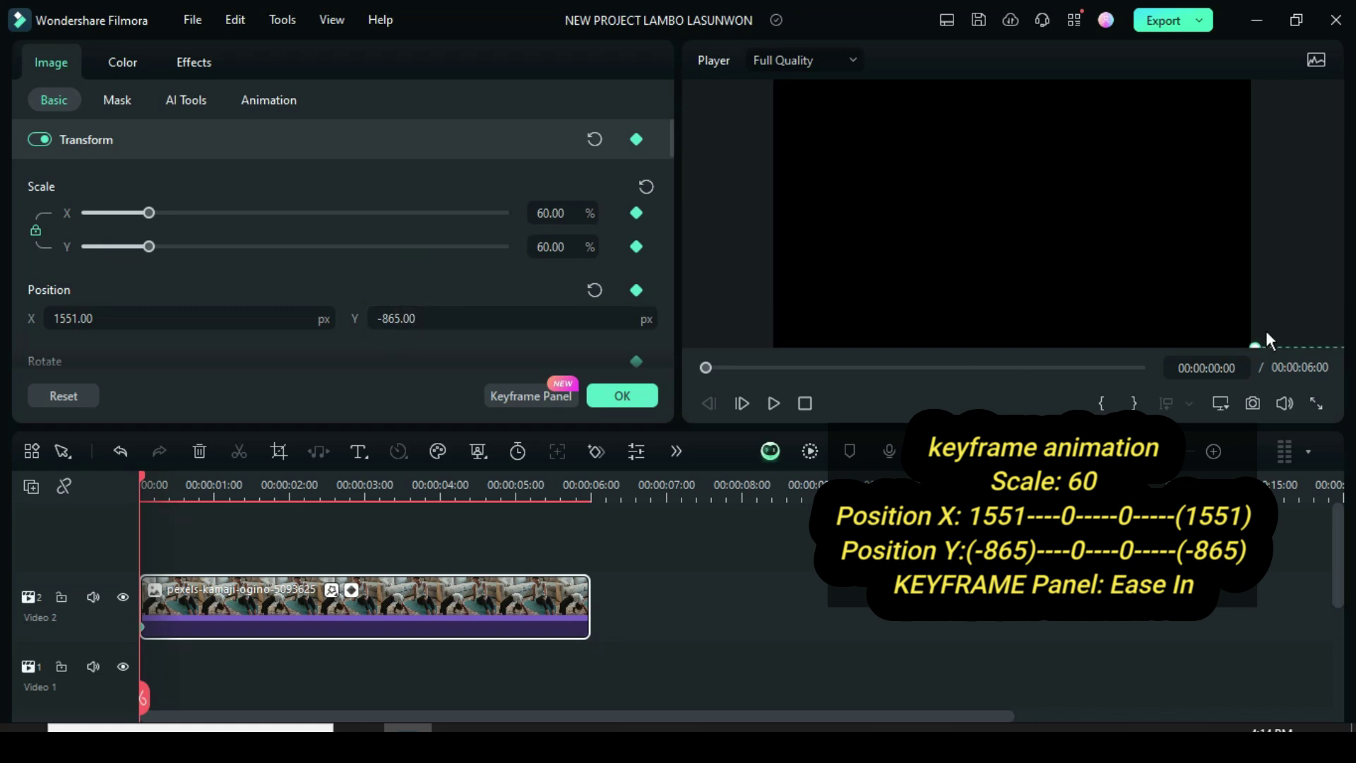
# Step: Add Transform keyframes at 2 seconds, with the position reset to 0, 0, and at 4 seconds
pyautogui.moveTo(143, 476); pyautogui.dragTo(290, 481)
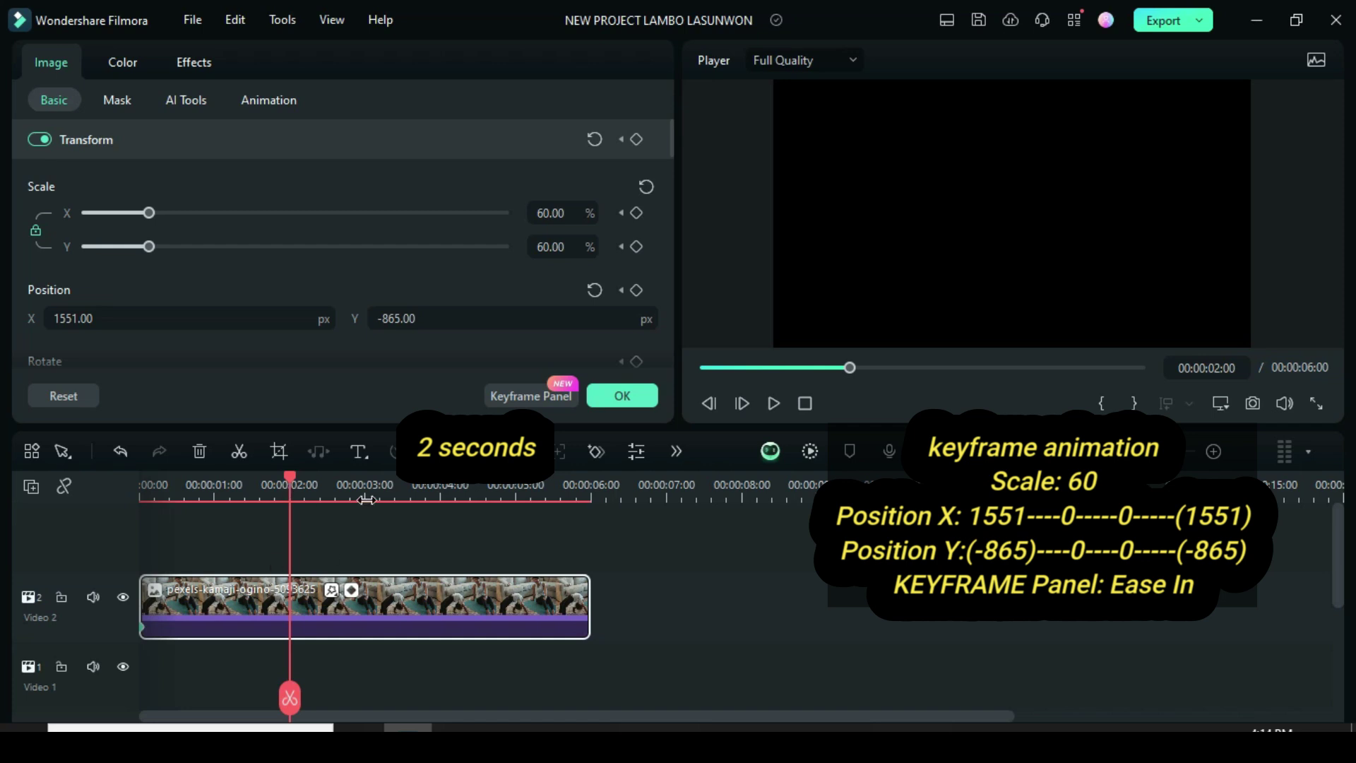
pyautogui.click(636, 139)
pyautogui.click(594, 291)
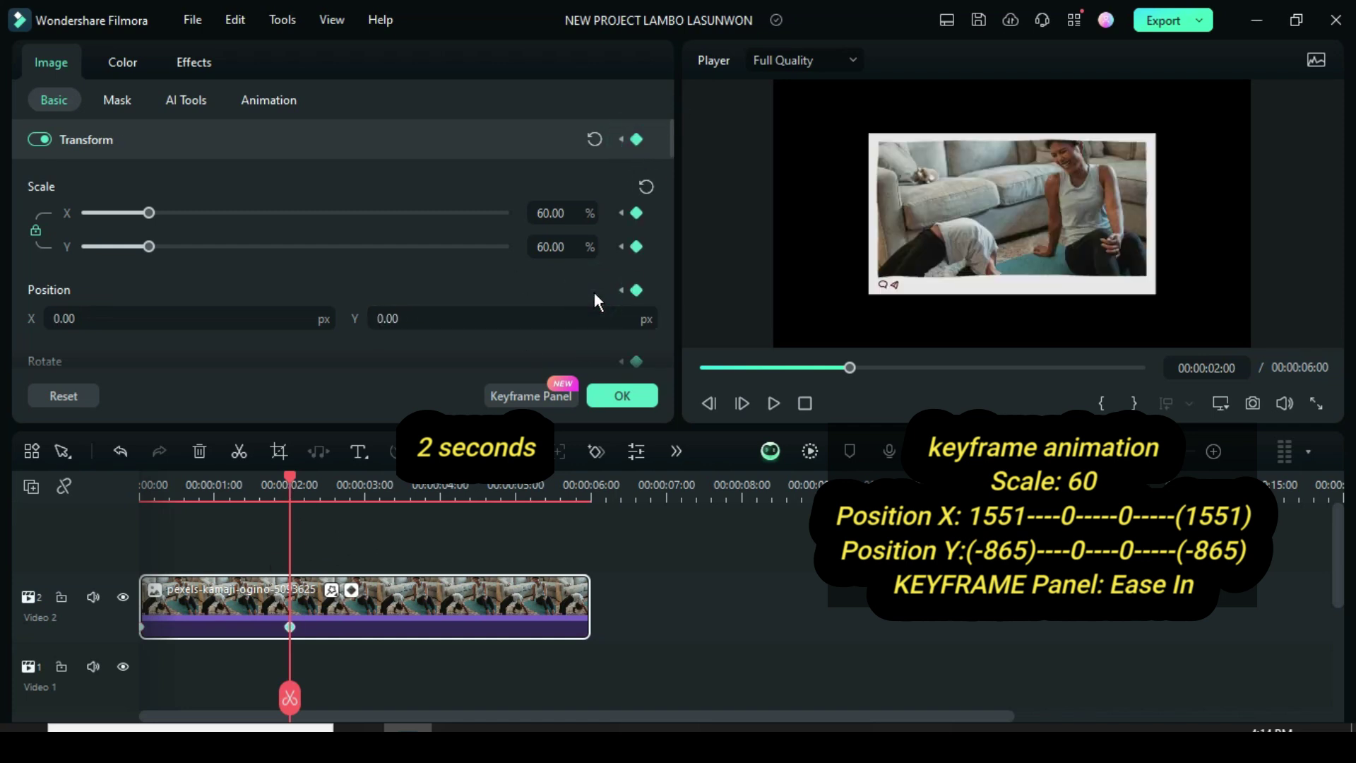
pyautogui.moveTo(291, 476); pyautogui.dragTo(440, 494)
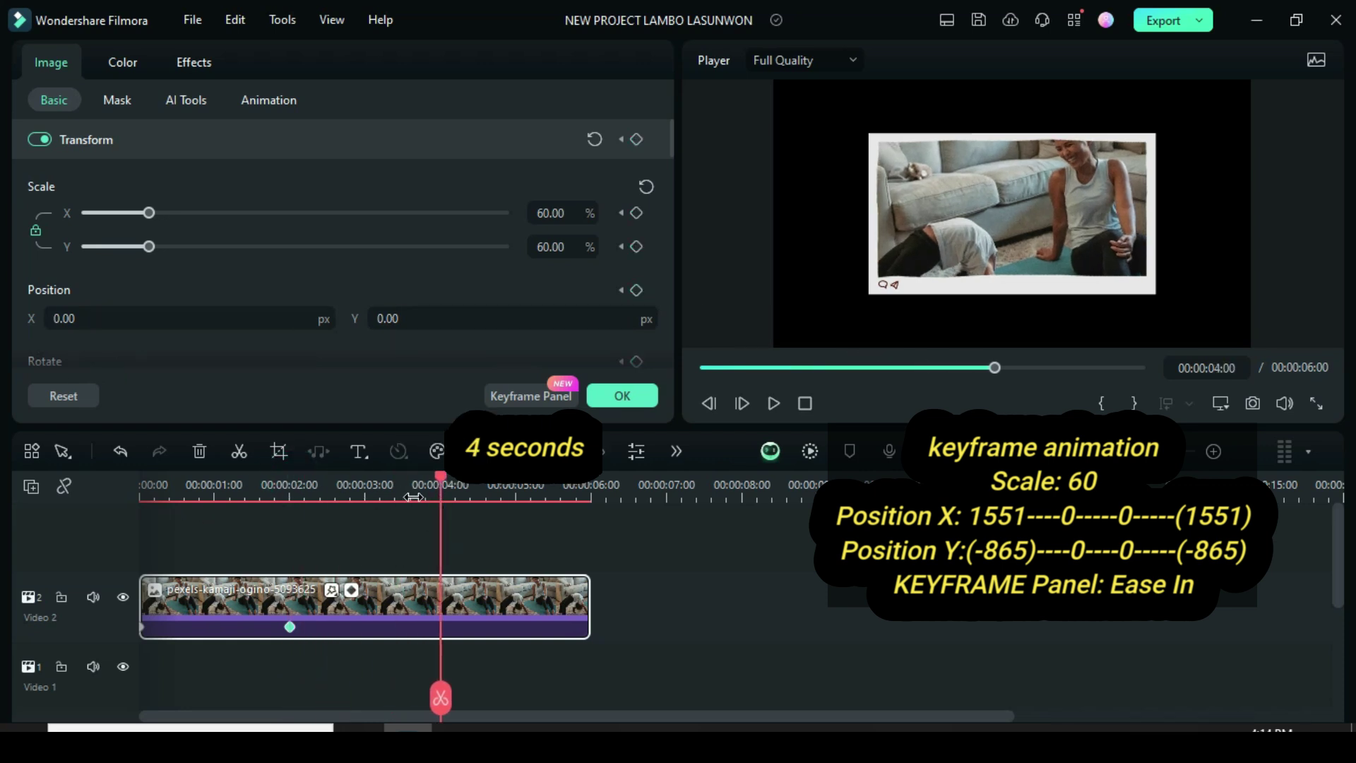
pyautogui.click(633, 138)
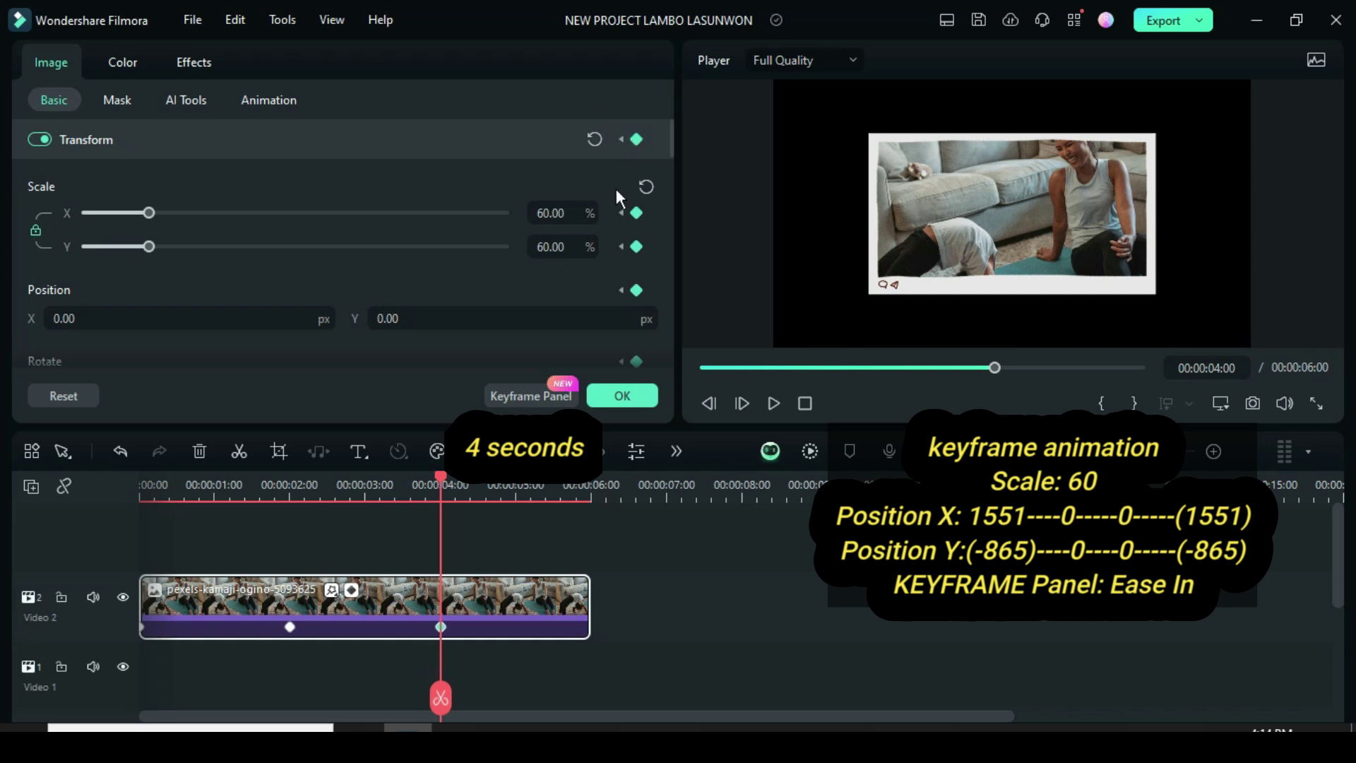
# Step: Add a Transform keyframe at the clip's end (00:00:05:24) with position X -1551 and Y -865
pyautogui.moveTo(442, 473); pyautogui.dragTo(588, 506)
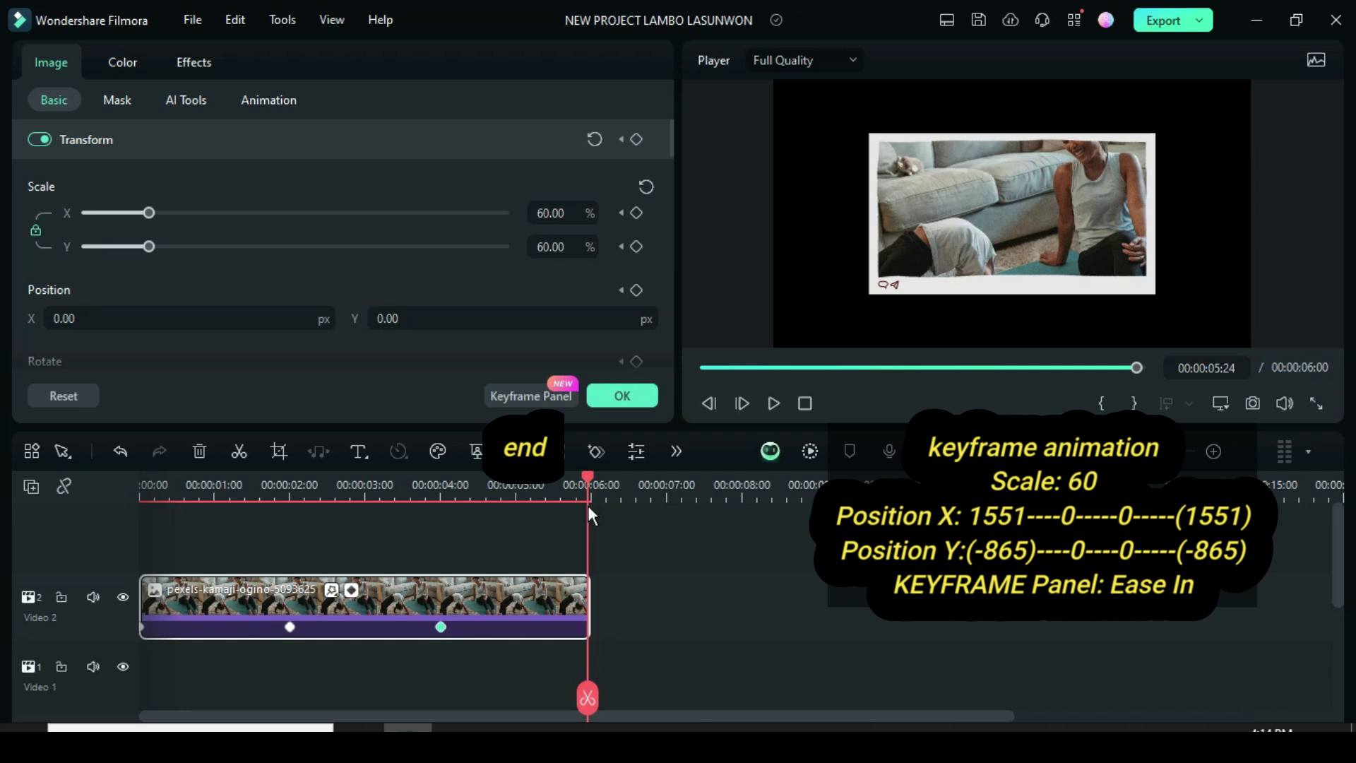
pyautogui.click(637, 137)
pyautogui.doubleClick(82, 319)
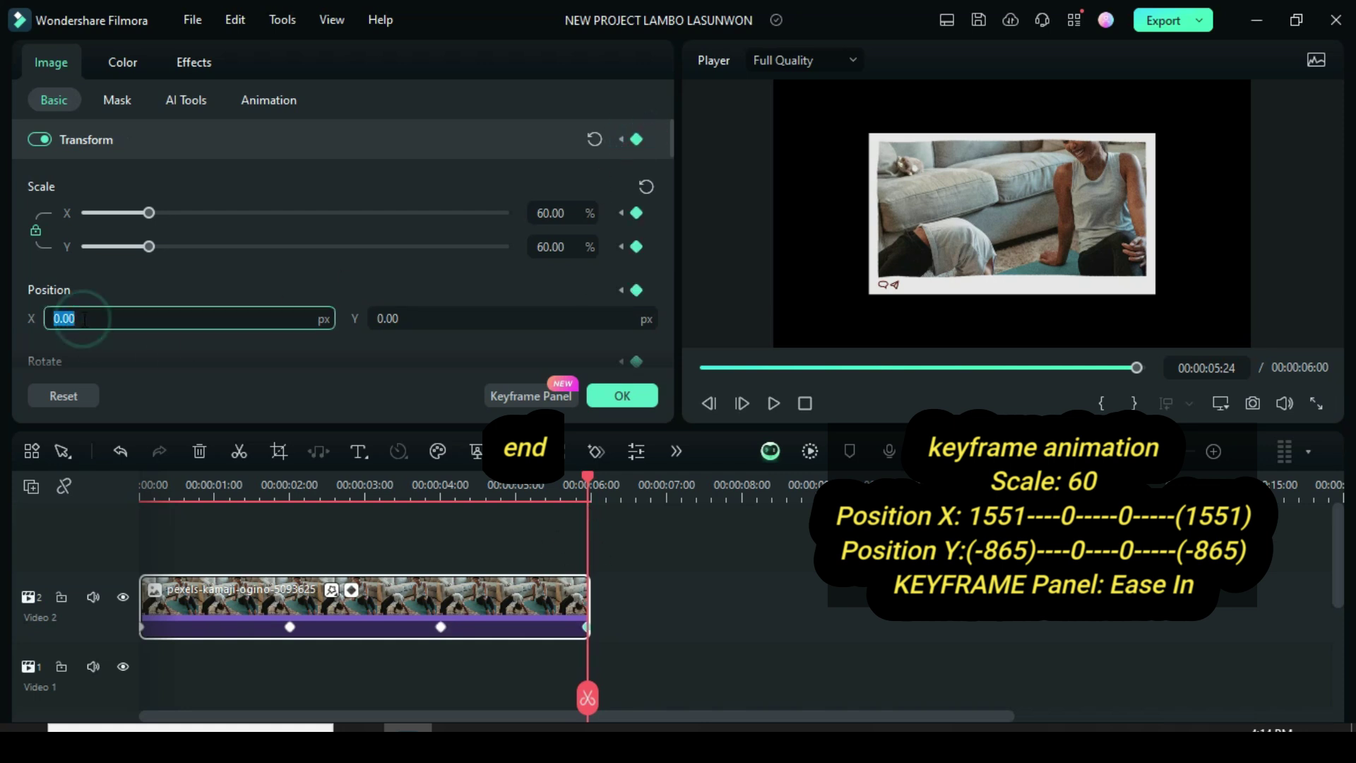
pyautogui.write('-1551')
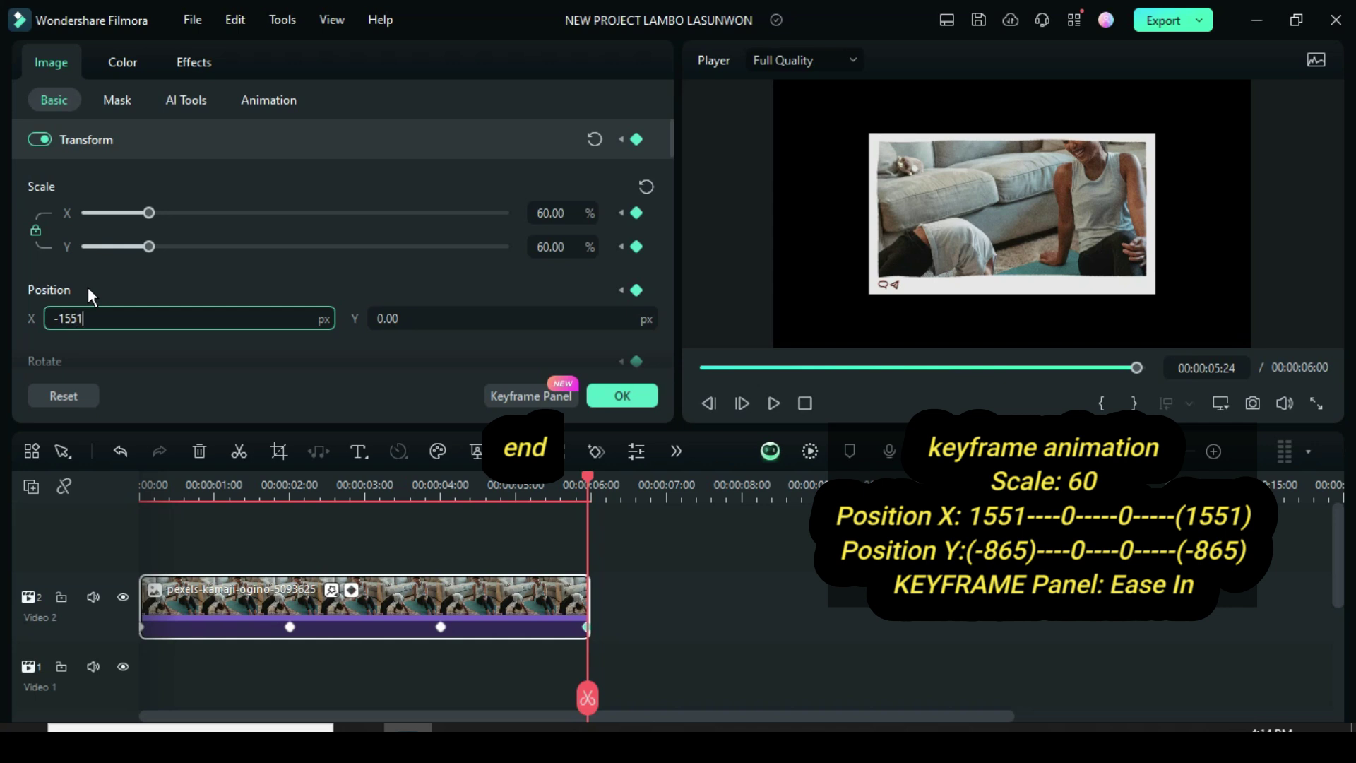
pyautogui.press('Return')
pyautogui.doubleClick(406, 319)
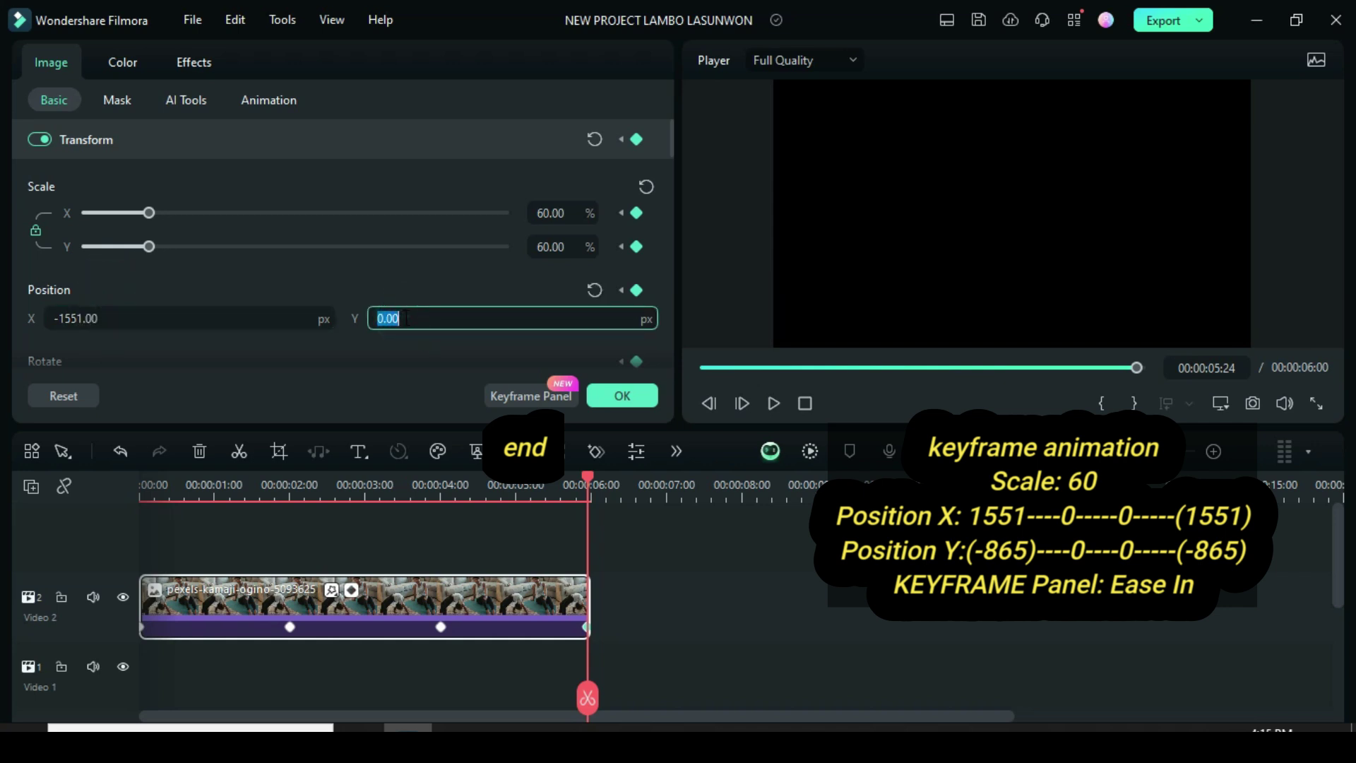
pyautogui.write('-865')
pyautogui.click(413, 281)
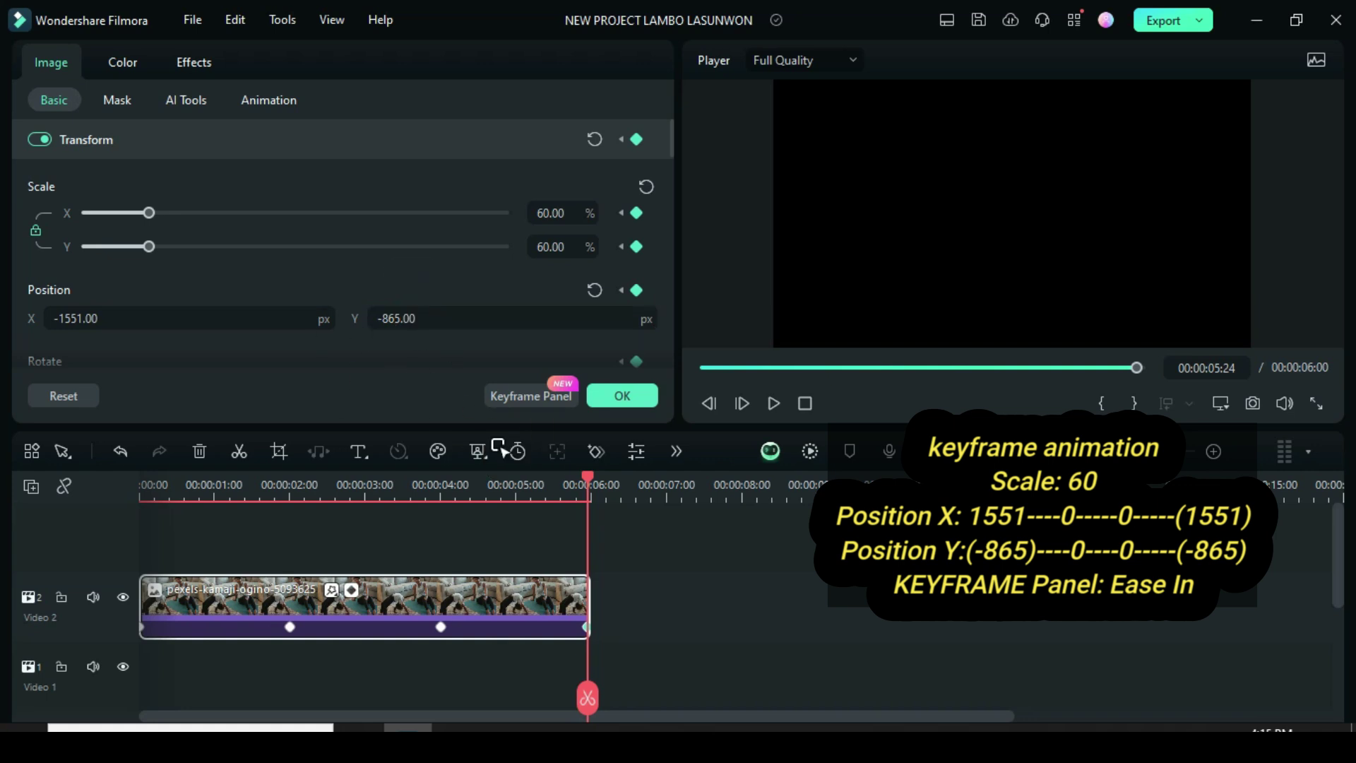
# Step: Apply Ease In to all of the clip's scale and position keyframes and confirm the clip's settings
pyautogui.click(517, 398)
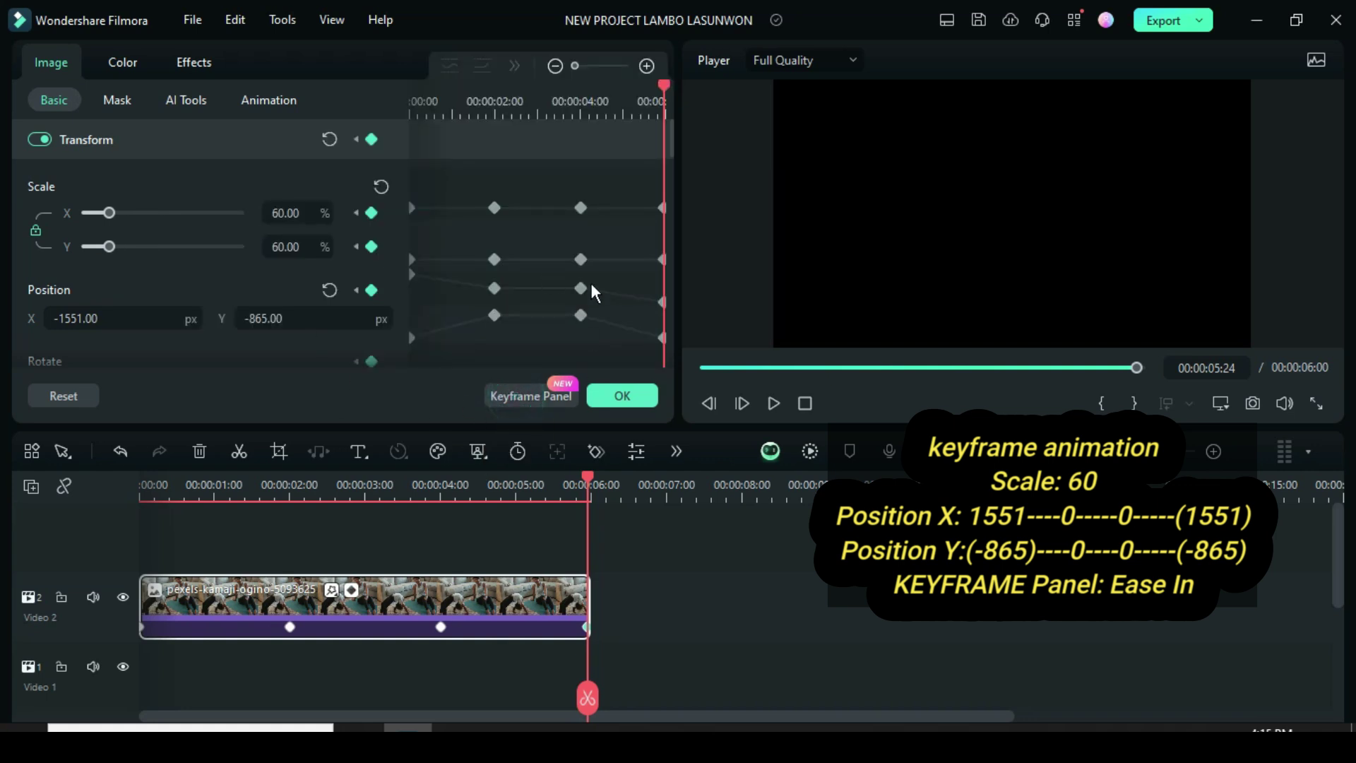
pyautogui.moveTo(411, 179); pyautogui.dragTo(702, 377)
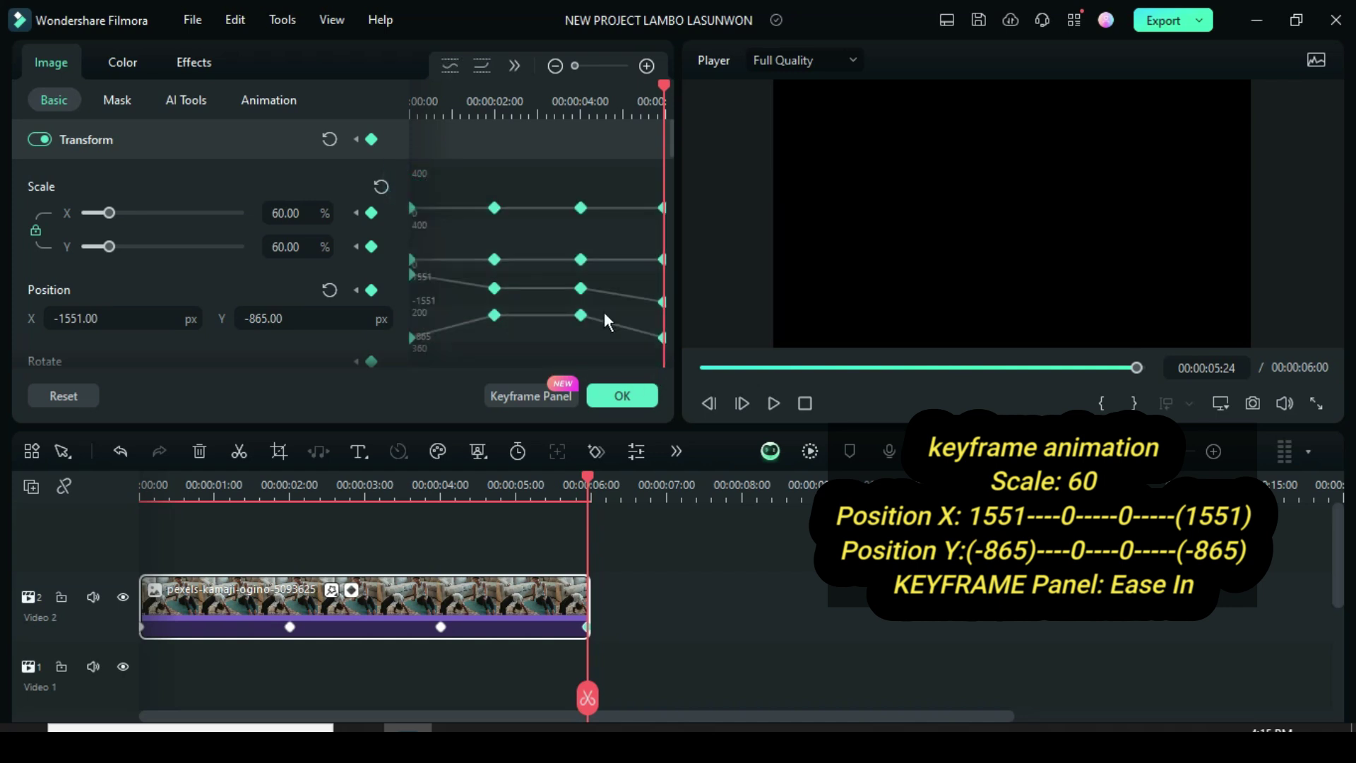
pyautogui.rightClick(497, 207)
pyautogui.click(538, 410)
pyautogui.click(515, 397)
pyautogui.click(620, 393)
# Step: Render the timeline preview and play the photo animation from the start
pyautogui.click(704, 366)
pyautogui.click(808, 450)
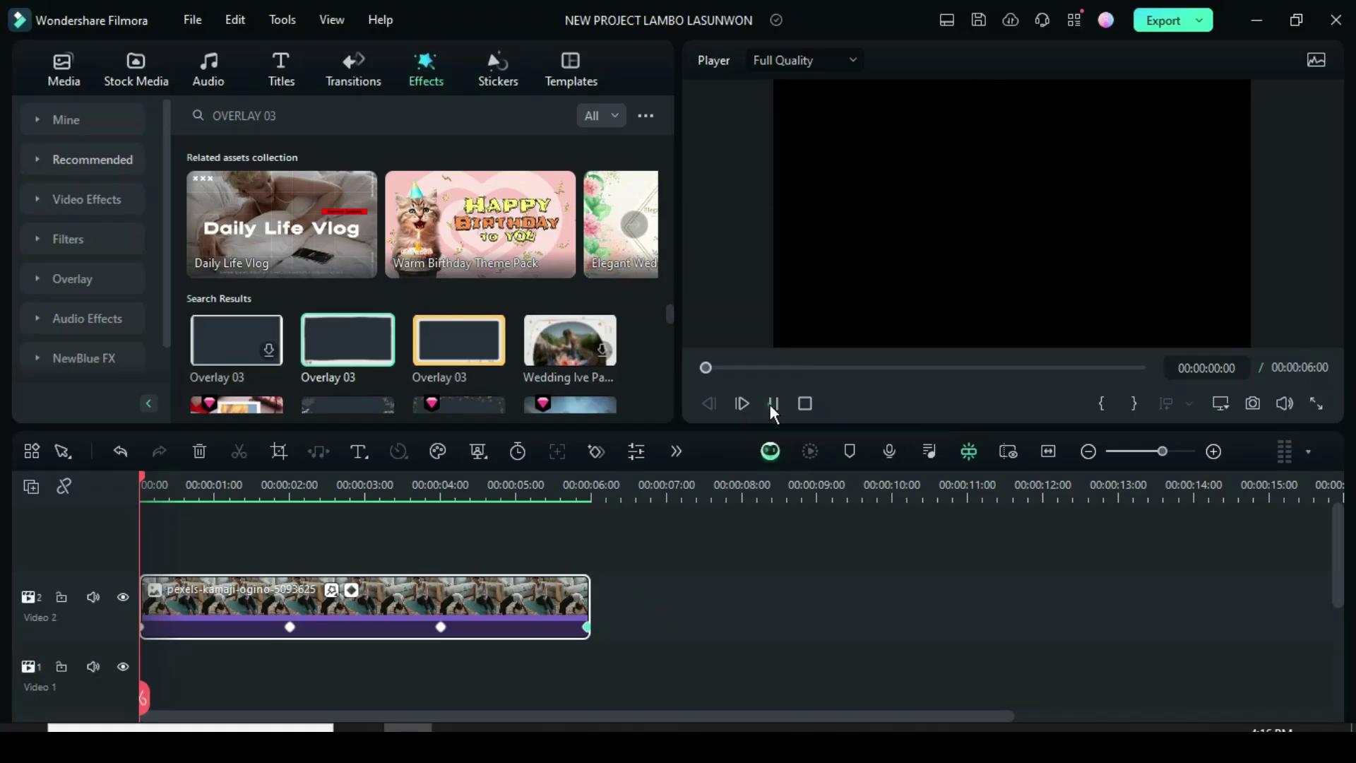
pyautogui.click(771, 403)
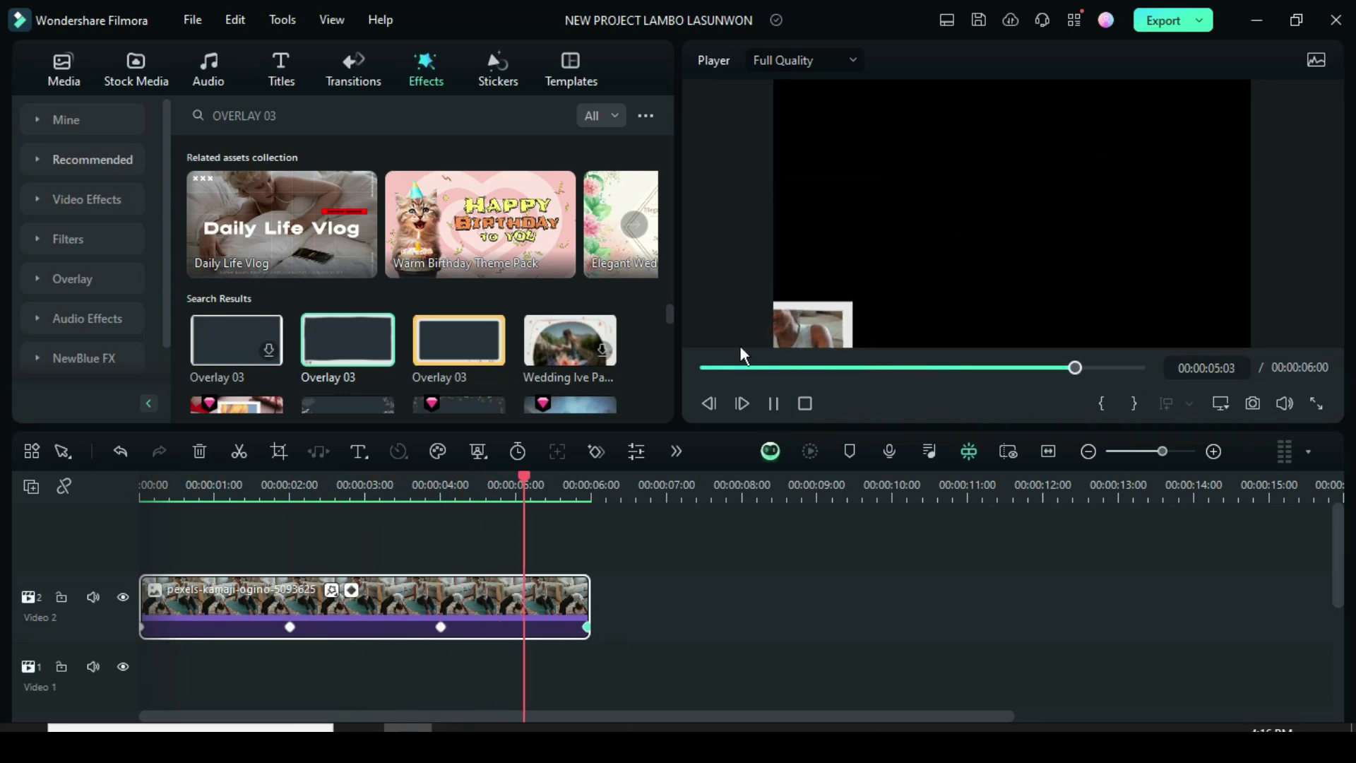
pyautogui.click(701, 367)
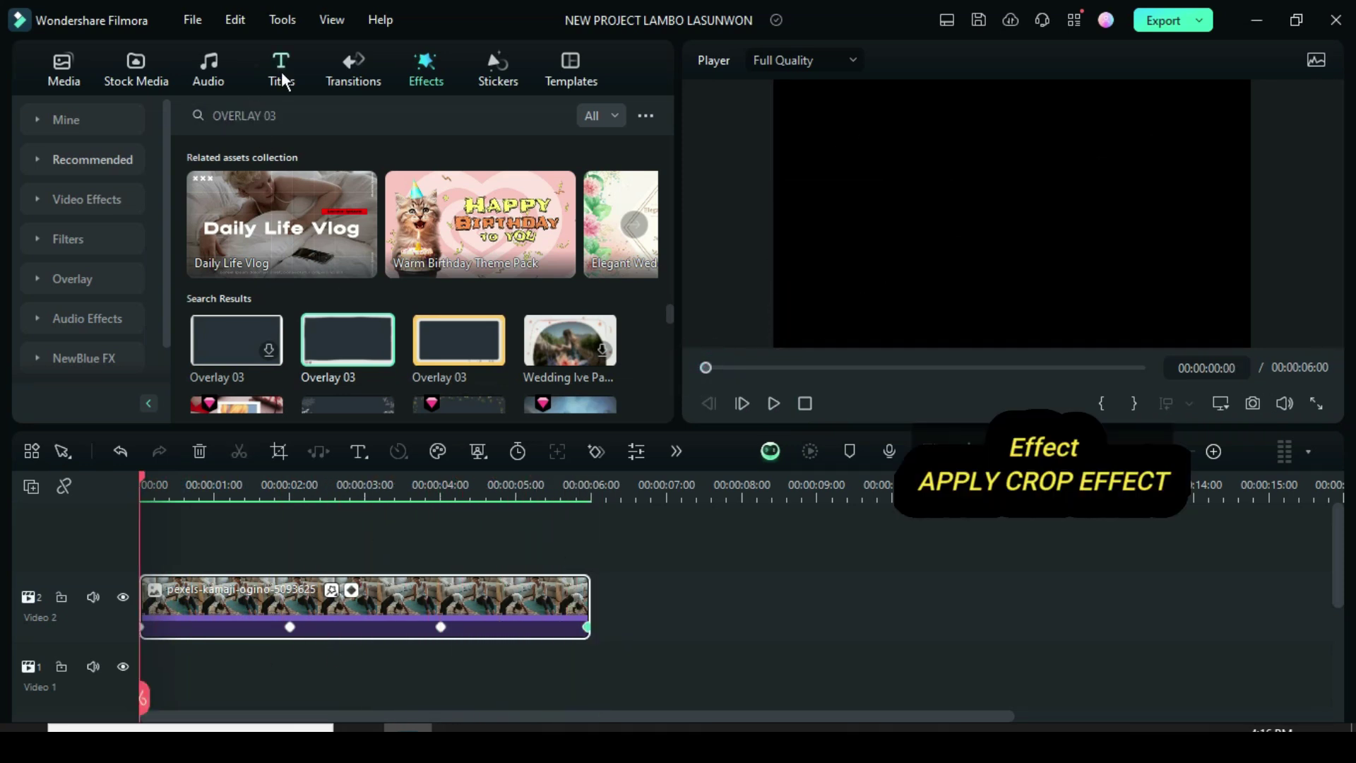
# Step: Search the effects for CROP and apply the Crop effect to the photo clip
pyautogui.click(275, 116)
pyautogui.write('CROP')
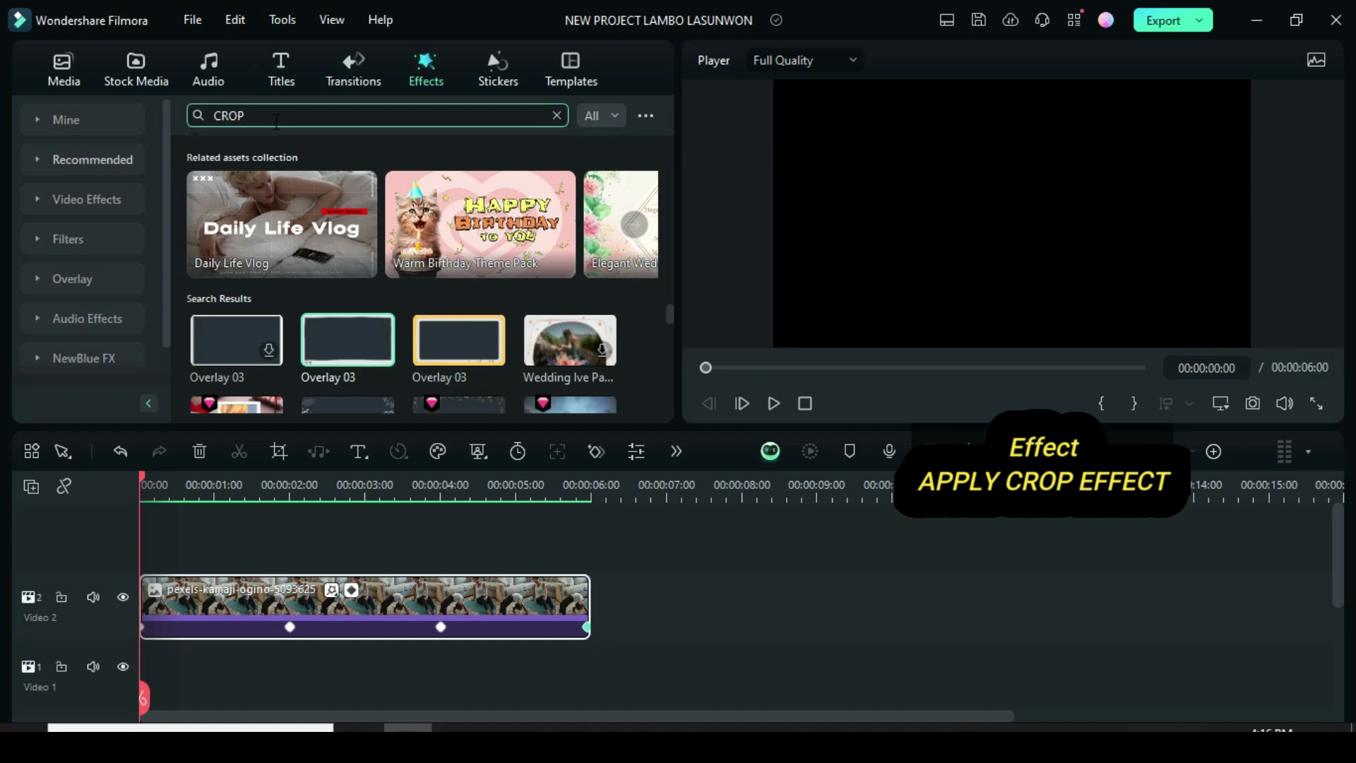
pyautogui.press('Return')
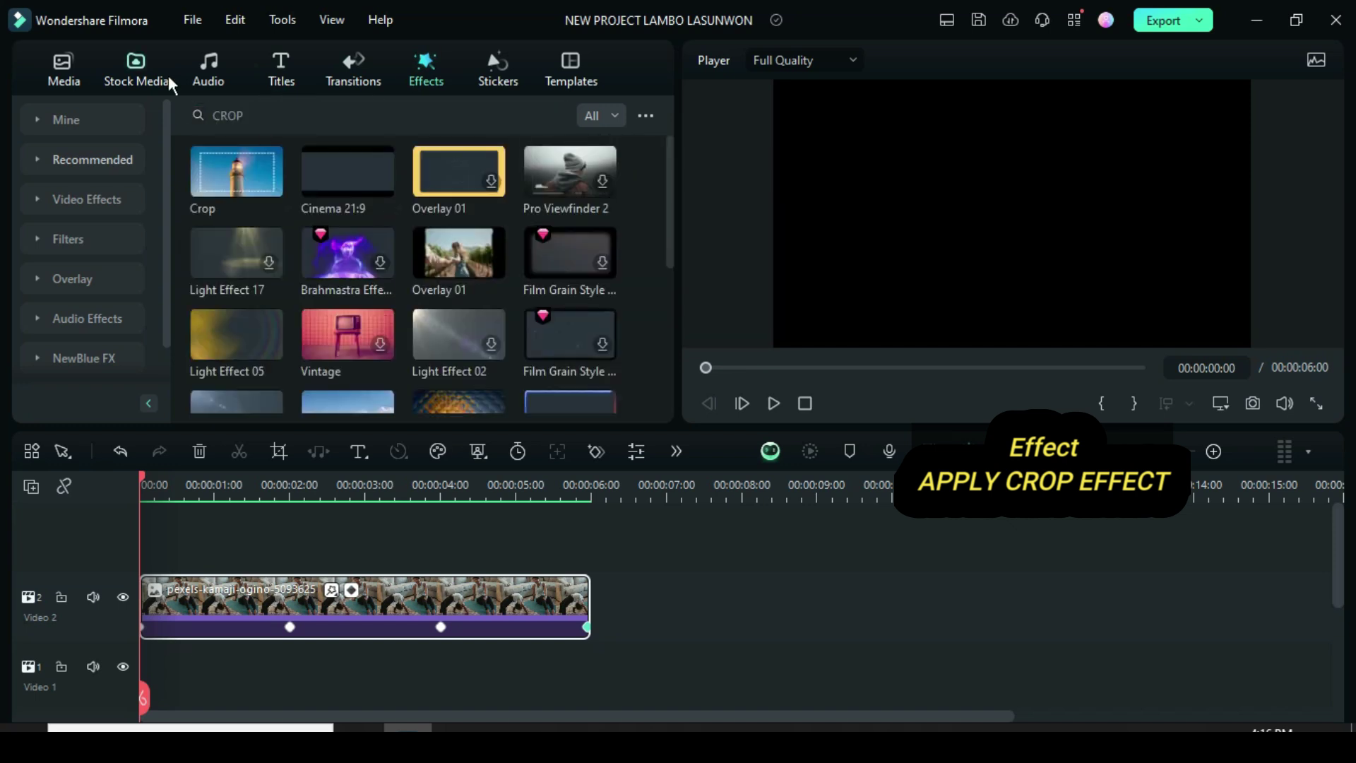
pyautogui.moveTo(211, 194); pyautogui.dragTo(346, 618)
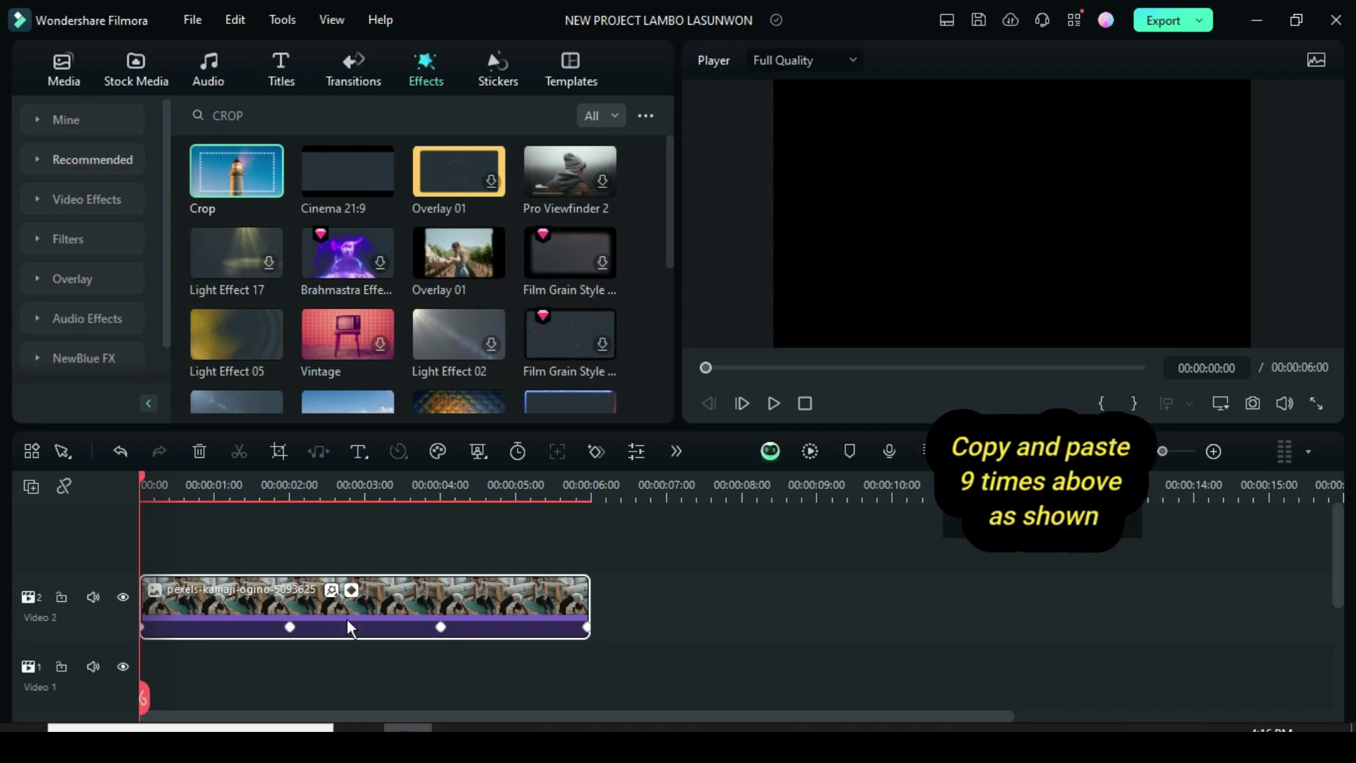
# Step: Copy the photo clip on Video 2 and paste it at the start of a new track, Video 3
pyautogui.rightClick(331, 591)
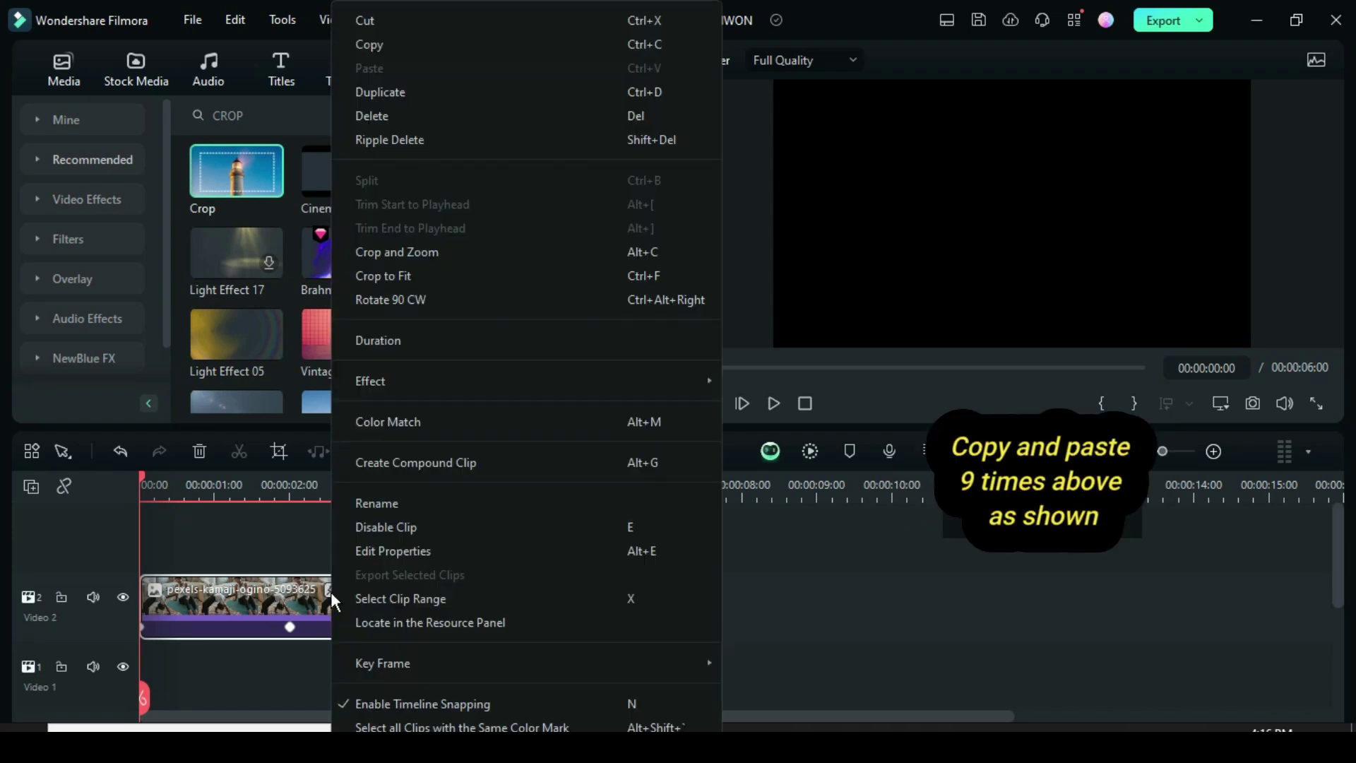
pyautogui.click(378, 44)
pyautogui.click(31, 487)
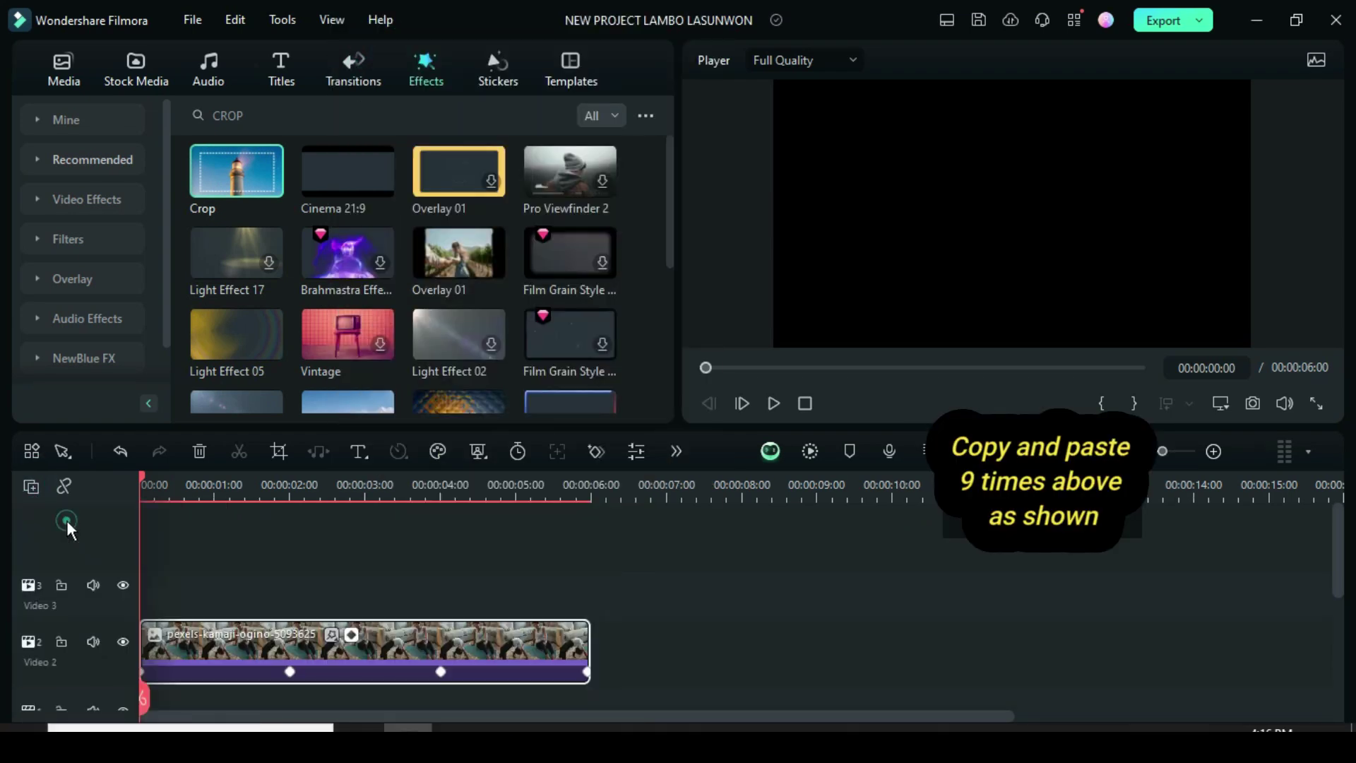
pyautogui.rightClick(161, 586)
pyautogui.click(299, 66)
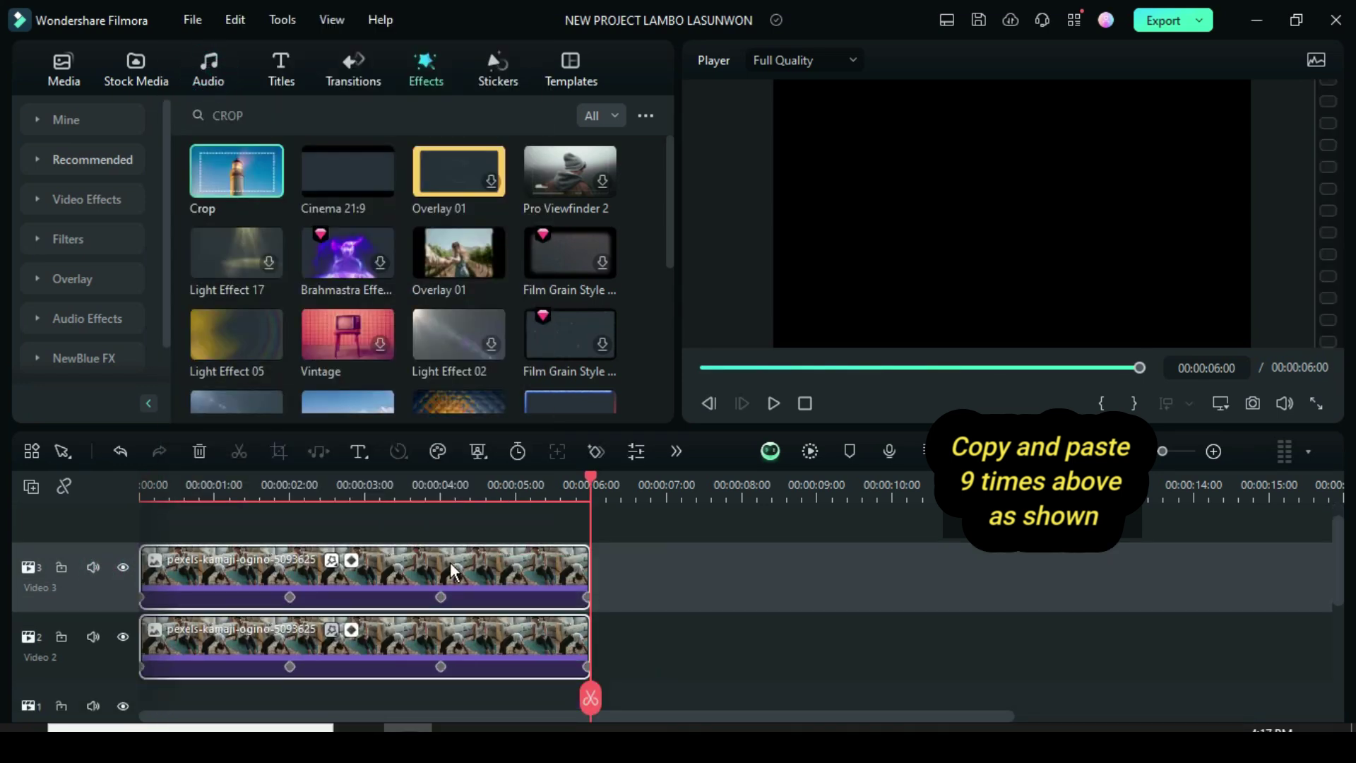
# Step: Duplicate the two stacked photo clips onto new tracks Video 4 and Video 5, starting at 00:00:00:00
pyautogui.click(701, 368)
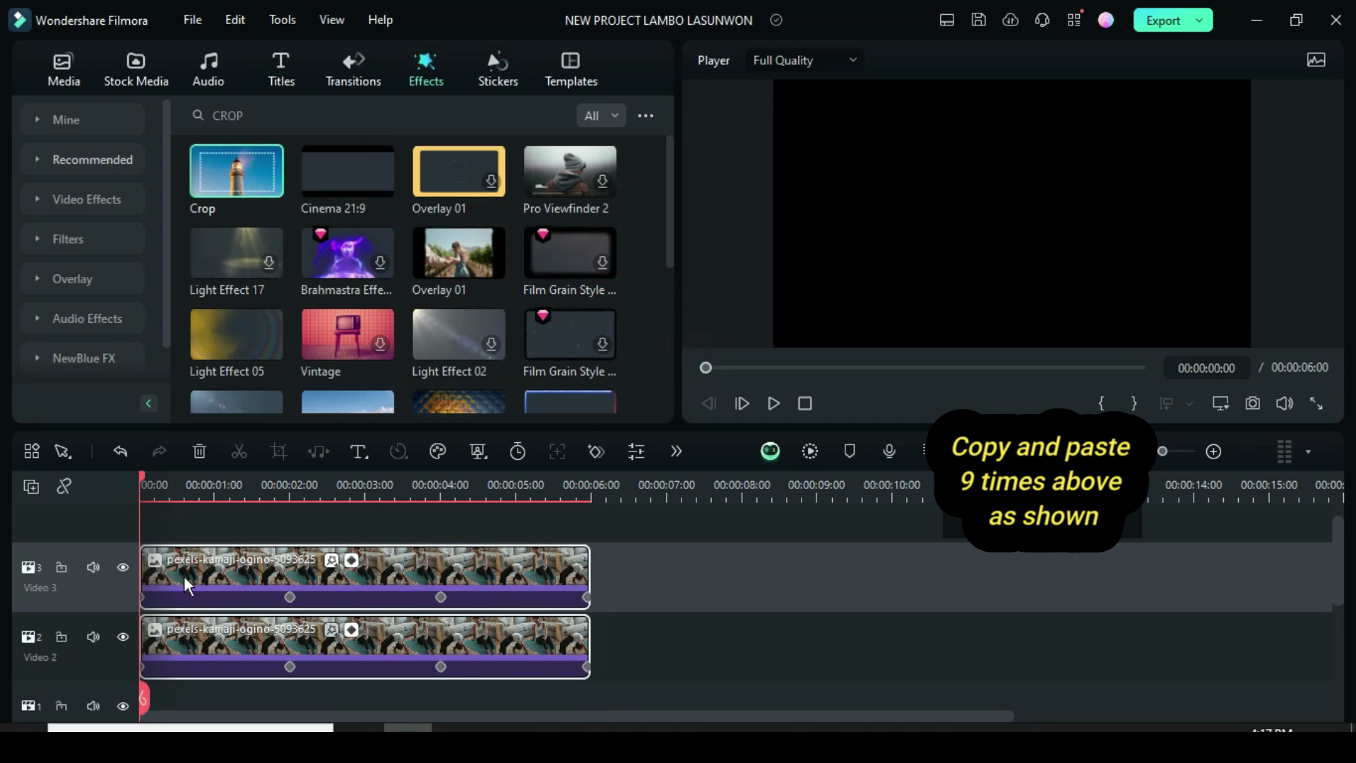
pyautogui.click(31, 488)
pyautogui.click(104, 519)
pyautogui.rightClick(150, 583)
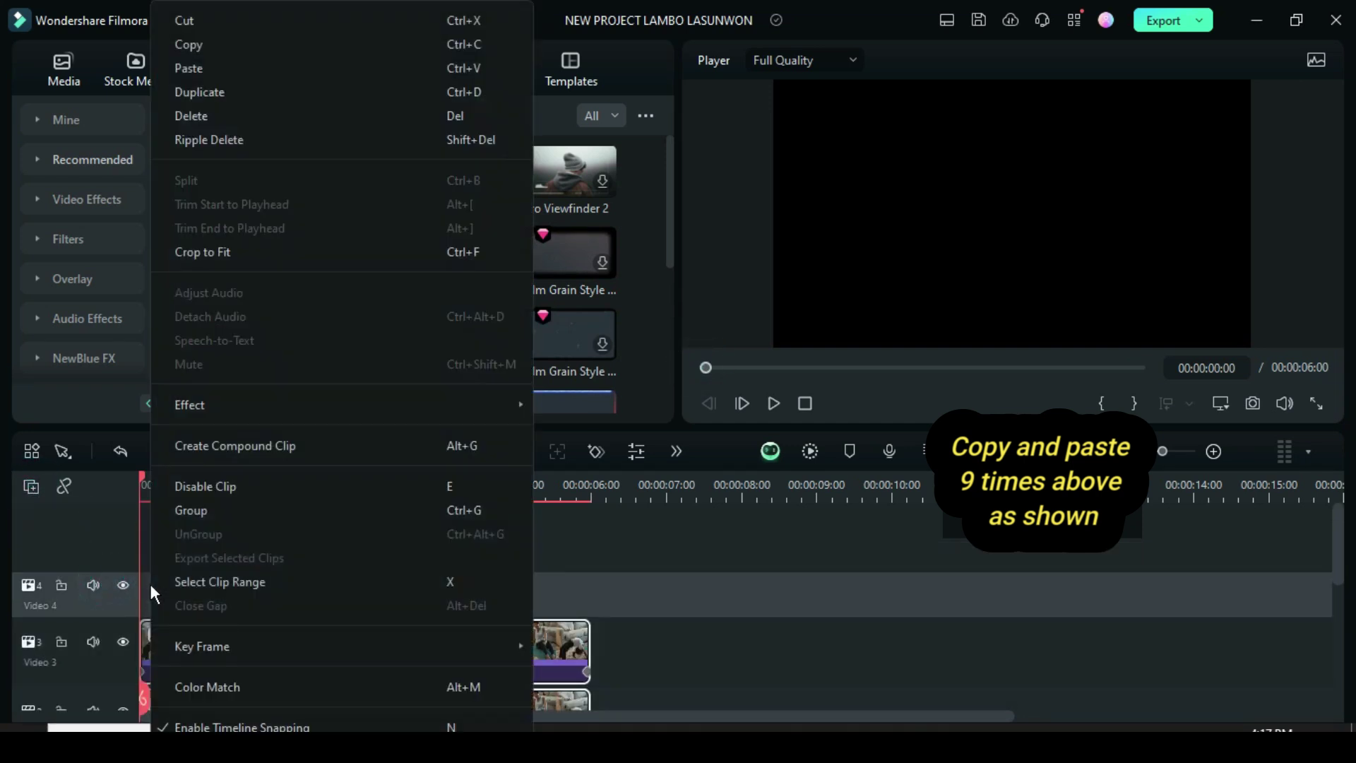
pyautogui.click(205, 64)
# Step: Copy the stacked photo clips and paste them from the timeline start onto new tracks Video 6 to Video 9
pyautogui.scroll(-2, 603, 583)
pyautogui.moveTo(635, 641); pyautogui.dragTo(319, 592)
pyautogui.rightClick(320, 592)
pyautogui.click(350, 47)
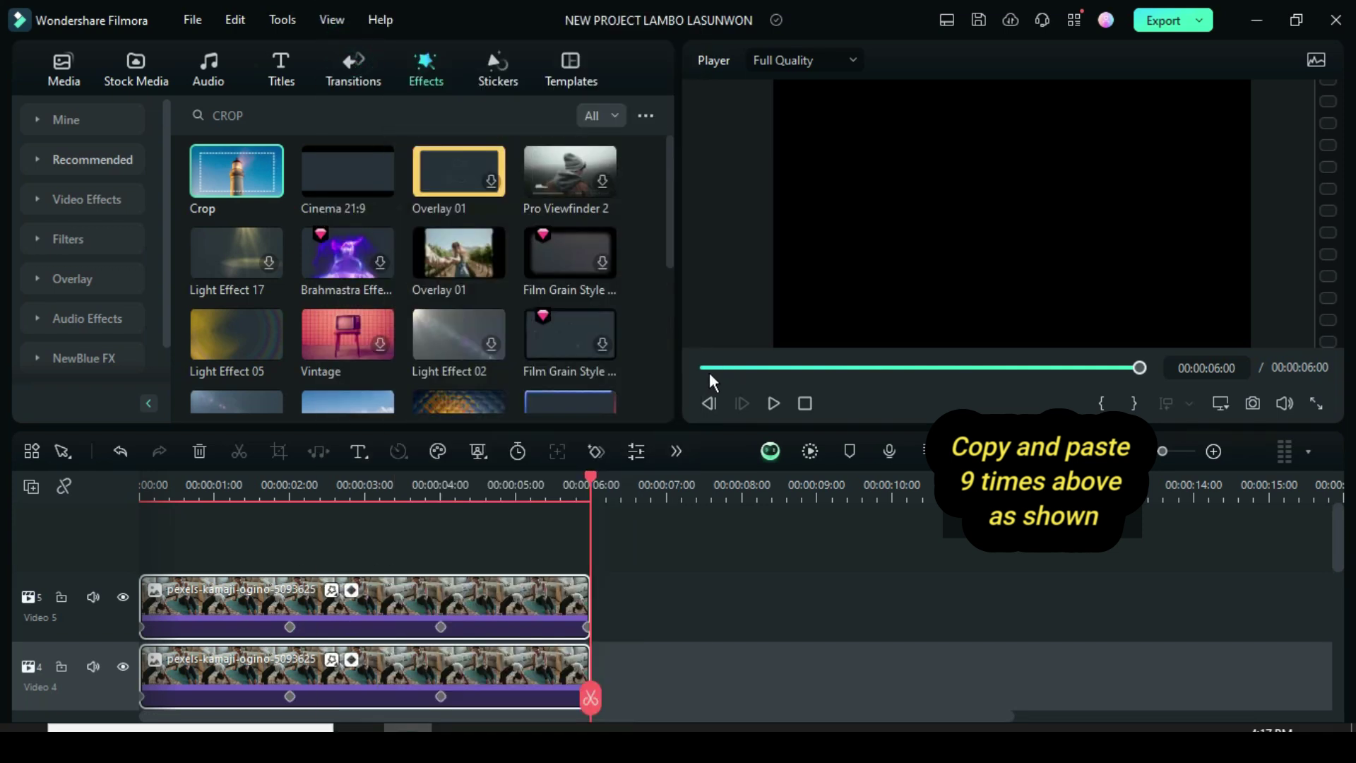
pyautogui.click(701, 370)
pyautogui.click(31, 488)
pyautogui.click(105, 519)
pyautogui.rightClick(151, 586)
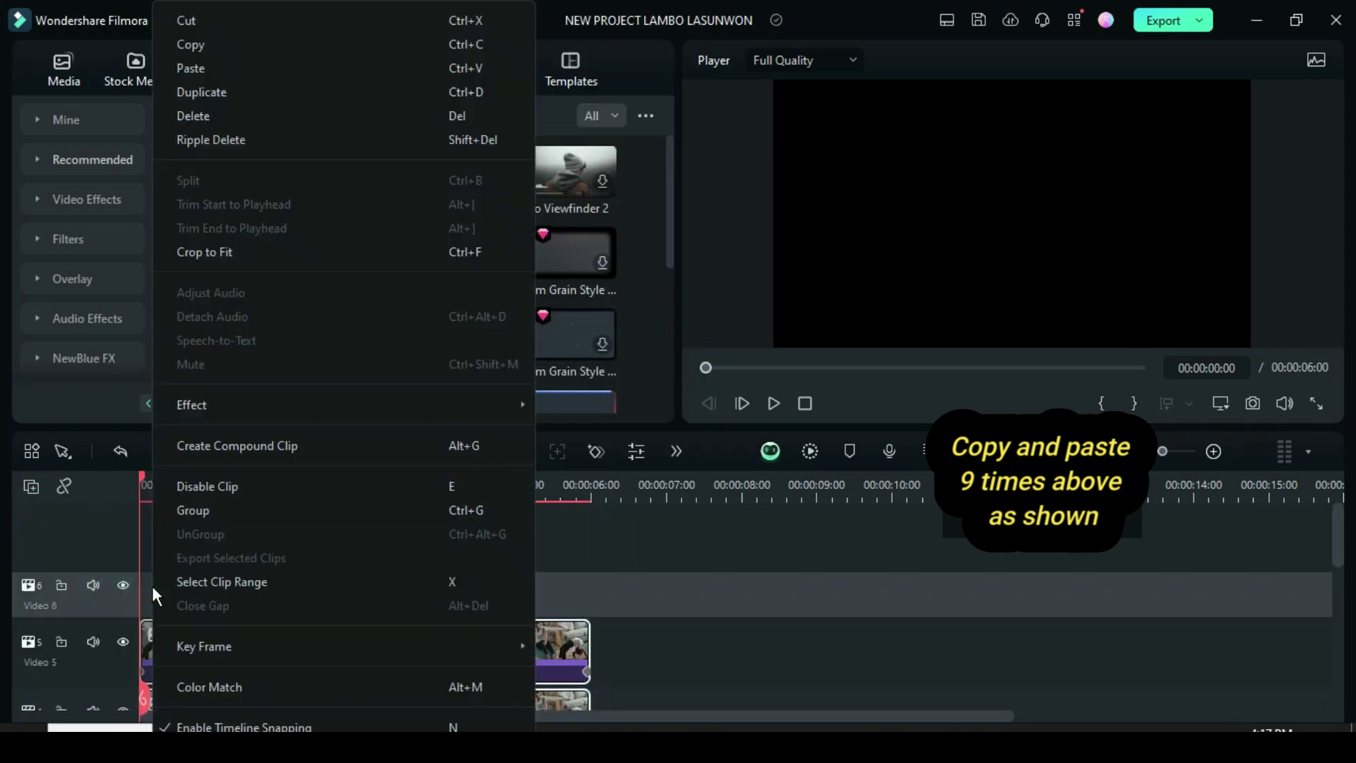
pyautogui.click(205, 65)
# Step: Copy two of the photo clips and paste them at the timeline start onto new tracks Video 10 and Video 11
pyautogui.scroll(-1, 852, 618)
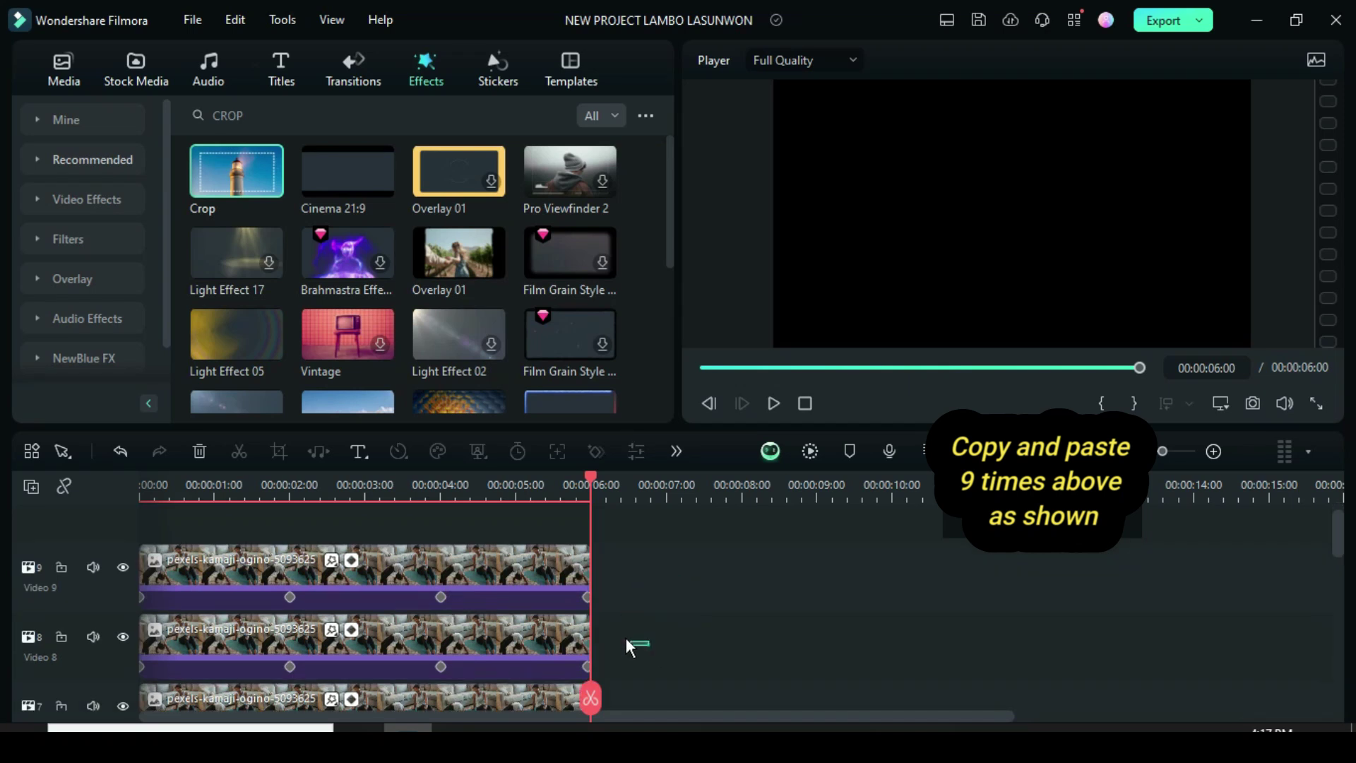
pyautogui.rightClick(475, 593)
pyautogui.click(540, 45)
pyautogui.click(700, 365)
pyautogui.click(31, 487)
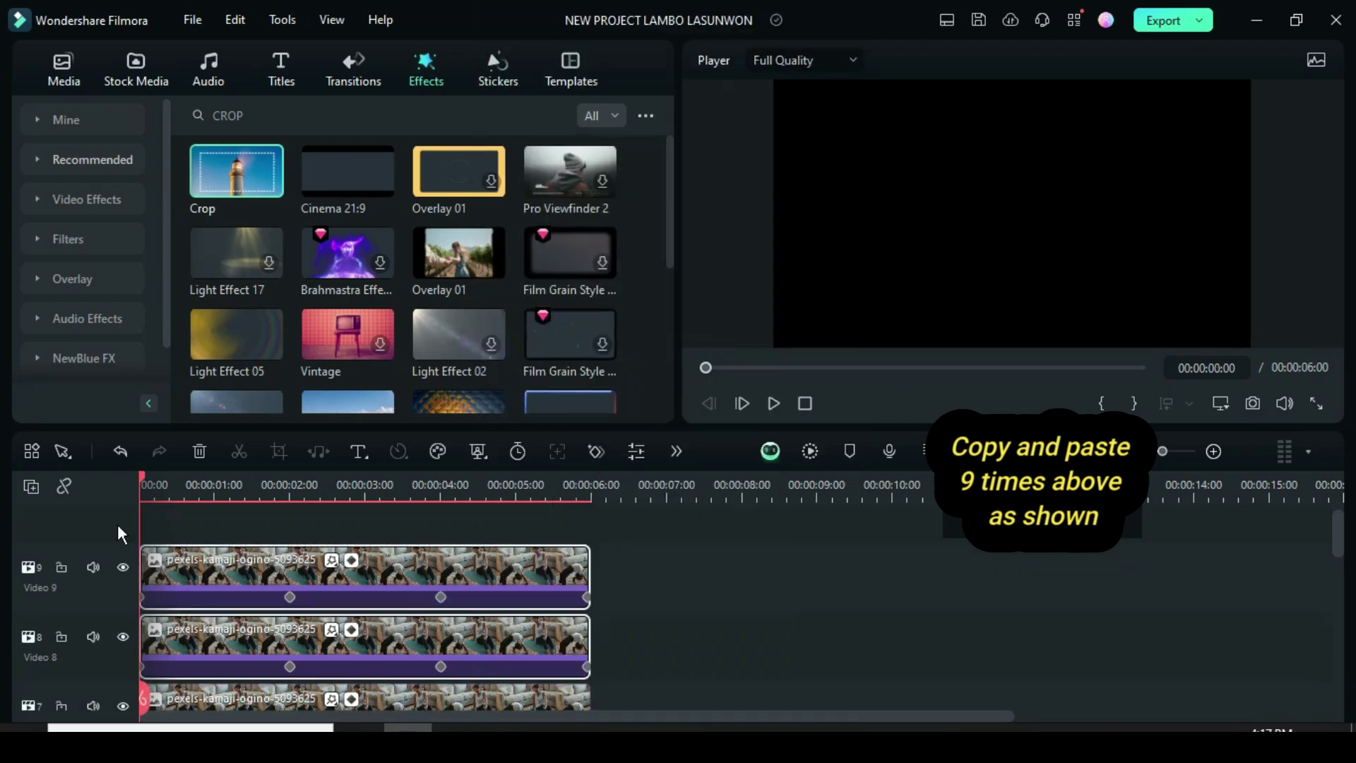
pyautogui.click(86, 515)
pyautogui.rightClick(150, 558)
pyautogui.click(181, 66)
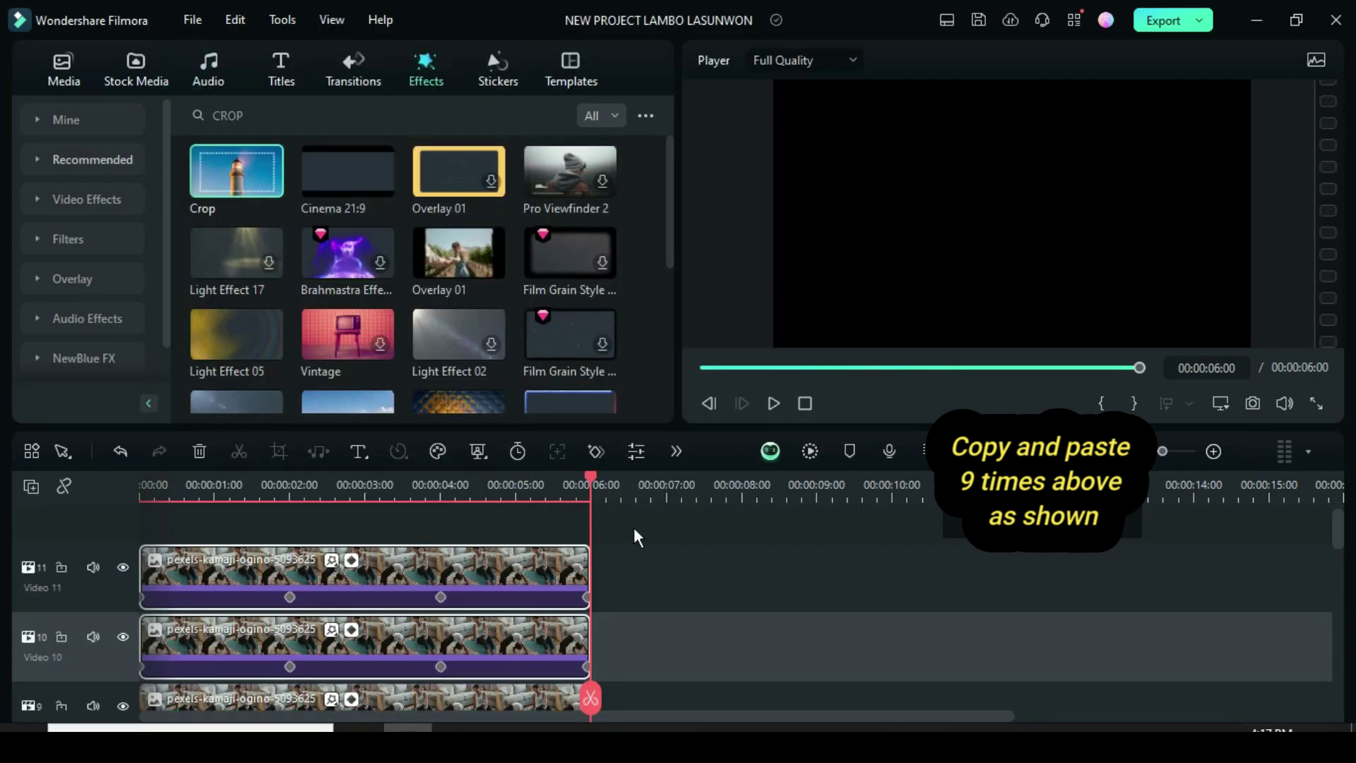
# Step: Return the playhead to the start and zoom the timeline to fit the whole project
pyautogui.scroll(-5, 616, 577)
pyautogui.scroll(7, 611, 583)
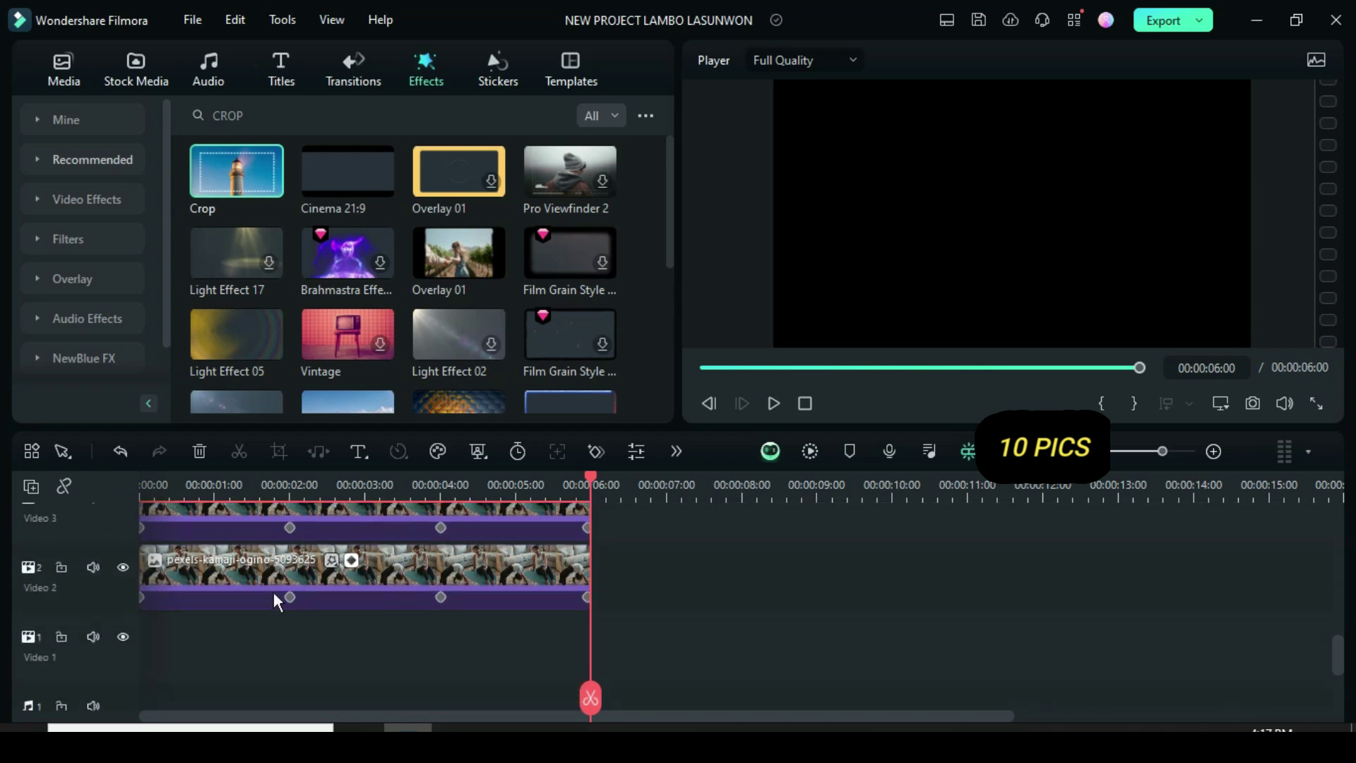
pyautogui.click(705, 367)
pyautogui.scroll(3, 312, 485)
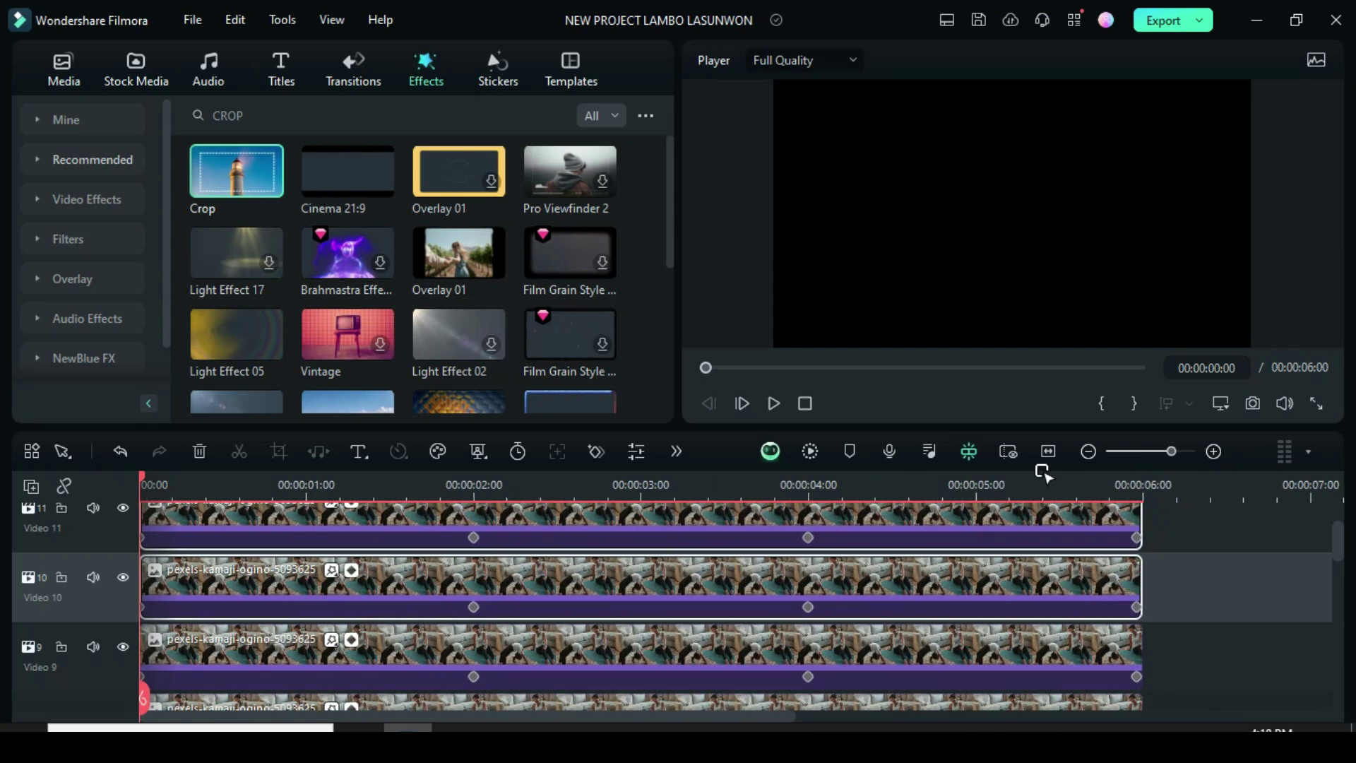
pyautogui.click(1048, 450)
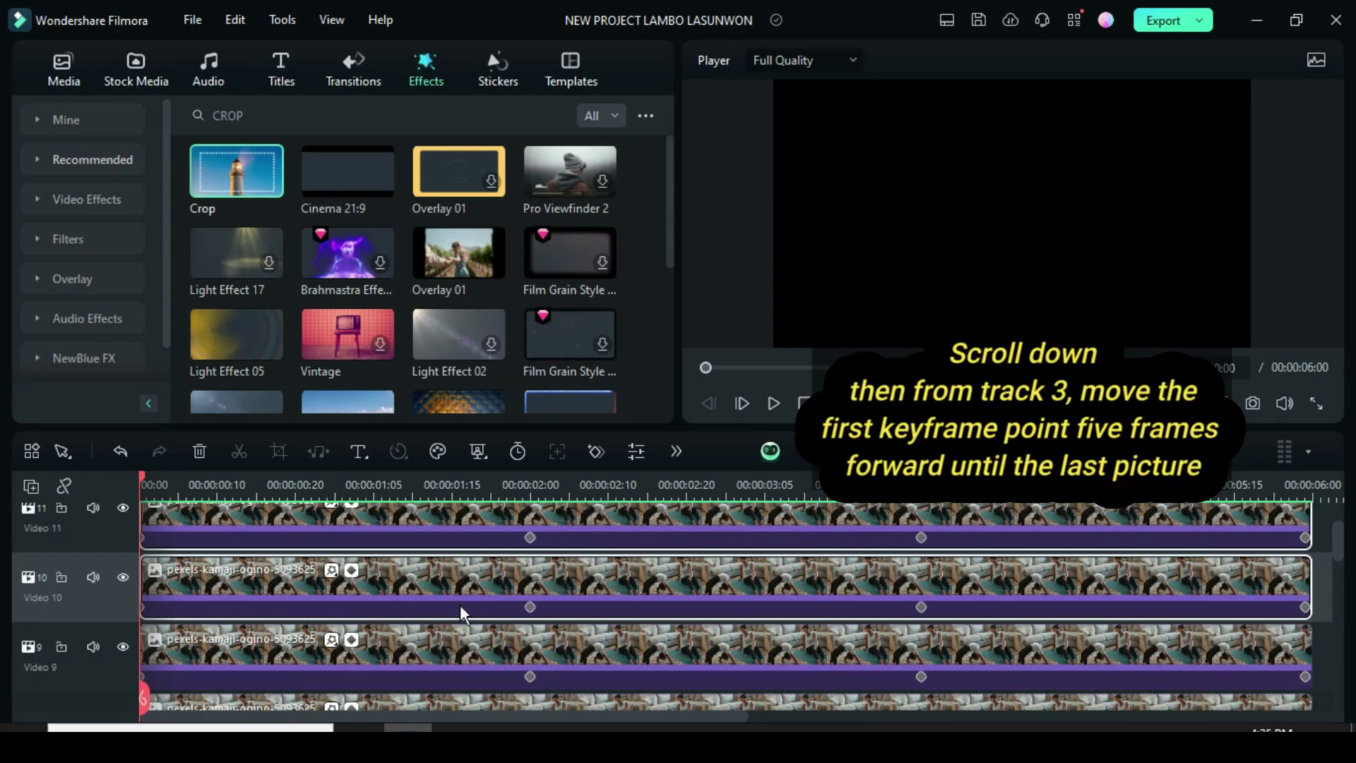
# Step: Move the first keyframe of the Video 3 clip five frames forward to 00:00:00:05
pyautogui.scroll(-5, 210, 573)
pyautogui.scroll(-3, 212, 575)
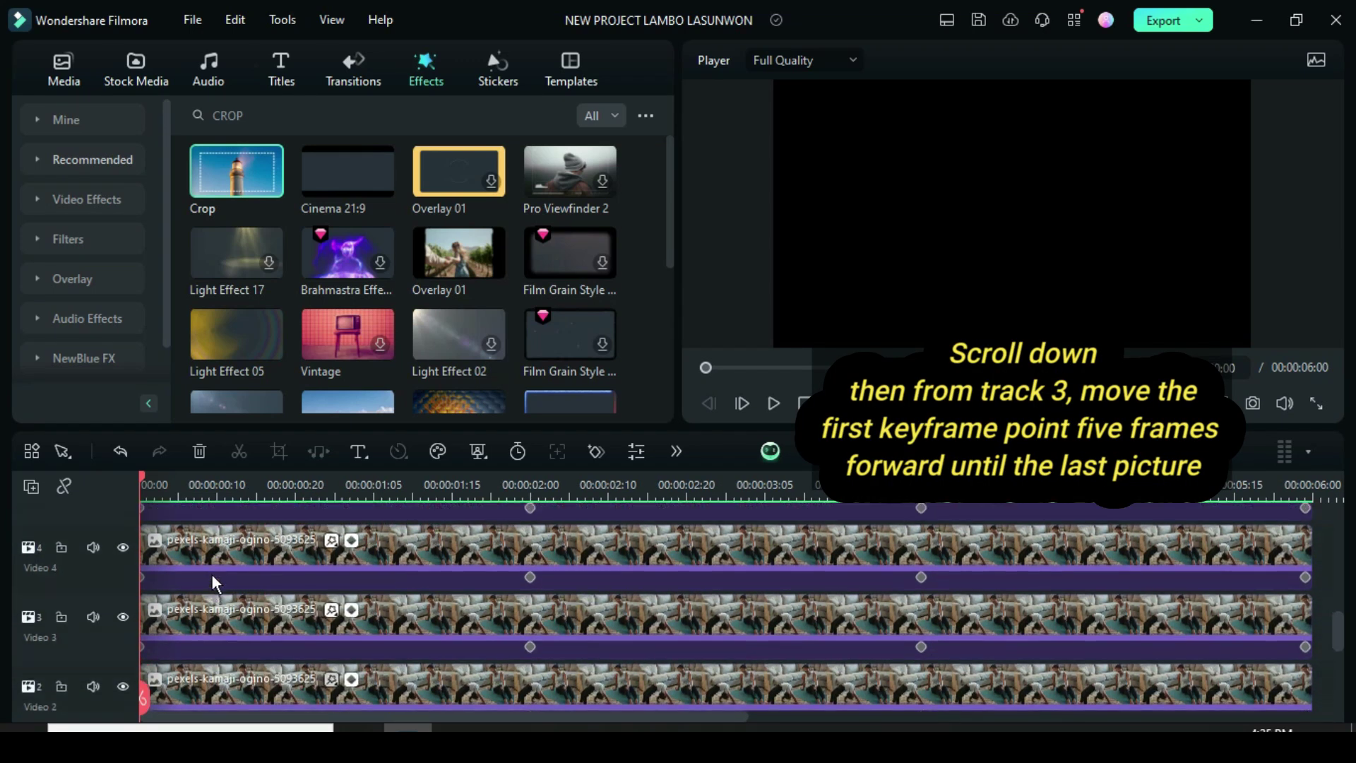
pyautogui.moveTo(141, 480); pyautogui.dragTo(184, 503)
pyautogui.scroll(1, 167, 592)
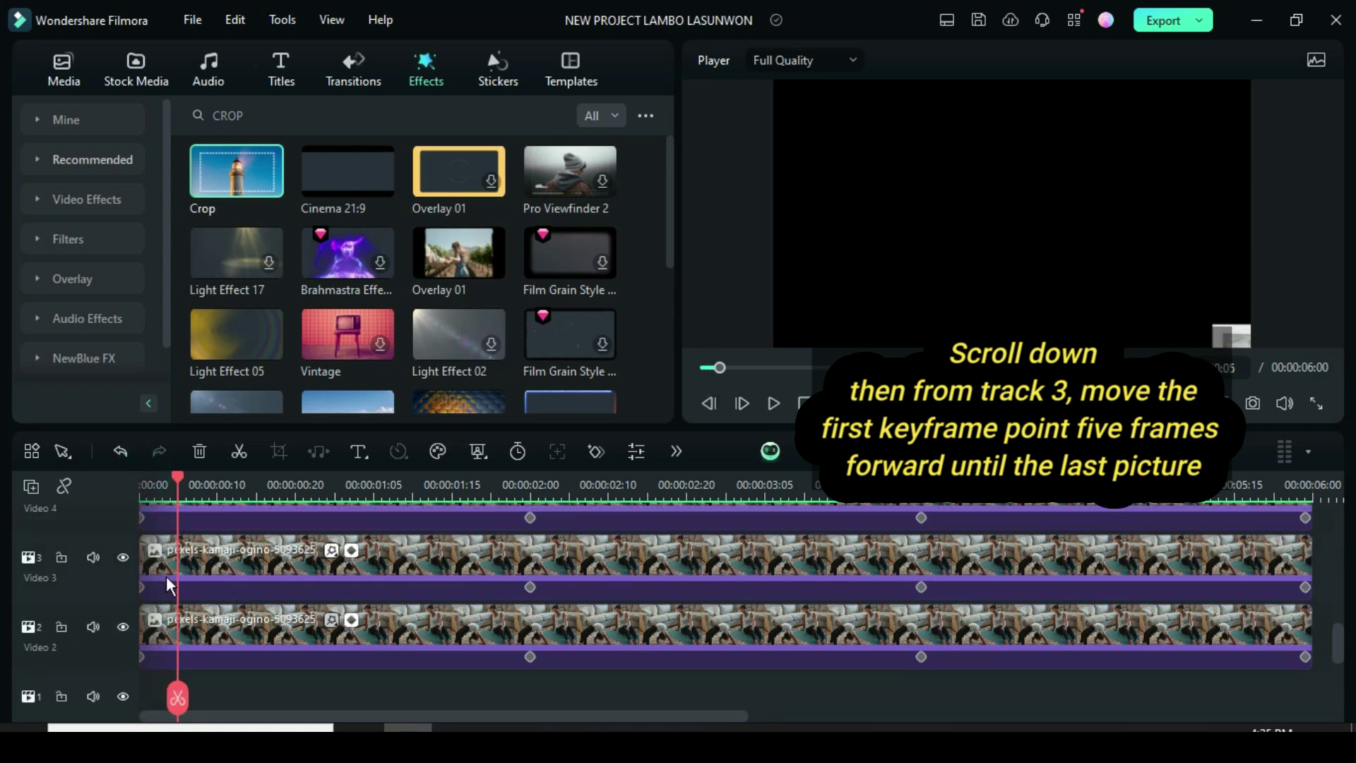
pyautogui.click(188, 571)
pyautogui.moveTo(141, 587); pyautogui.dragTo(172, 585)
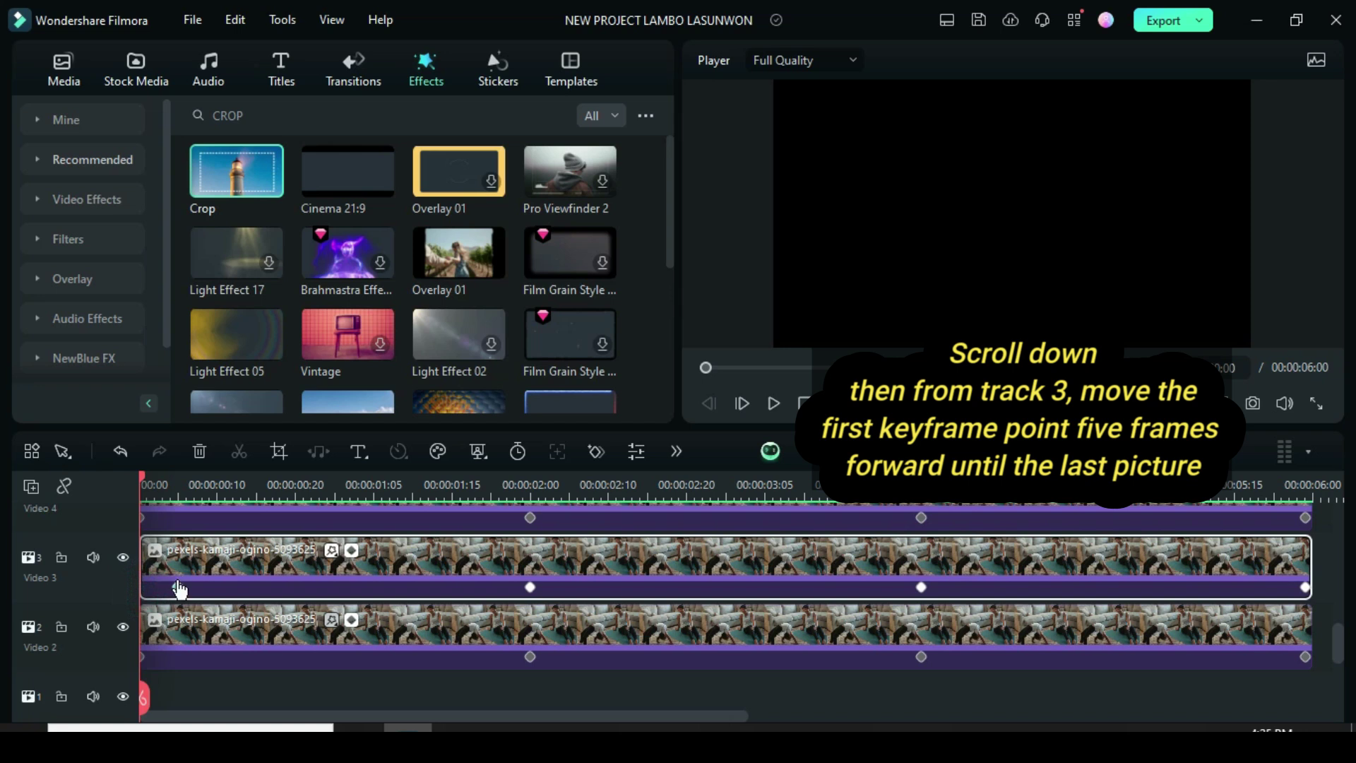
pyautogui.click(180, 587)
# Step: Move the first keyframe of the Video 4 clip to 00:00:00:10, five frames after the one on Video 3
pyautogui.scroll(2, 212, 568)
pyautogui.press('Right')
pyautogui.press('Right')
pyautogui.press('Right')
pyautogui.press('Right')
pyautogui.press('Right')
pyautogui.moveTo(141, 577); pyautogui.dragTo(217, 577)
# Step: Move the first keyframe of the Video 5 clip to 00:00:00:15, advancing the playhead five frames as a guide
pyautogui.scroll(2, 245, 553)
pyautogui.press('Right')
pyautogui.press('Right')
pyautogui.press('Right')
pyautogui.press('Right')
pyautogui.press('Right')
pyautogui.click(181, 556)
pyautogui.moveTo(141, 567); pyautogui.dragTo(256, 567)
# Step: Move the first keyframe of the Video 6 clip to 00:00:00:20, five frames after the one on Video 5
pyautogui.scroll(2, 245, 550)
pyautogui.press('Right')
pyautogui.press('Right')
pyautogui.press('Right')
pyautogui.press('Right')
pyautogui.press('Right')
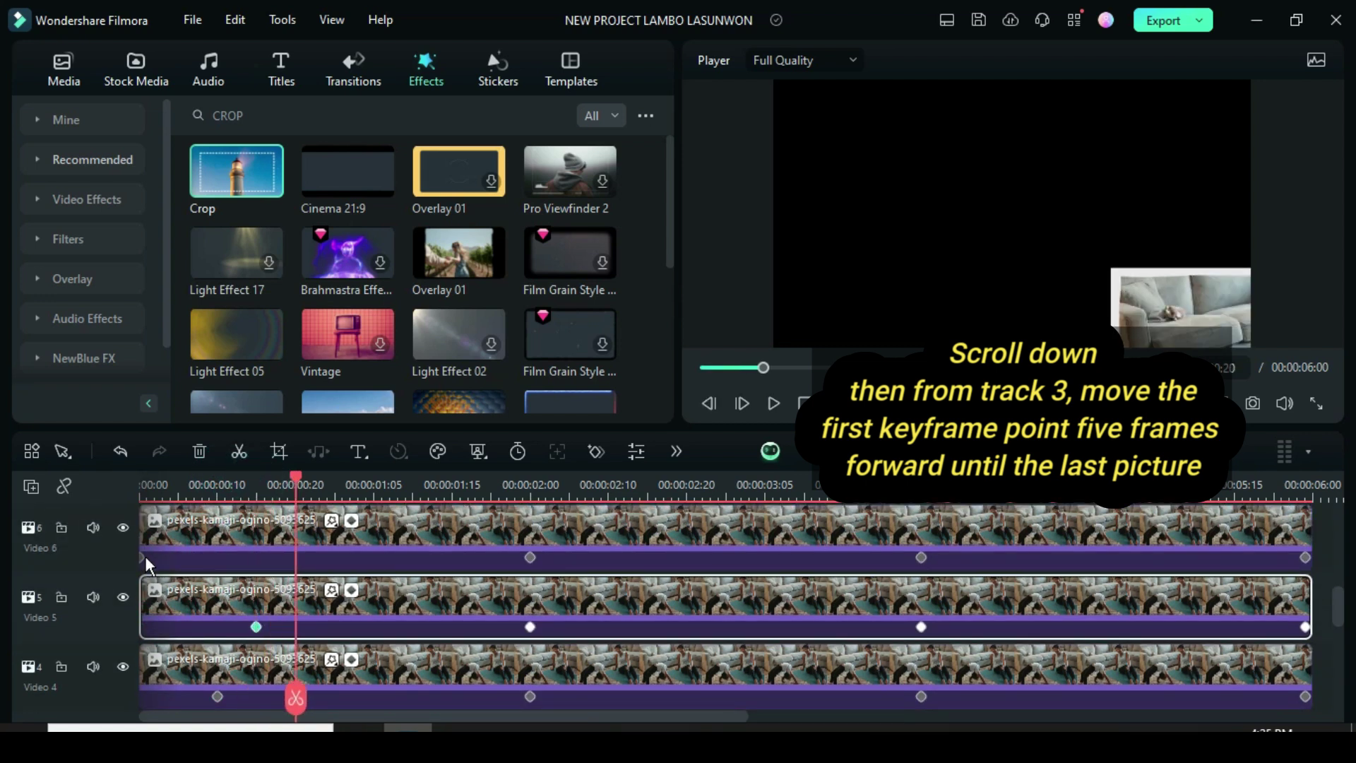
pyautogui.click(145, 556)
pyautogui.moveTo(144, 556); pyautogui.dragTo(295, 556)
# Step: Place the playhead at 00:00:01:00 and move the Video 7 clip's first keyframe to it
pyautogui.scroll(2, 320, 544)
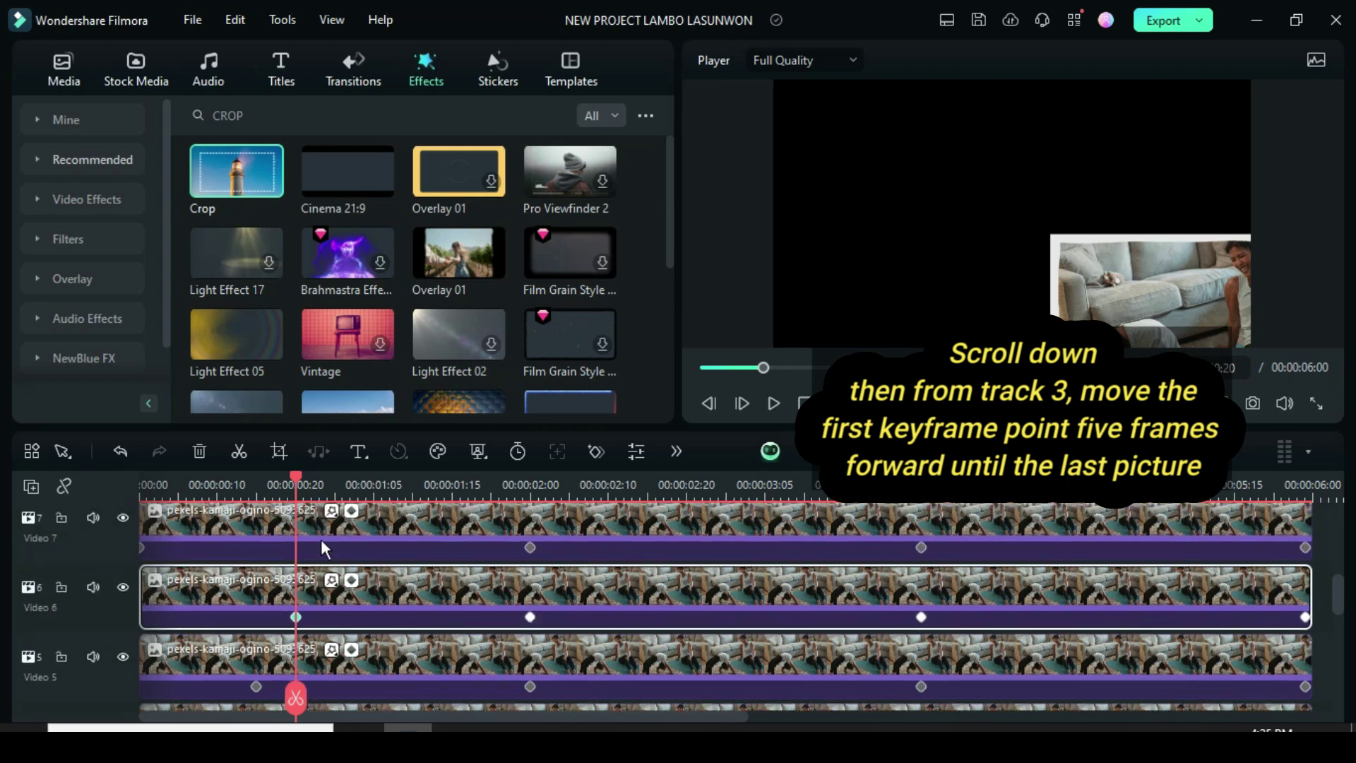
pyautogui.scroll(1, 321, 544)
pyautogui.moveTo(297, 482); pyautogui.dragTo(335, 481)
pyautogui.click(155, 569)
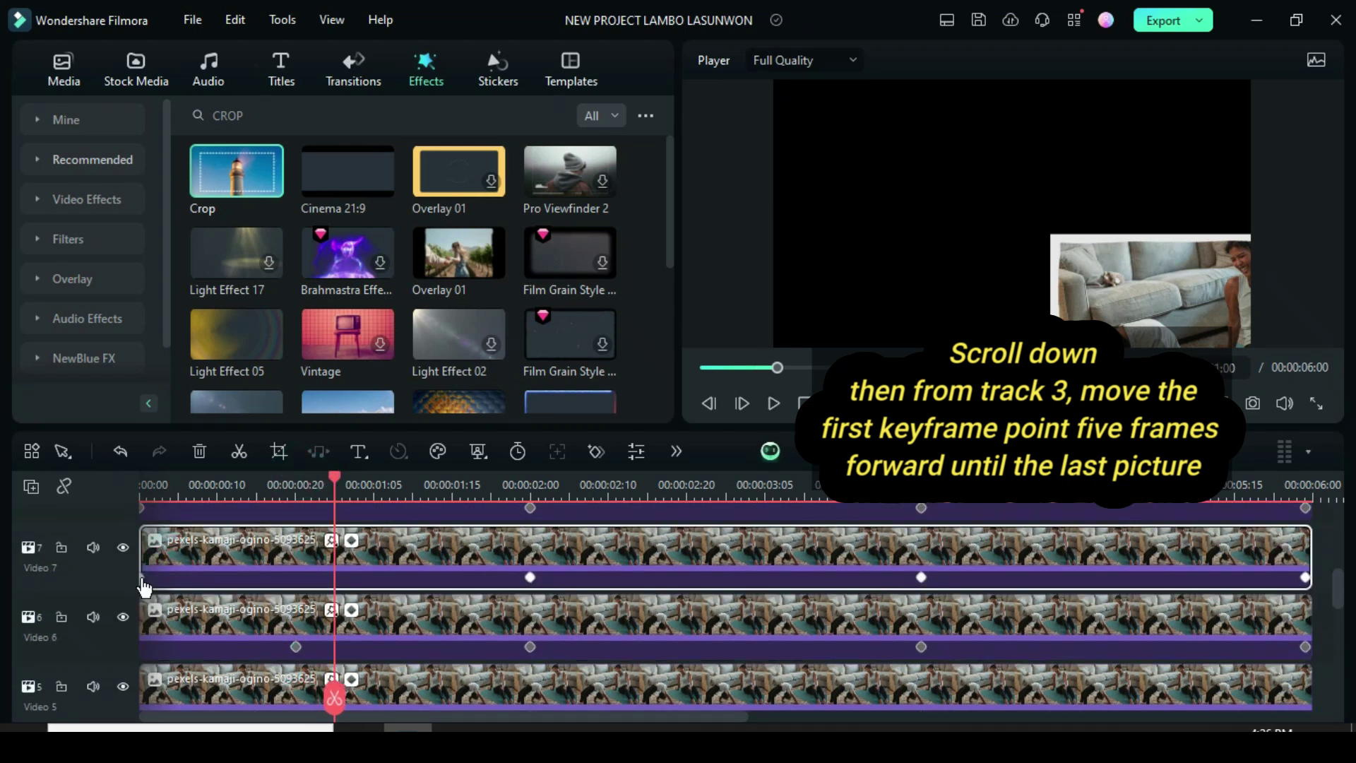
pyautogui.moveTo(144, 578); pyautogui.dragTo(335, 577)
# Step: Place the playhead at 00:00:01:05 and move the Video 8 clip's first keyframe to it
pyautogui.scroll(2, 335, 577)
pyautogui.moveTo(340, 478); pyautogui.dragTo(373, 479)
pyautogui.click(216, 549)
pyautogui.moveTo(144, 567); pyautogui.dragTo(373, 567)
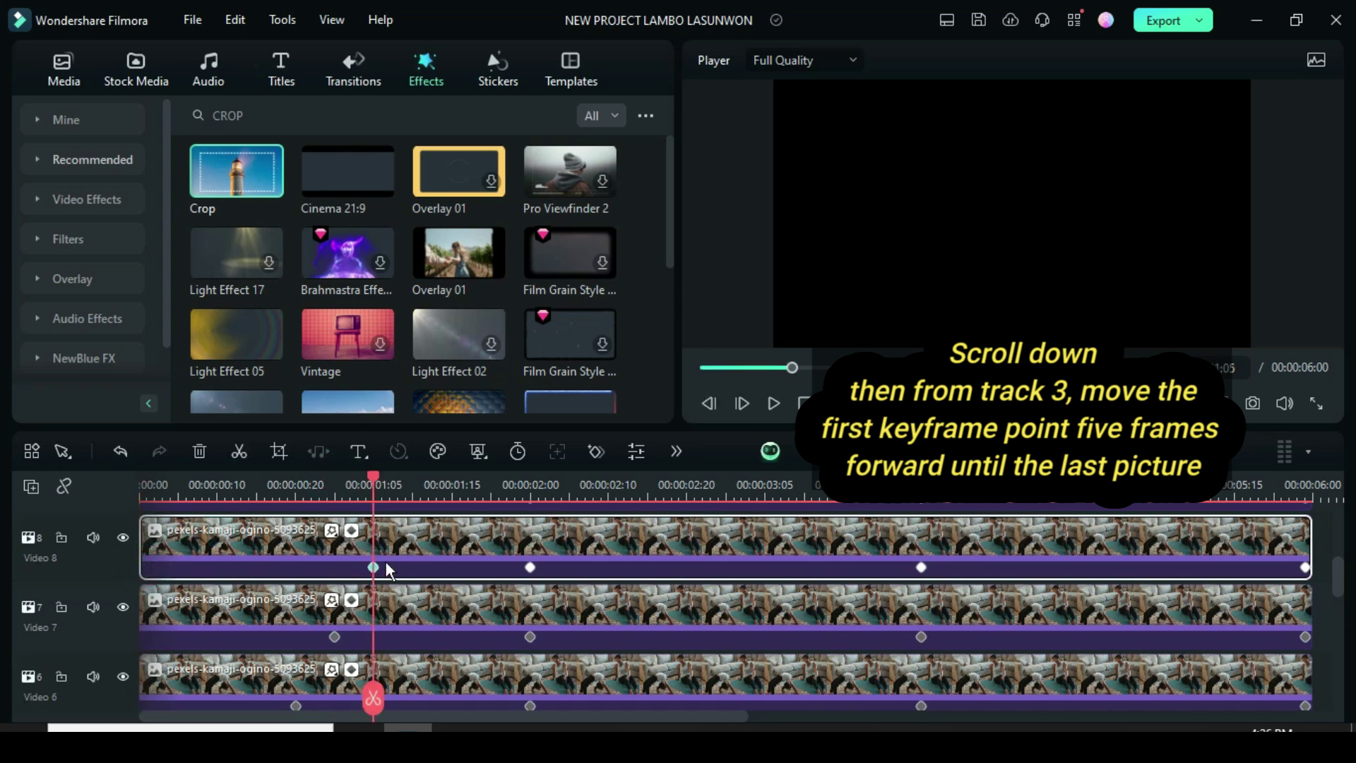
# Step: Place the playhead at 00:00:01:10 and move the Video 9 clip's first keyframe to it
pyautogui.scroll(2, 389, 569)
pyautogui.moveTo(384, 477); pyautogui.dragTo(410, 481)
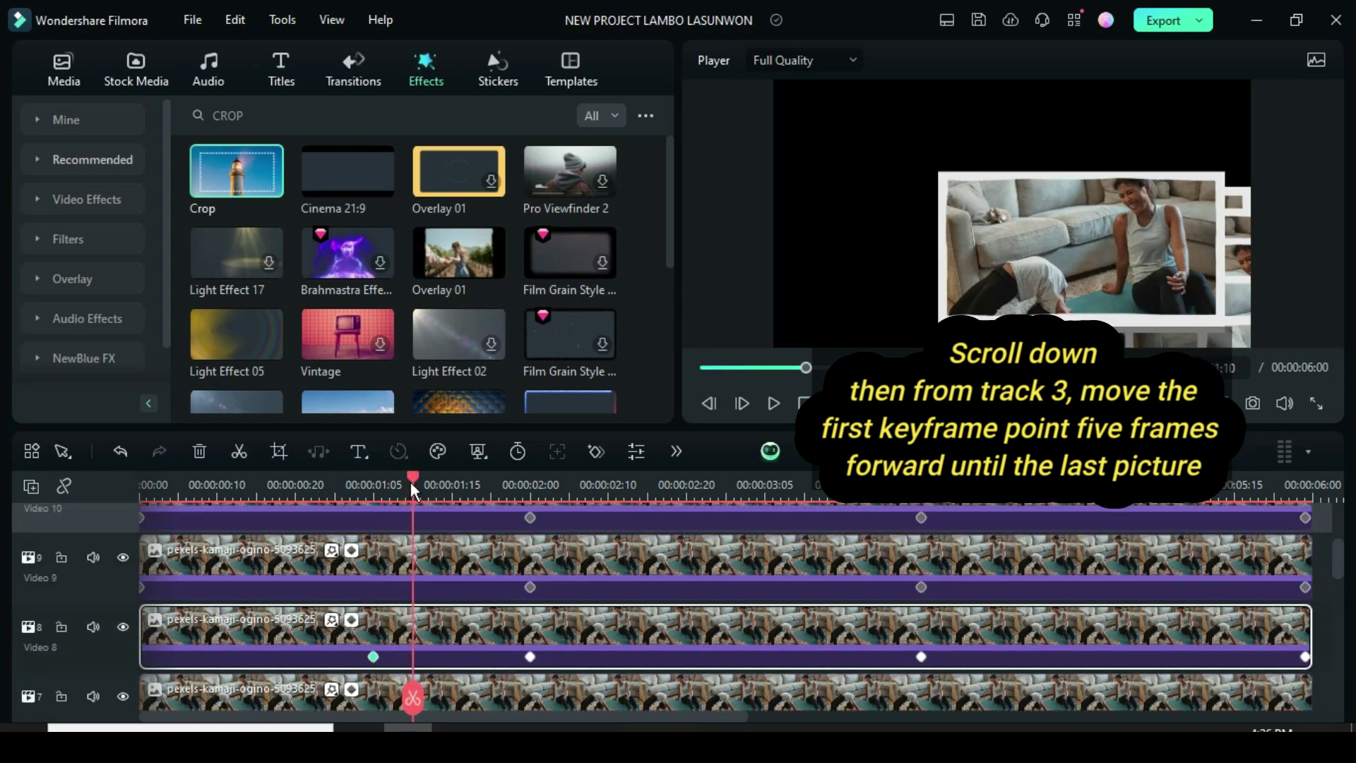
pyautogui.click(185, 579)
pyautogui.click(152, 586)
pyautogui.moveTo(152, 586); pyautogui.dragTo(414, 586)
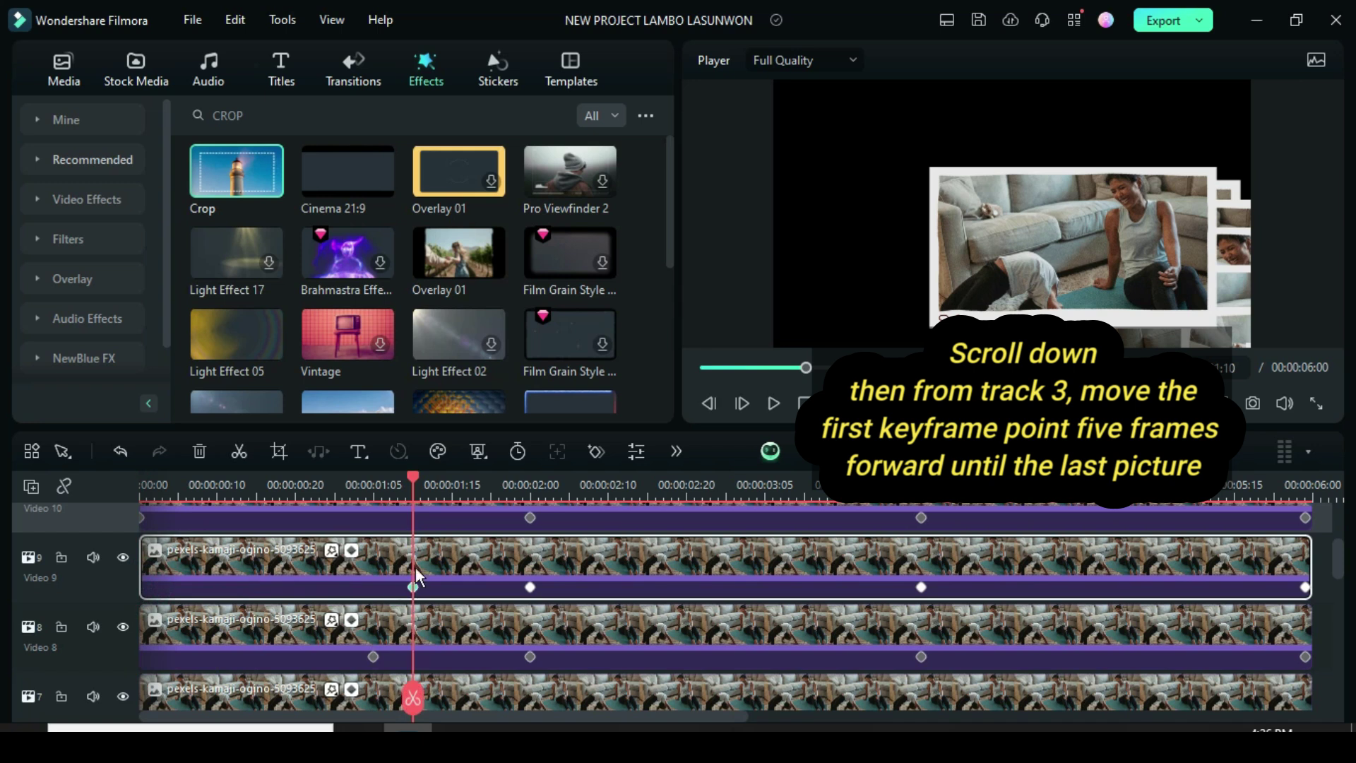
# Step: Advance the playhead five frames and move the Video 10 clip's first keyframe to 00:00:01:15
pyautogui.scroll(2, 451, 566)
pyautogui.press('Right')
pyautogui.press('Right')
pyautogui.press('Right')
pyautogui.press('Right')
pyautogui.press('Right')
pyautogui.click(405, 541)
pyautogui.moveTo(142, 577); pyautogui.dragTo(452, 577)
# Step: Place the playhead at 00:00:01:20 and move the Video 11 clip's first keyframe to it
pyautogui.scroll(2, 482, 565)
pyautogui.click(463, 565)
pyautogui.moveTo(452, 479); pyautogui.dragTo(490, 484)
pyautogui.moveTo(144, 597); pyautogui.dragTo(492, 598)
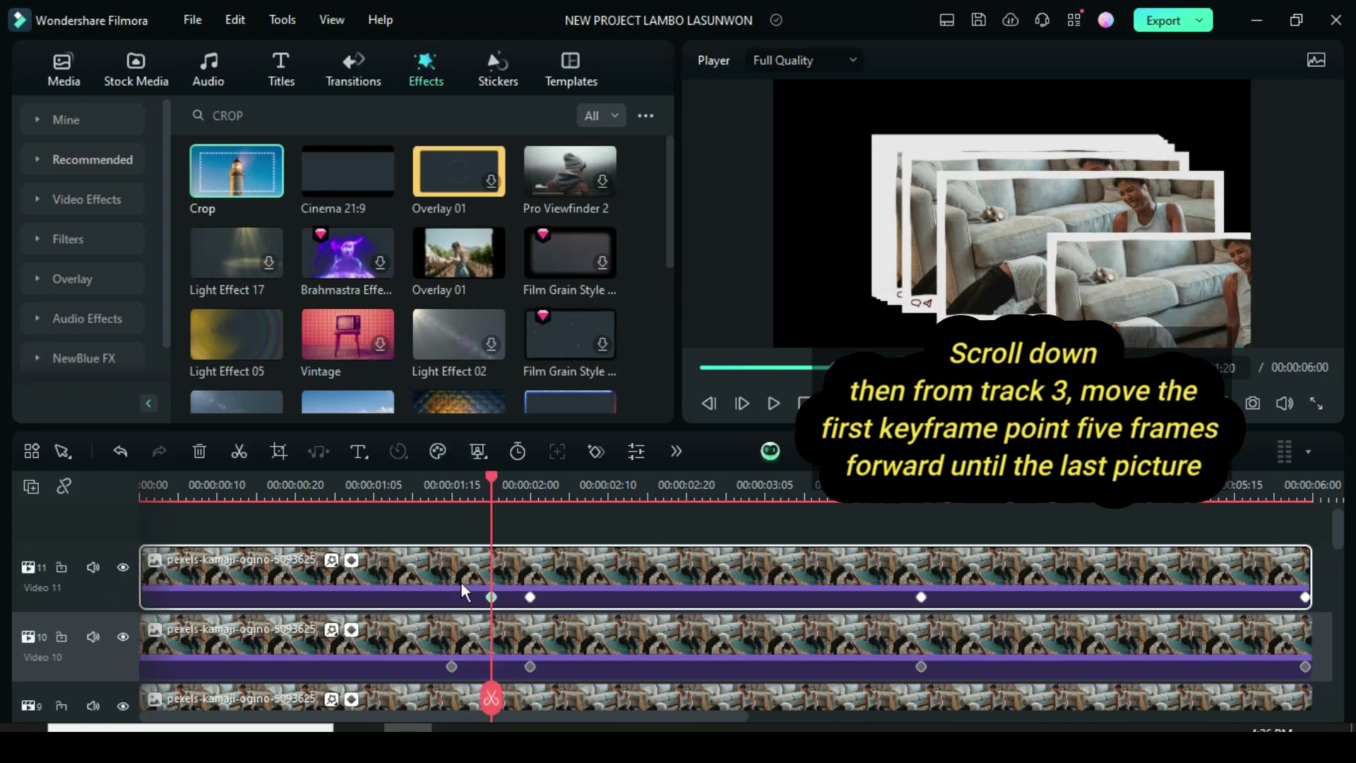
# Step: Move the last keyframe of the Video 10 clip back to 00:00:05:20, starting from the end of the timeline
pyautogui.click(1305, 597)
pyautogui.scroll(-1, 1200, 635)
pyautogui.moveTo(1307, 489); pyautogui.dragTo(1274, 488)
pyautogui.click(1281, 621)
pyautogui.moveTo(1305, 636); pyautogui.dragTo(1274, 636)
# Step: Place the playhead at 00:00:05:15 and move the Video 9 clip's last keyframe back to it
pyautogui.scroll(-1, 1274, 636)
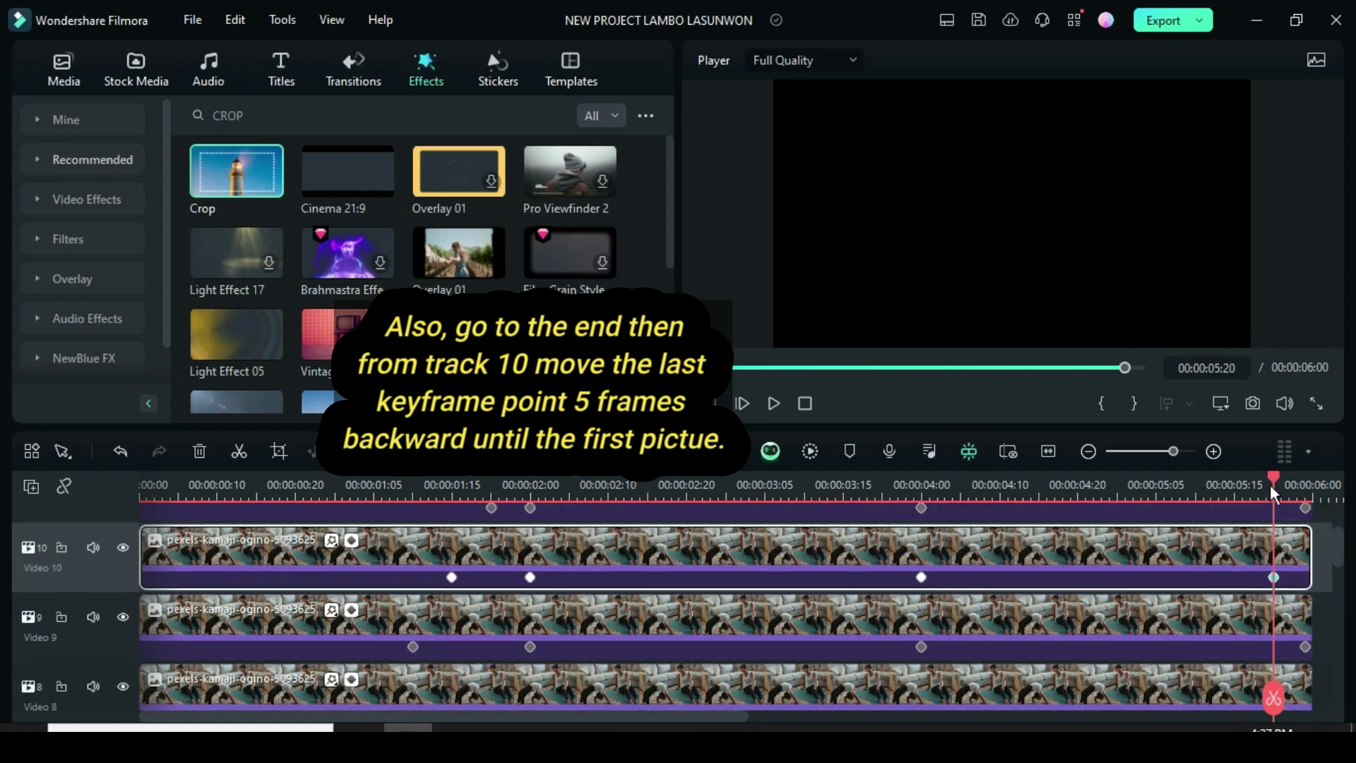
pyautogui.moveTo(1273, 489); pyautogui.dragTo(1235, 489)
pyautogui.click(1236, 622)
pyautogui.click(1305, 646)
pyautogui.moveTo(1305, 646); pyautogui.dragTo(1235, 642)
# Step: Move the last keyframe of the Video 8 clip back to 00:00:05:10, five frames before the one on Video 9
pyautogui.scroll(-1, 1241, 628)
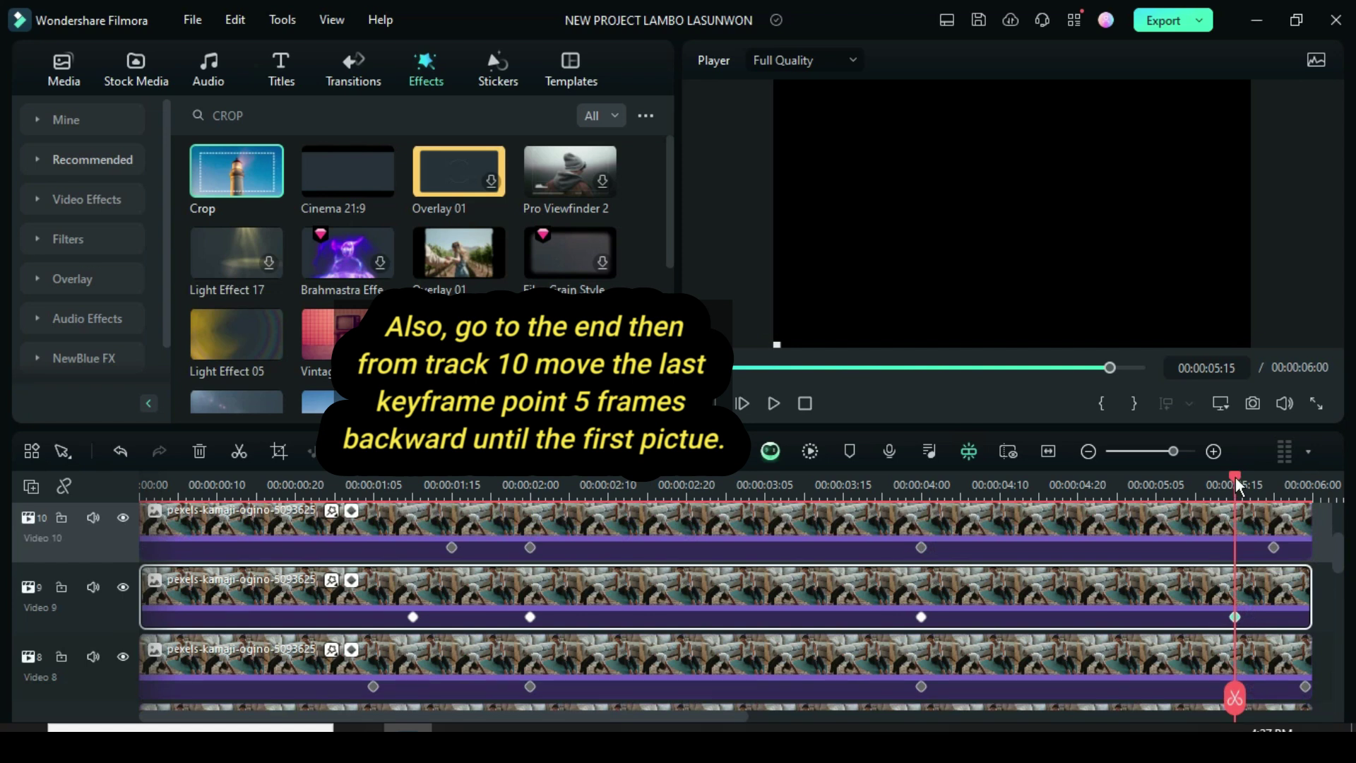
pyautogui.scroll(-1, 1229, 600)
pyautogui.click(1226, 622)
pyautogui.moveTo(1305, 656); pyautogui.dragTo(1199, 645)
# Step: Move the last keyframe of the Video 7 clip back to 00:00:05:05, five frames before the one on Video 8
pyautogui.scroll(-1, 1234, 634)
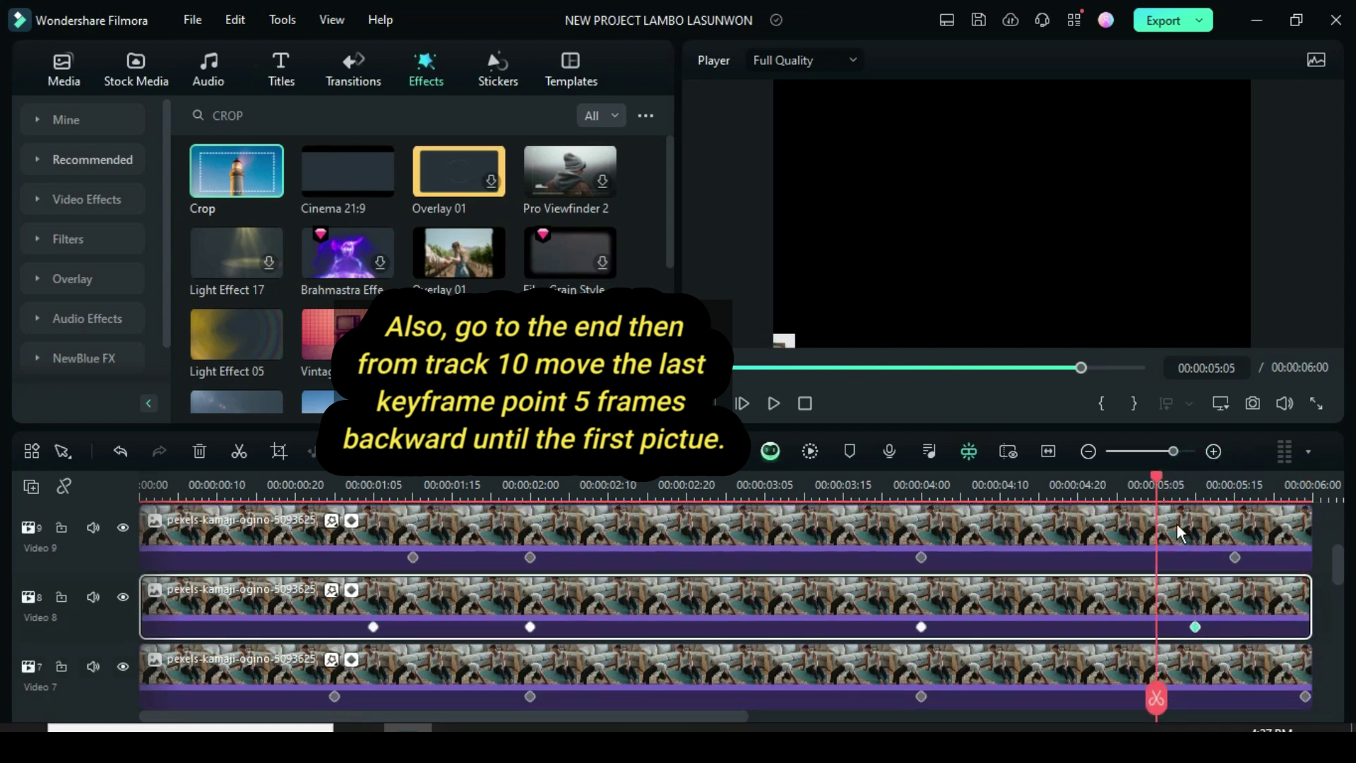
pyautogui.scroll(-1, 1194, 565)
pyautogui.click(1193, 639)
pyautogui.moveTo(1305, 647); pyautogui.dragTo(1156, 647)
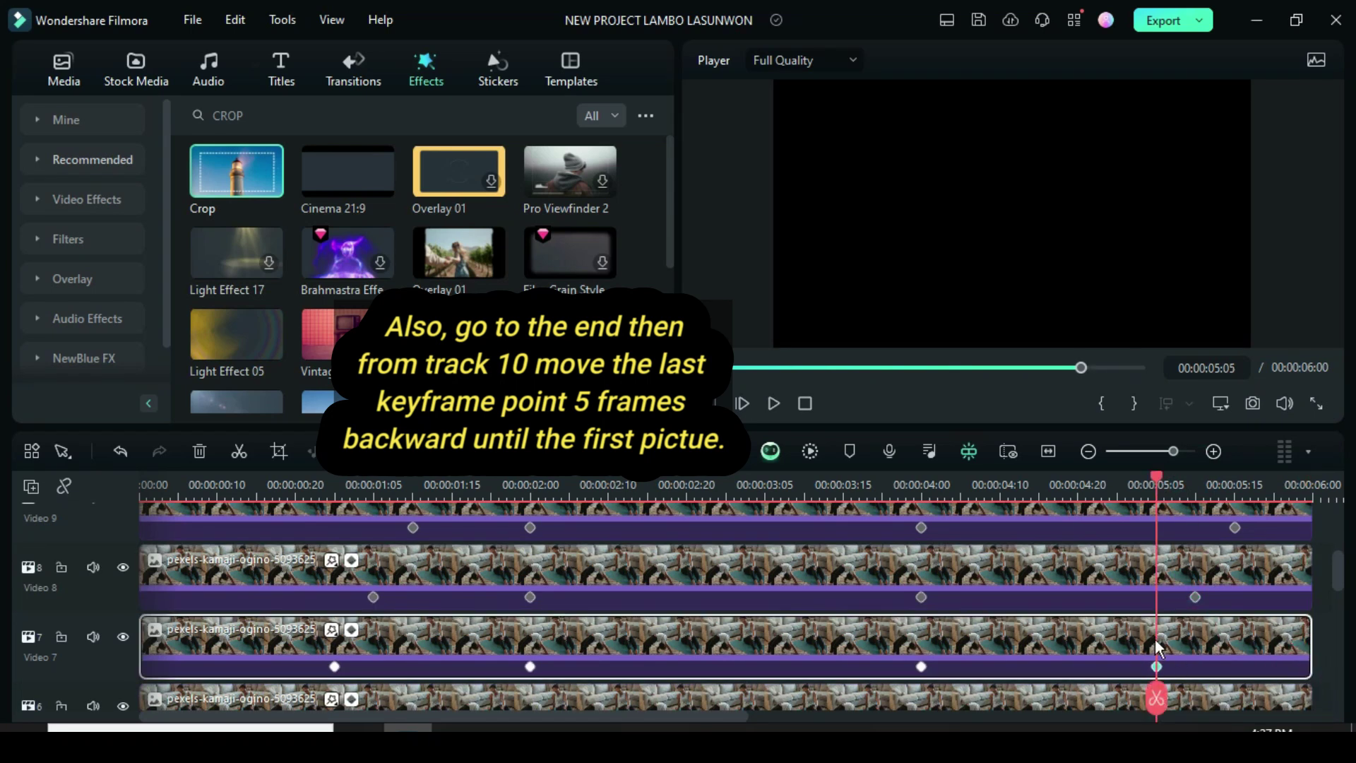
# Step: Step the playhead back five frames and move the Video 6 clip's last keyframe to 00:00:05:00
pyautogui.scroll(-1, 1187, 639)
pyautogui.press('Left')
pyautogui.press('Left')
pyautogui.press('Left')
pyautogui.press('Left')
pyautogui.press('Left')
pyautogui.click(1192, 633)
pyautogui.moveTo(1305, 646); pyautogui.dragTo(1117, 646)
# Step: Move the last keyframe of the Video 5 clip back to 00:00:04:20 and that of the Video 4 clip to 00:00:04:15
pyautogui.scroll(-1, 1138, 638)
pyautogui.moveTo(1304, 626); pyautogui.dragTo(1078, 626)
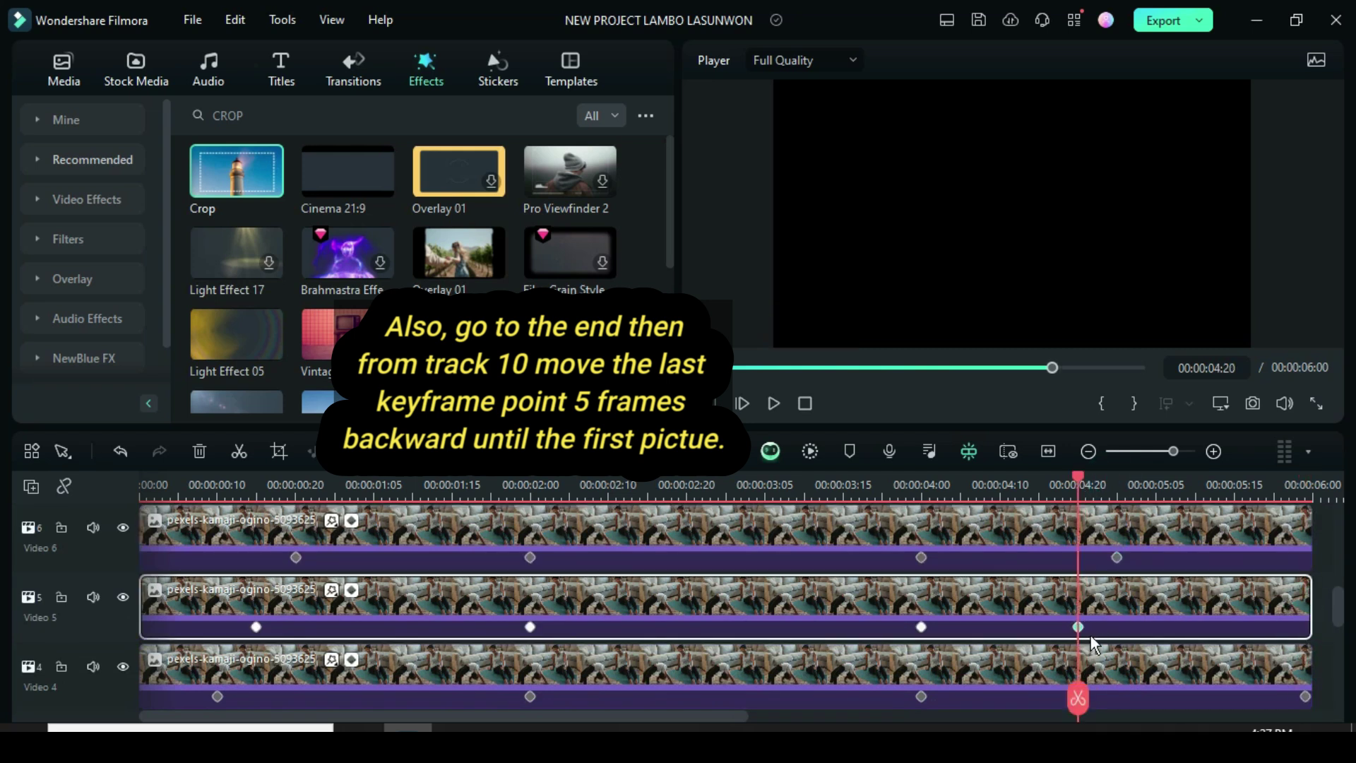
pyautogui.scroll(-1, 1124, 635)
pyautogui.click(1042, 489)
pyautogui.click(1087, 604)
pyautogui.click(1303, 636)
pyautogui.moveTo(1304, 636); pyautogui.dragTo(1040, 636)
# Step: Move the last keyframe of the Video 3 clip back to 00:00:04:10, five frames before the one on Video 4
pyautogui.scroll(-1, 1060, 628)
pyautogui.click(1052, 627)
pyautogui.click(1302, 647)
pyautogui.click(999, 646)
# Step: Move the last keyframe of the Video 2 clip back to 00:00:04:05, five frames before the one on Video 3
pyautogui.scroll(-1, 1015, 643)
pyautogui.click(1017, 613)
pyautogui.press('Left')
pyautogui.press('Left')
pyautogui.press('Left')
pyautogui.press('Left')
pyautogui.press('Left')
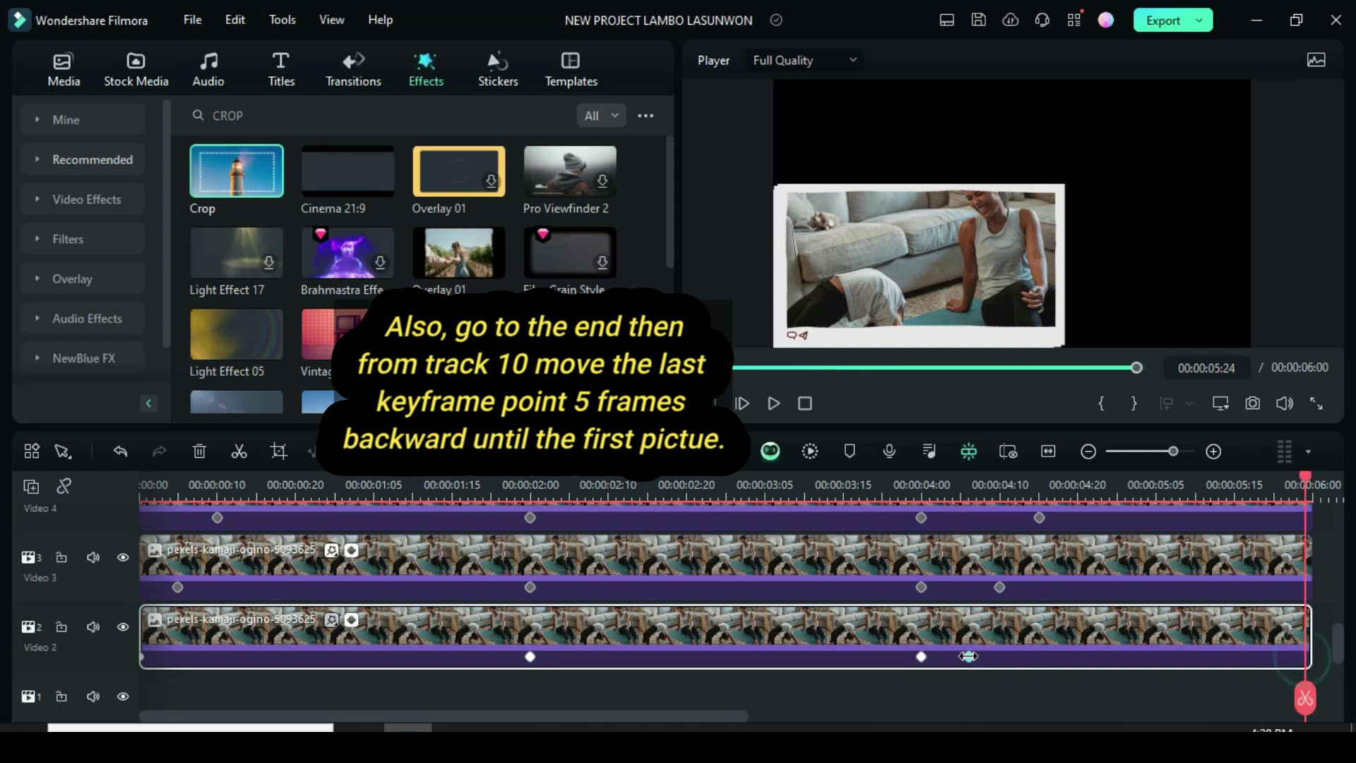
pyautogui.moveTo(1305, 657); pyautogui.dragTo(962, 657)
# Step: Return the playhead to the start and open the settings of the photo clip on Video 2
pyautogui.scroll(-1, 992, 635)
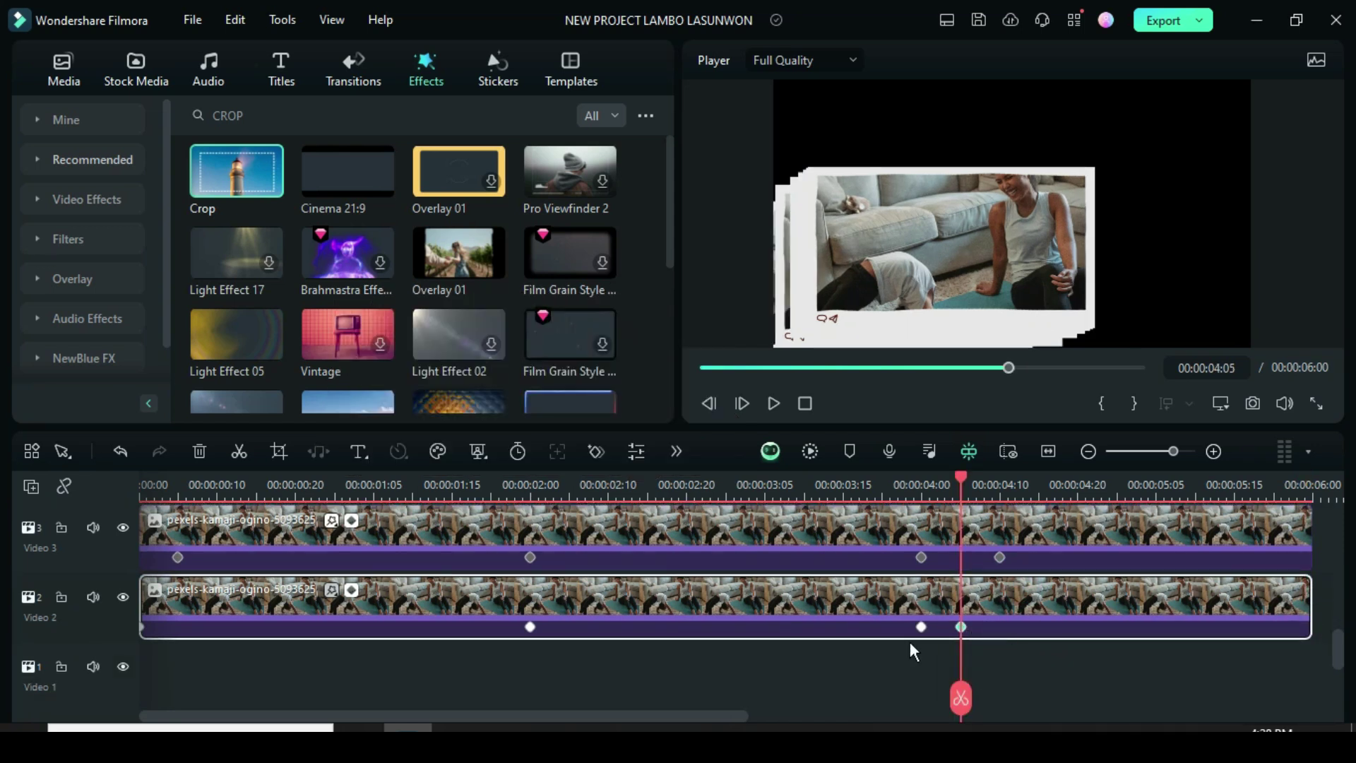
pyautogui.scroll(-5, 1111, 487)
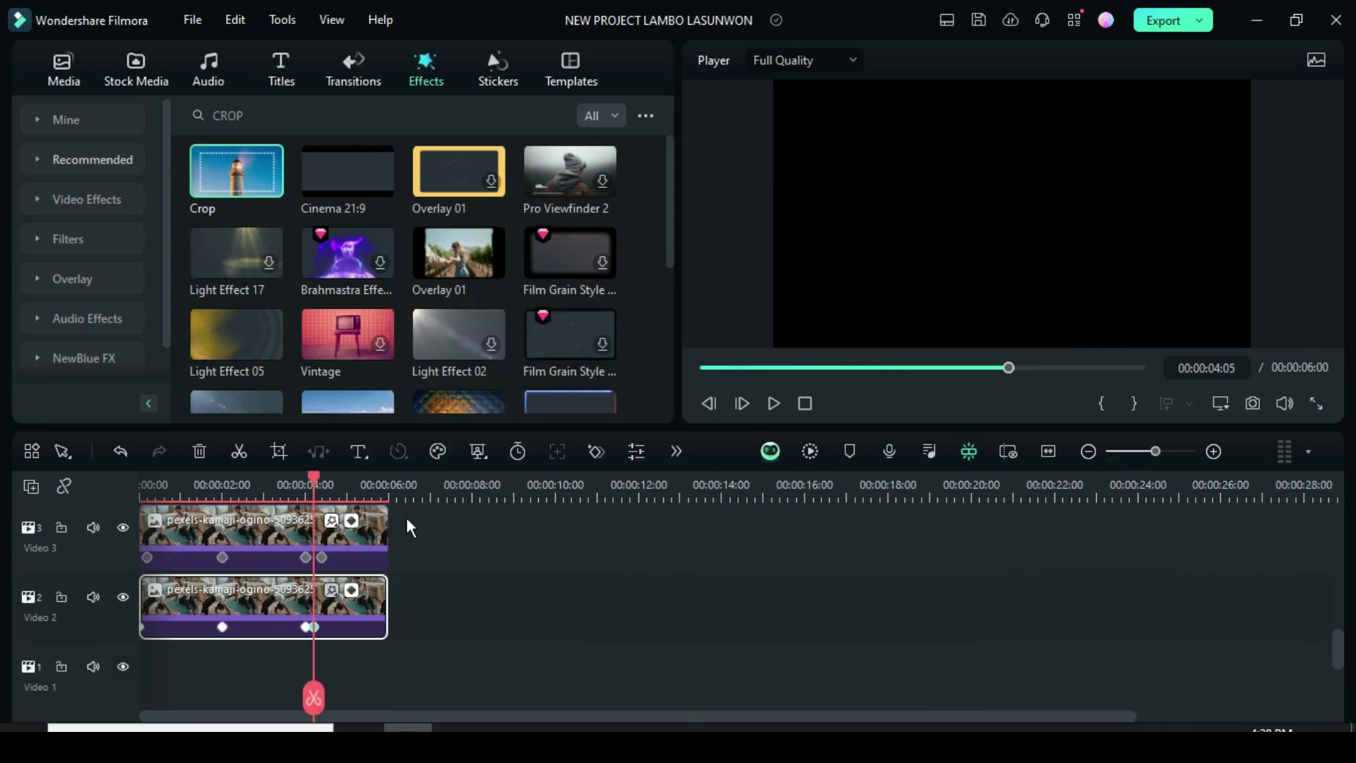
pyautogui.click(704, 369)
pyautogui.scroll(6, 448, 558)
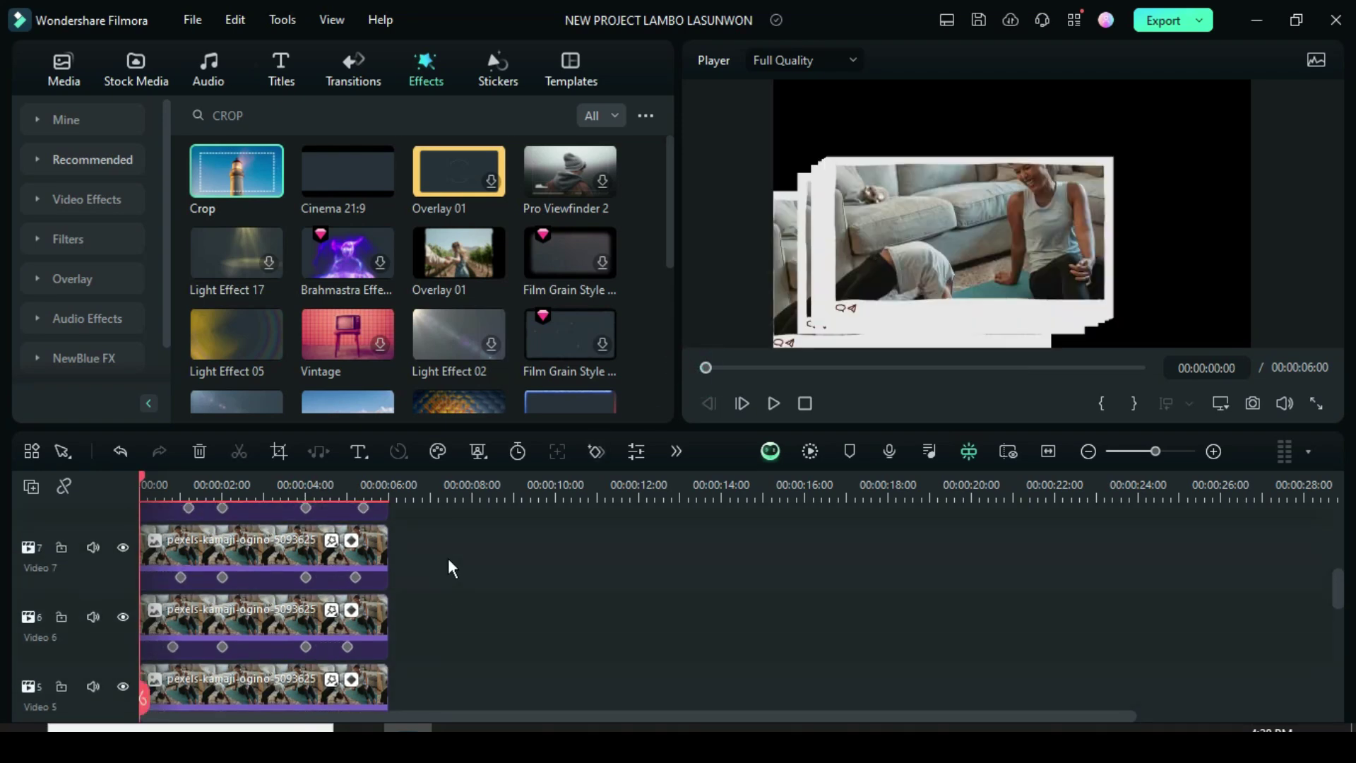
pyautogui.scroll(-3, 448, 558)
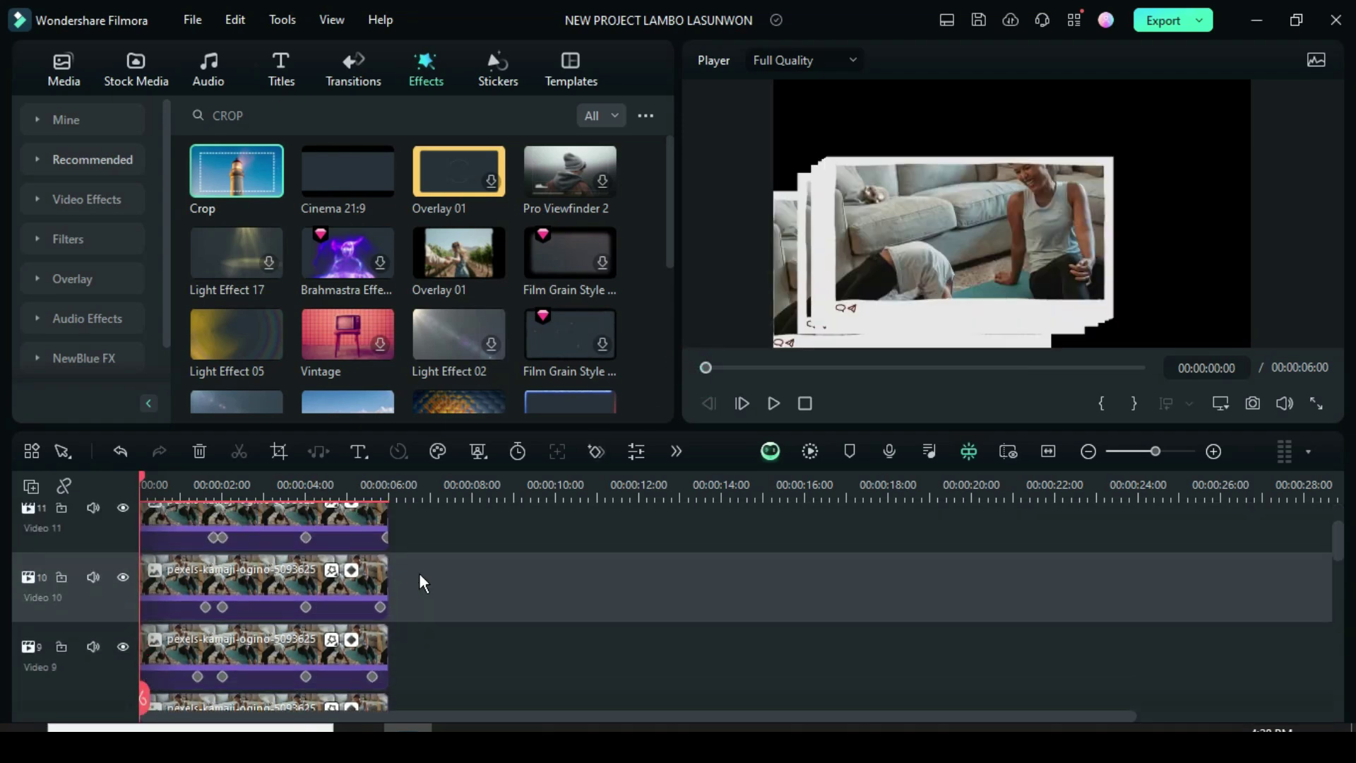
pyautogui.scroll(-4, 420, 583)
pyautogui.scroll(3, 346, 498)
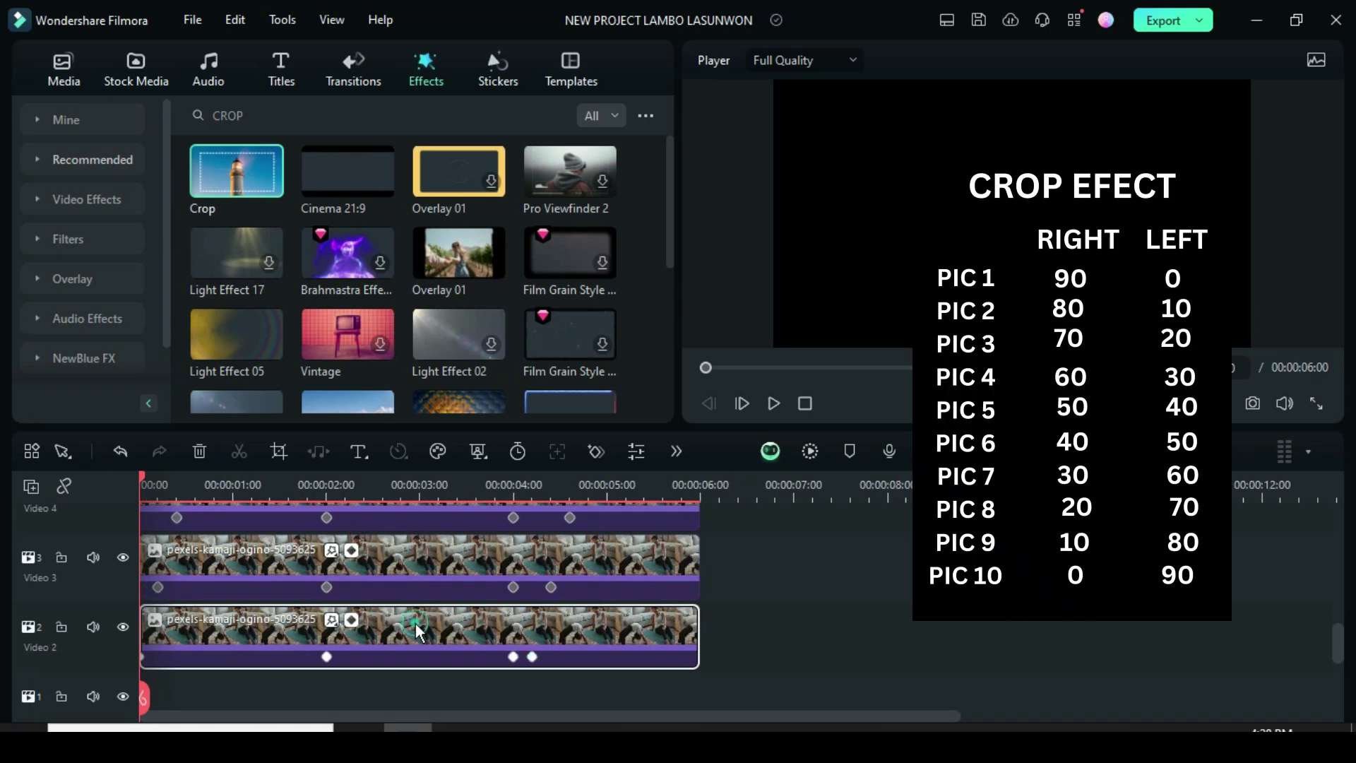
pyautogui.doubleClick(415, 623)
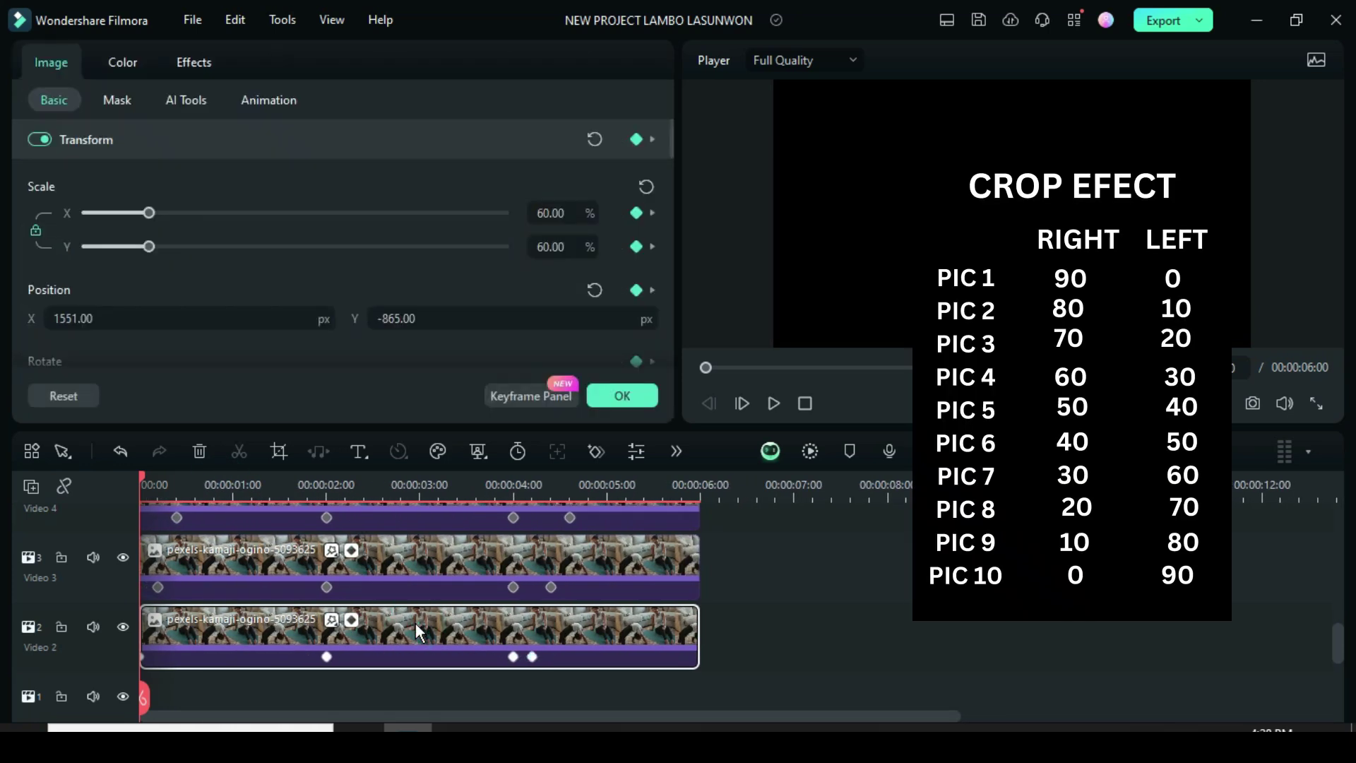
# Step: Set the Crop effect of the Video 2 clip to Right 90 and Left 0
pyautogui.click(192, 62)
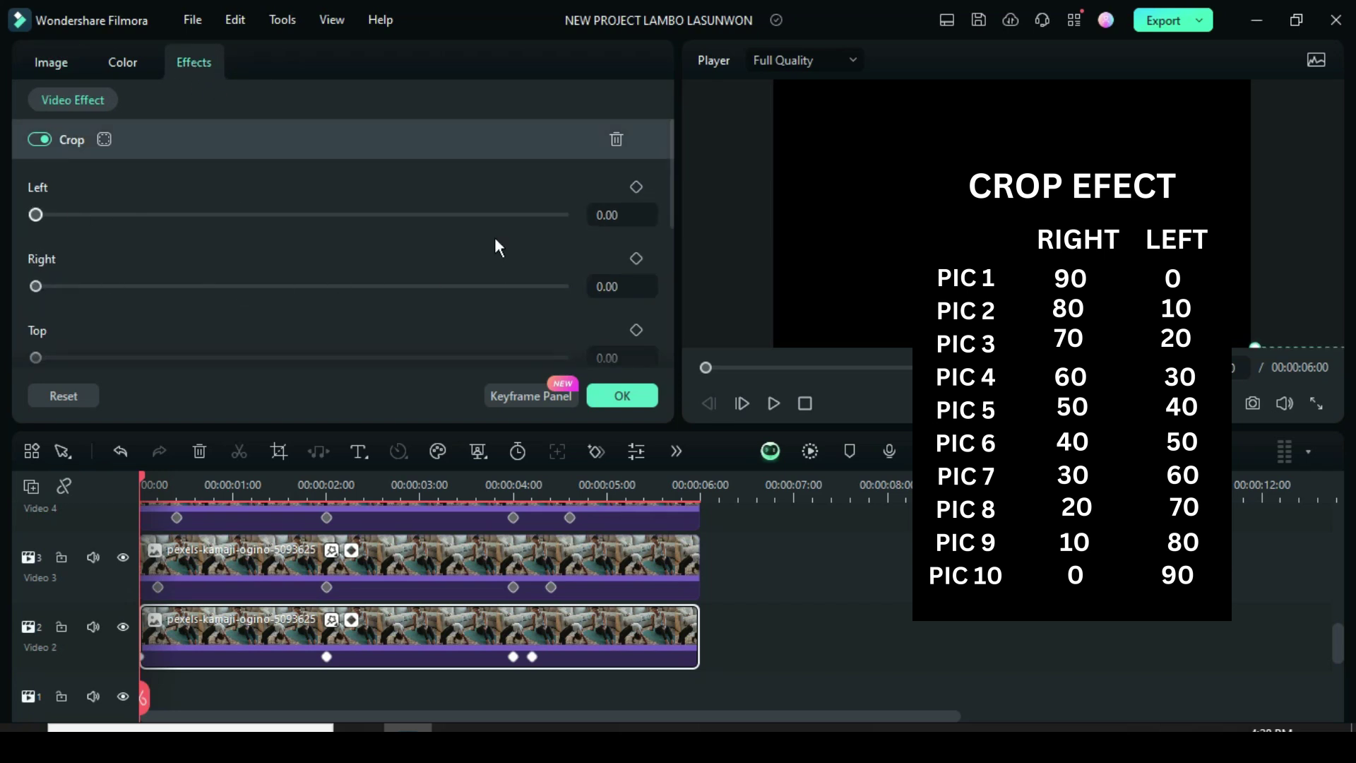
pyautogui.write('90')
pyautogui.click(548, 252)
pyautogui.click(621, 216)
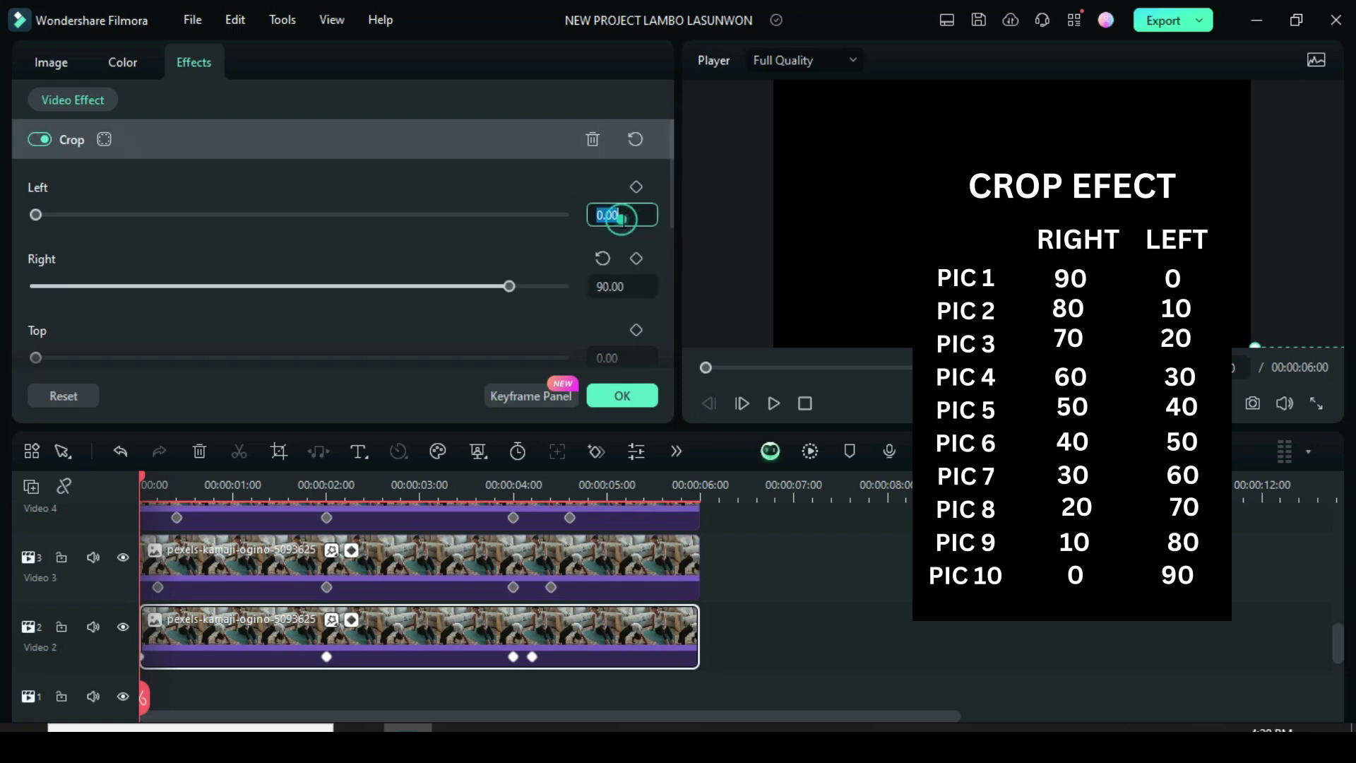
pyautogui.write('0')
pyautogui.click(551, 195)
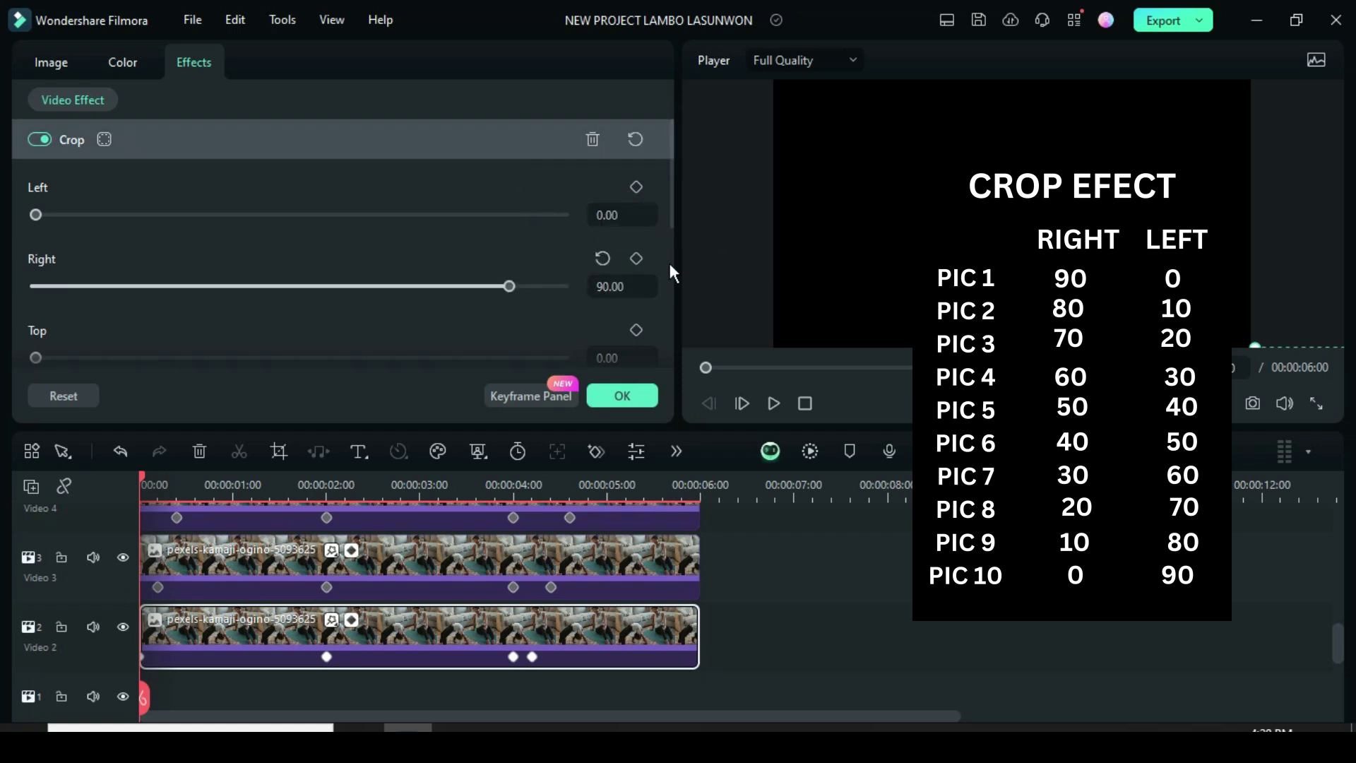
# Step: Set the Crop effect of the Video 3 clip to Right 80 and Left 10
pyautogui.click(408, 553)
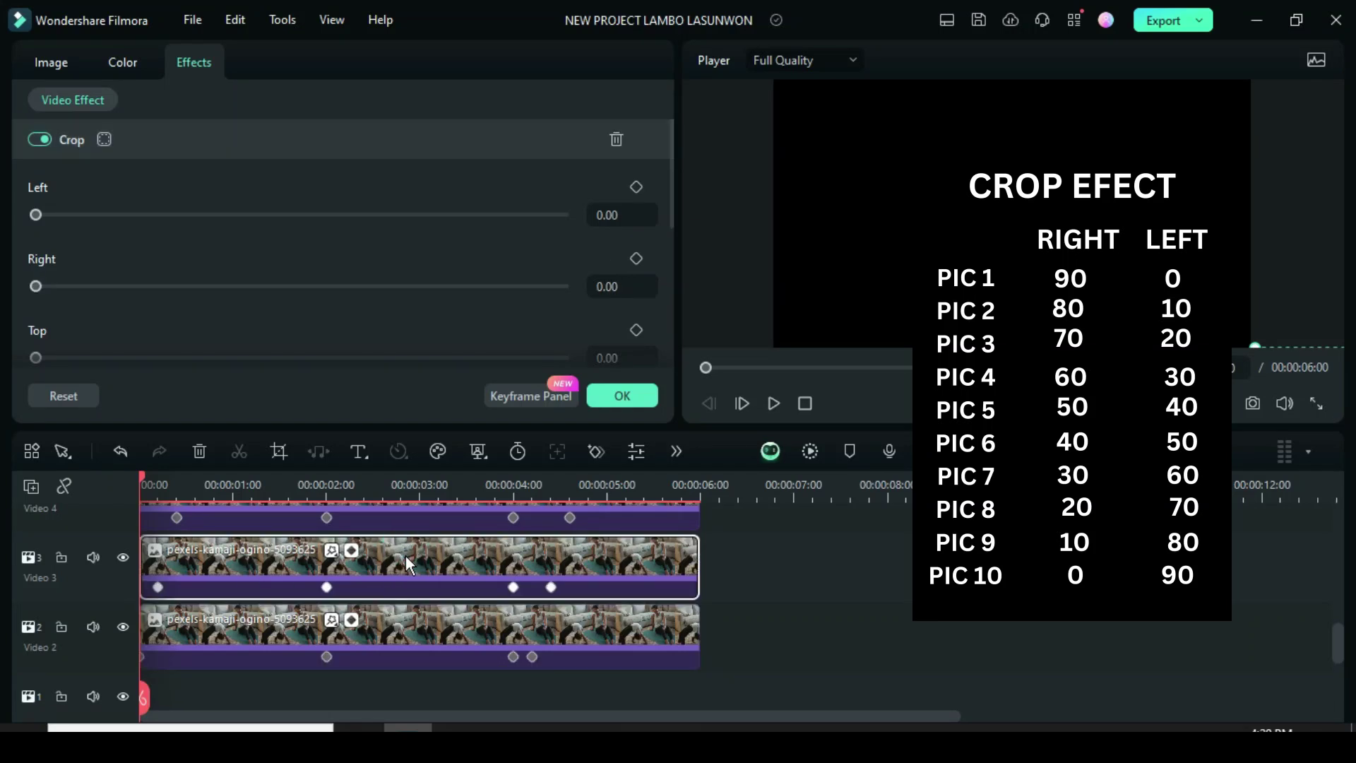
pyautogui.click(612, 288)
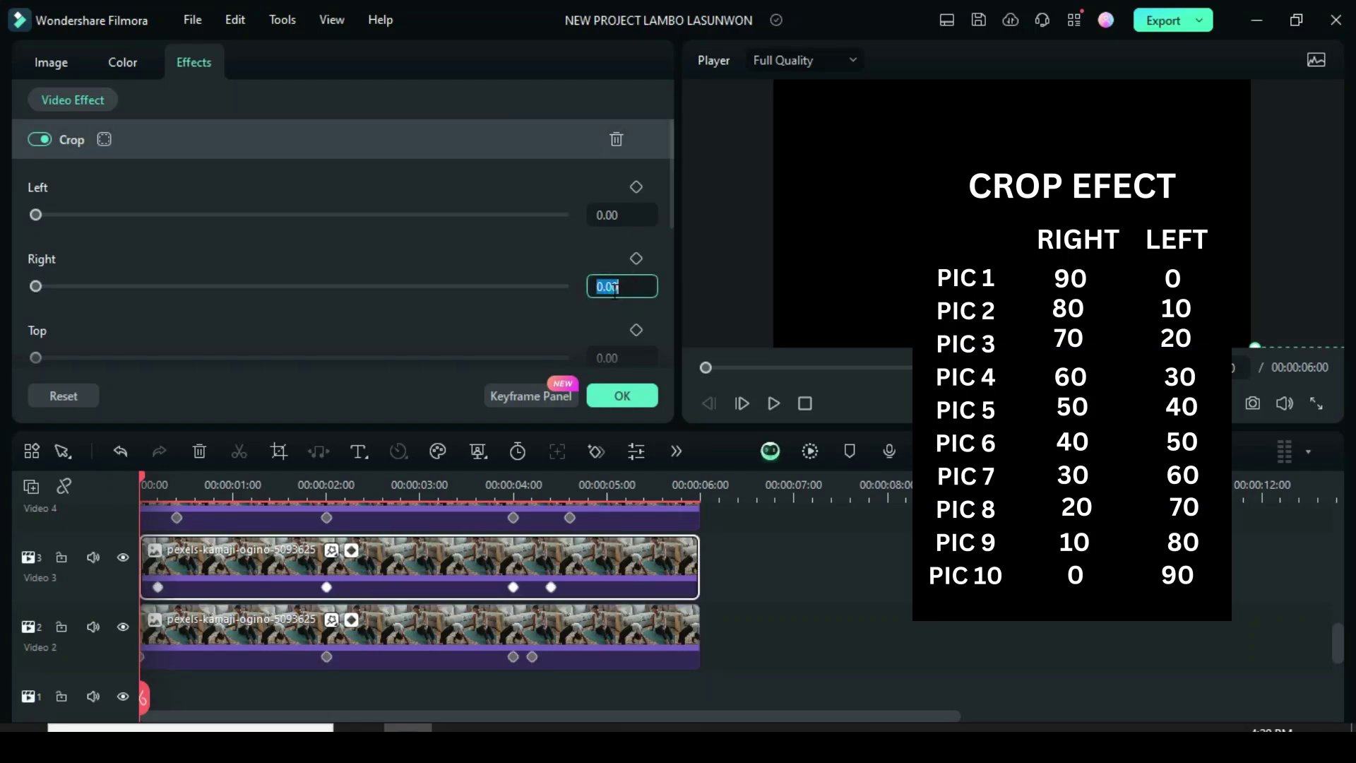
pyautogui.click(565, 256)
pyautogui.click(607, 214)
pyautogui.write('10')
pyautogui.click(542, 195)
# Step: Set the Crop effect of the Video 4 clip to Right 70 and Left 20
pyautogui.scroll(1, 299, 547)
pyautogui.scroll(1, 299, 547)
pyautogui.click(281, 548)
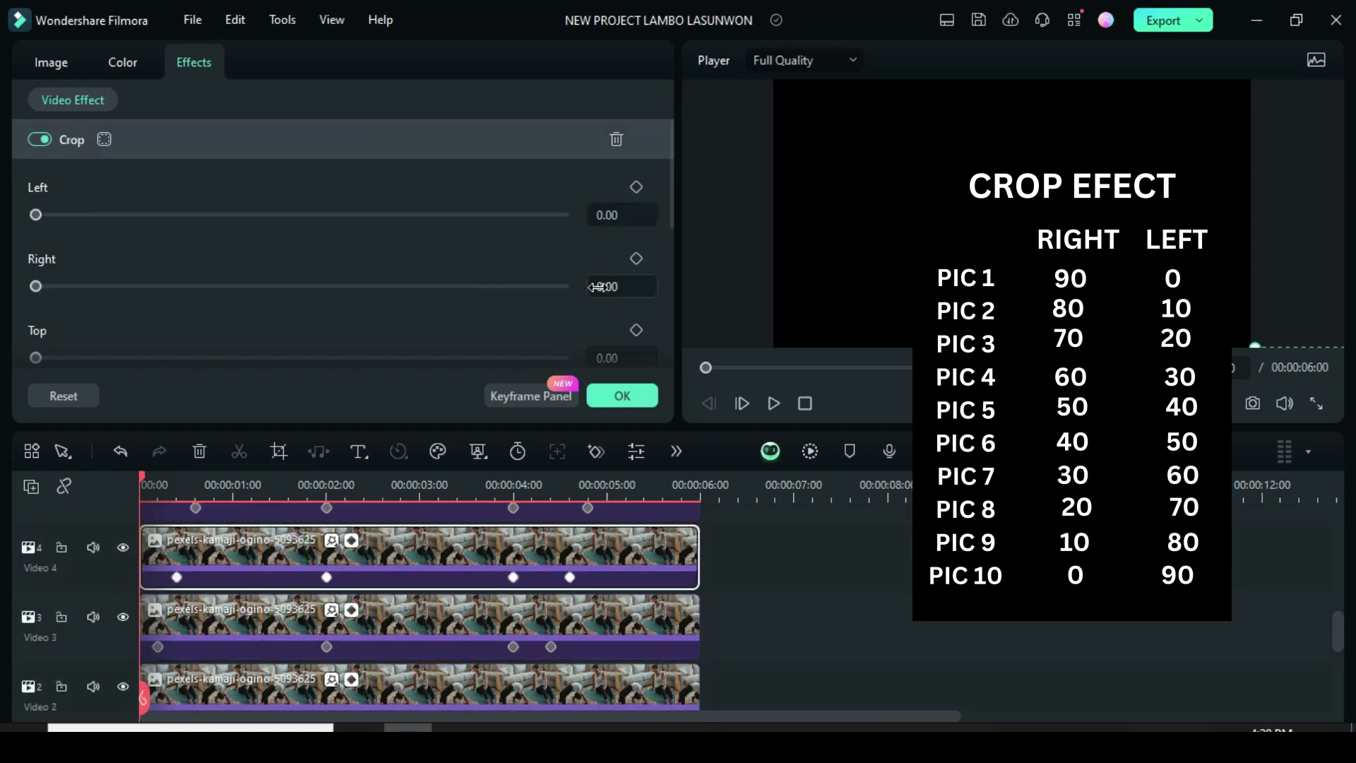
pyautogui.write('70')
pyautogui.click(565, 247)
pyautogui.click(621, 213)
pyautogui.write('20')
pyautogui.click(503, 187)
# Step: Set the Crop effect of the Video 5 clip to Right 60 and Left 30
pyautogui.scroll(1, 271, 587)
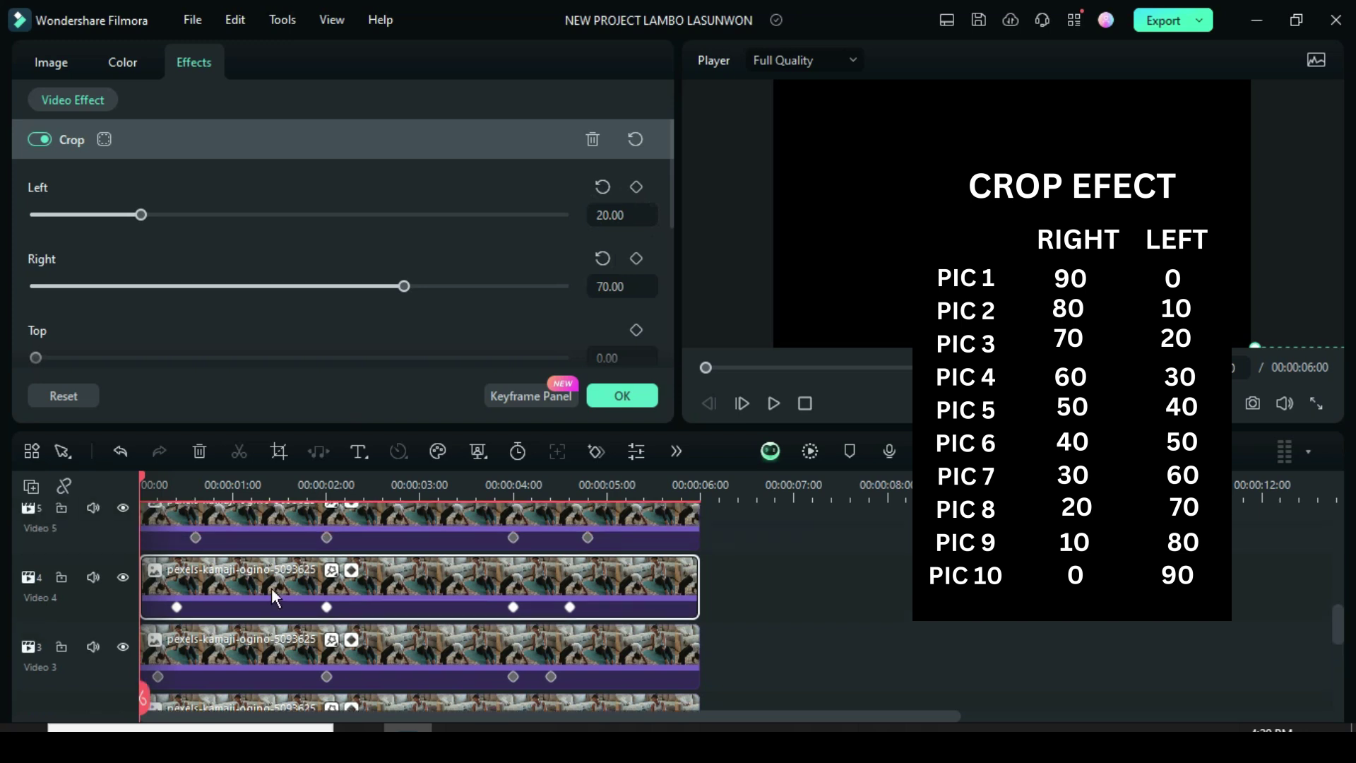
pyautogui.click(288, 544)
pyautogui.click(614, 286)
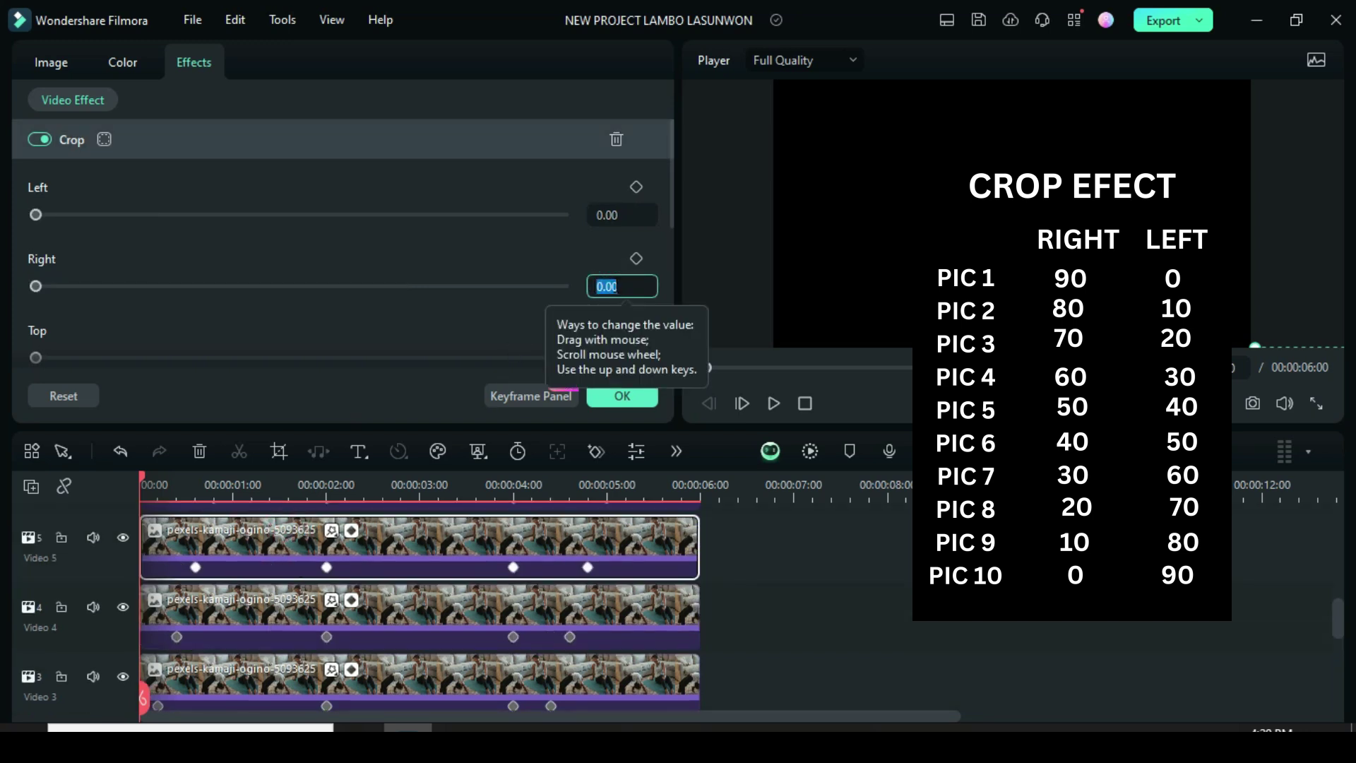
pyautogui.write('40')
pyautogui.click(514, 247)
pyautogui.click(614, 215)
pyautogui.write('30')
pyautogui.click(545, 189)
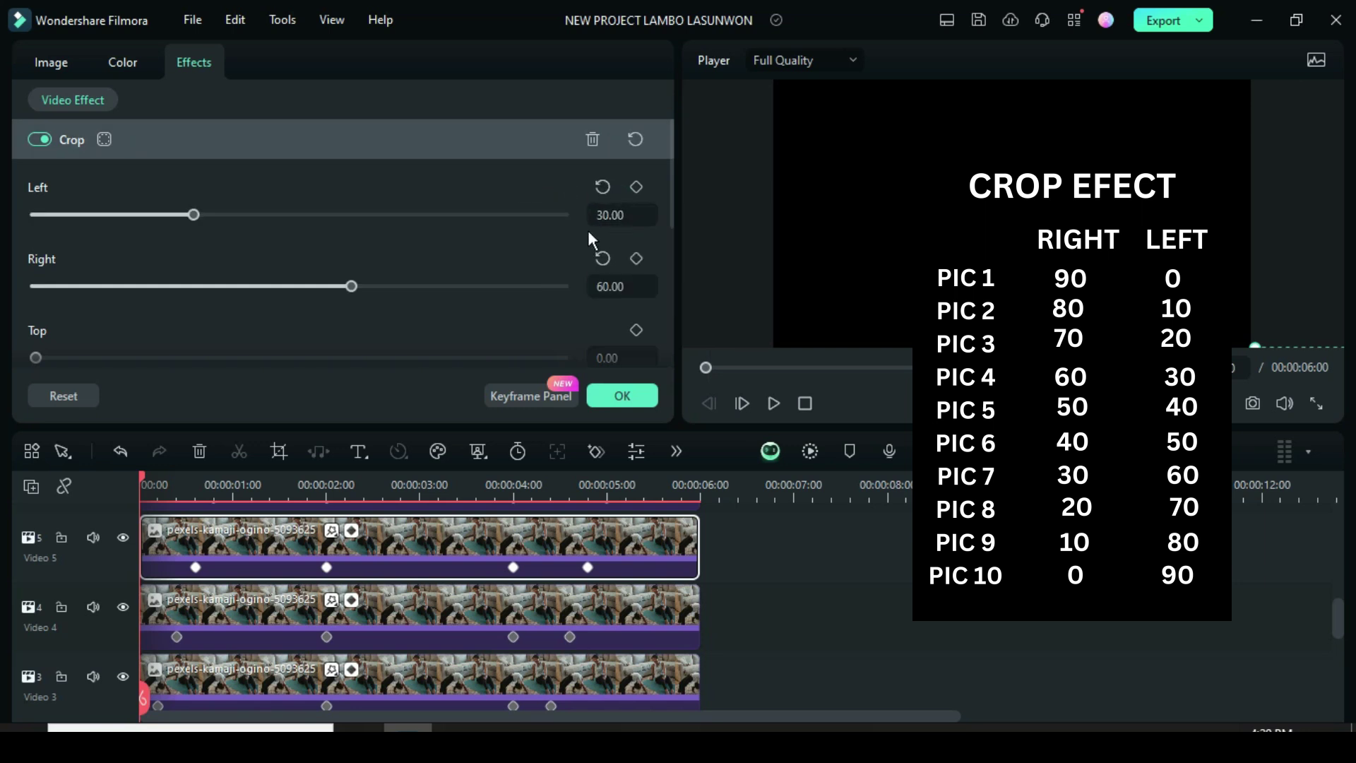
# Step: Set the Crop effect of the Video 6 clip to Right 50 and Left 40
pyautogui.scroll(2, 346, 553)
pyautogui.click(380, 534)
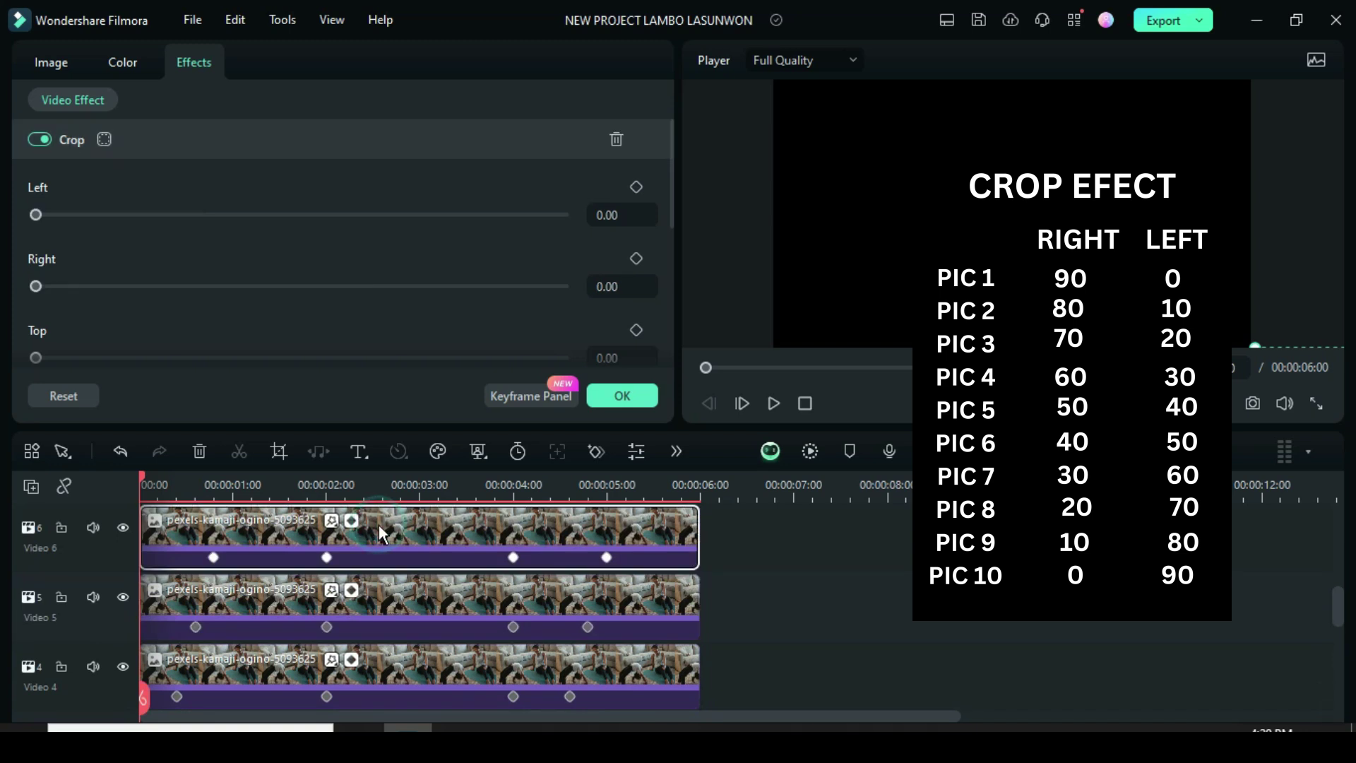
pyautogui.click(615, 286)
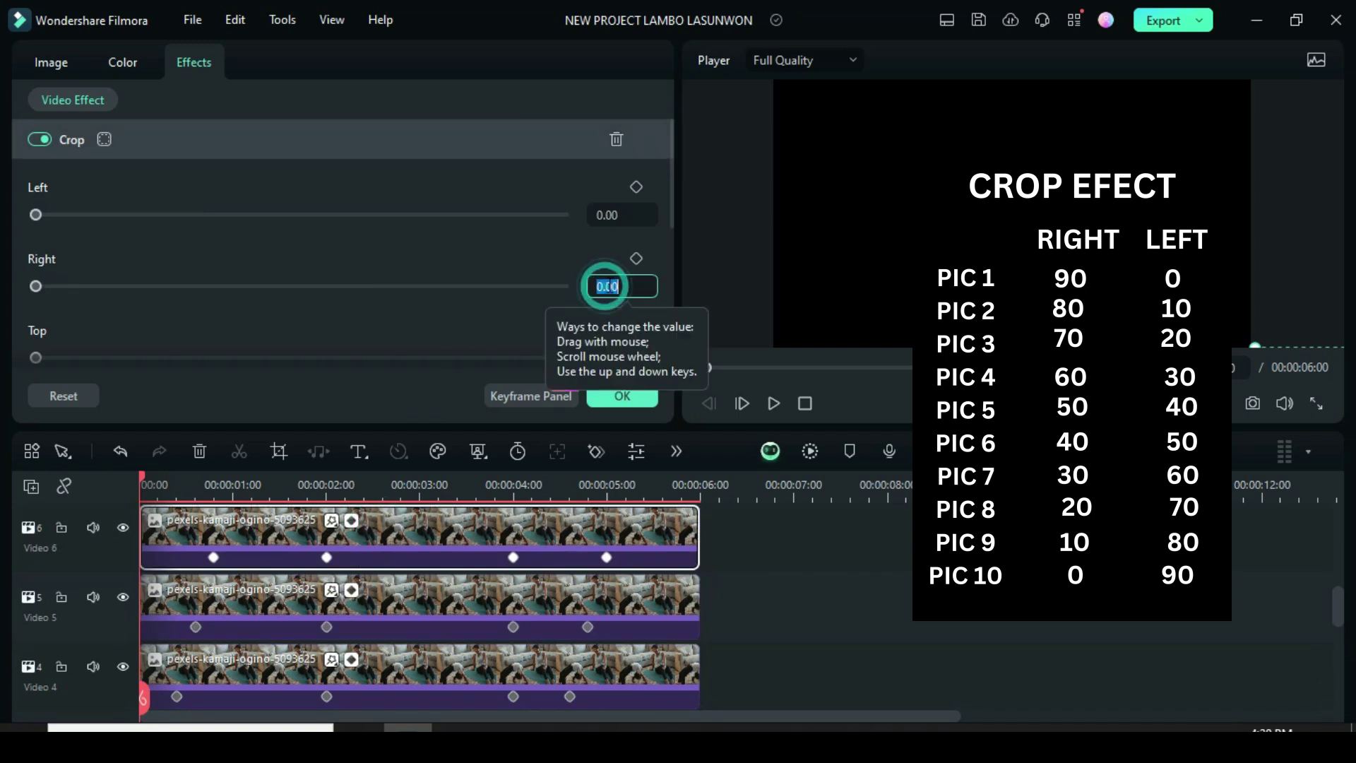
pyautogui.write('50')
pyautogui.click(607, 215)
pyautogui.write('40')
pyautogui.click(531, 196)
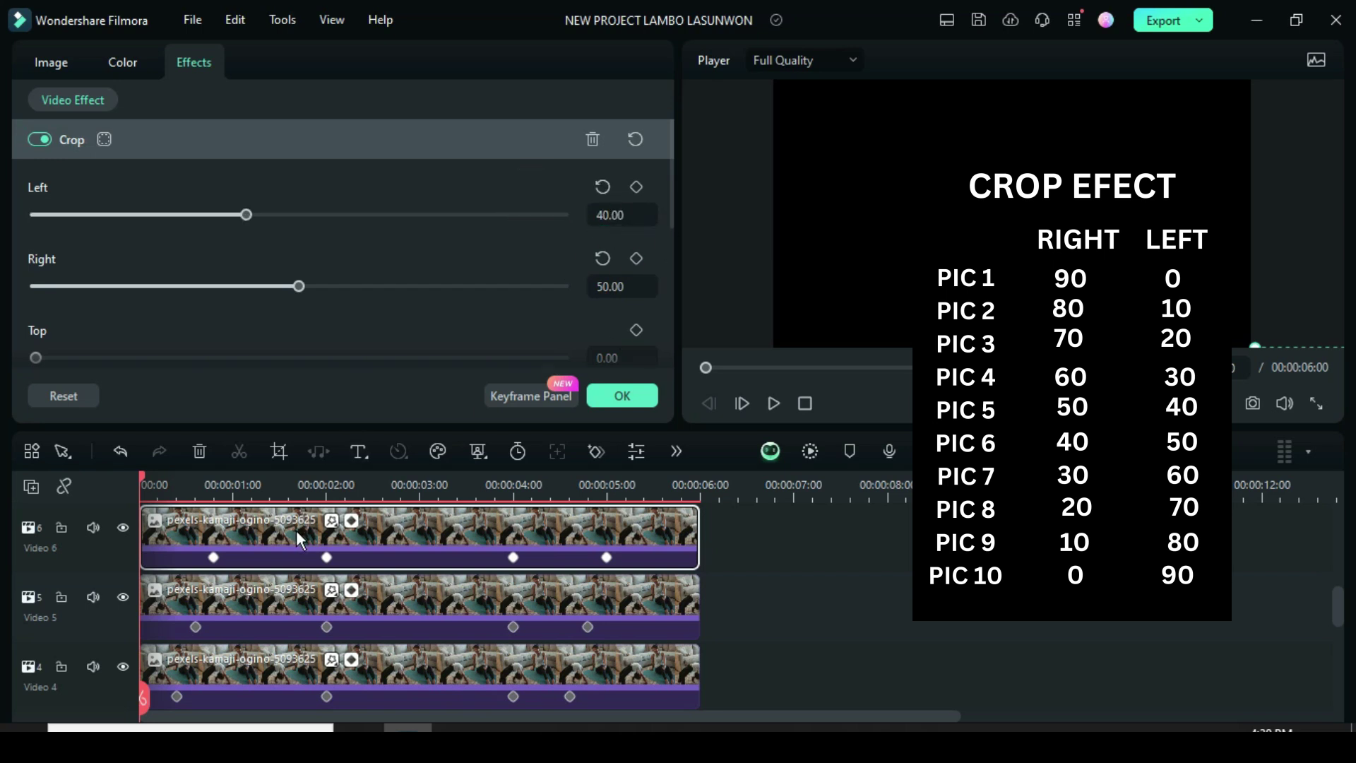
# Step: Set the Crop effect of the Video 7 clip to Right 40 and Left 50
pyautogui.scroll(1, 296, 530)
pyautogui.scroll(1, 281, 539)
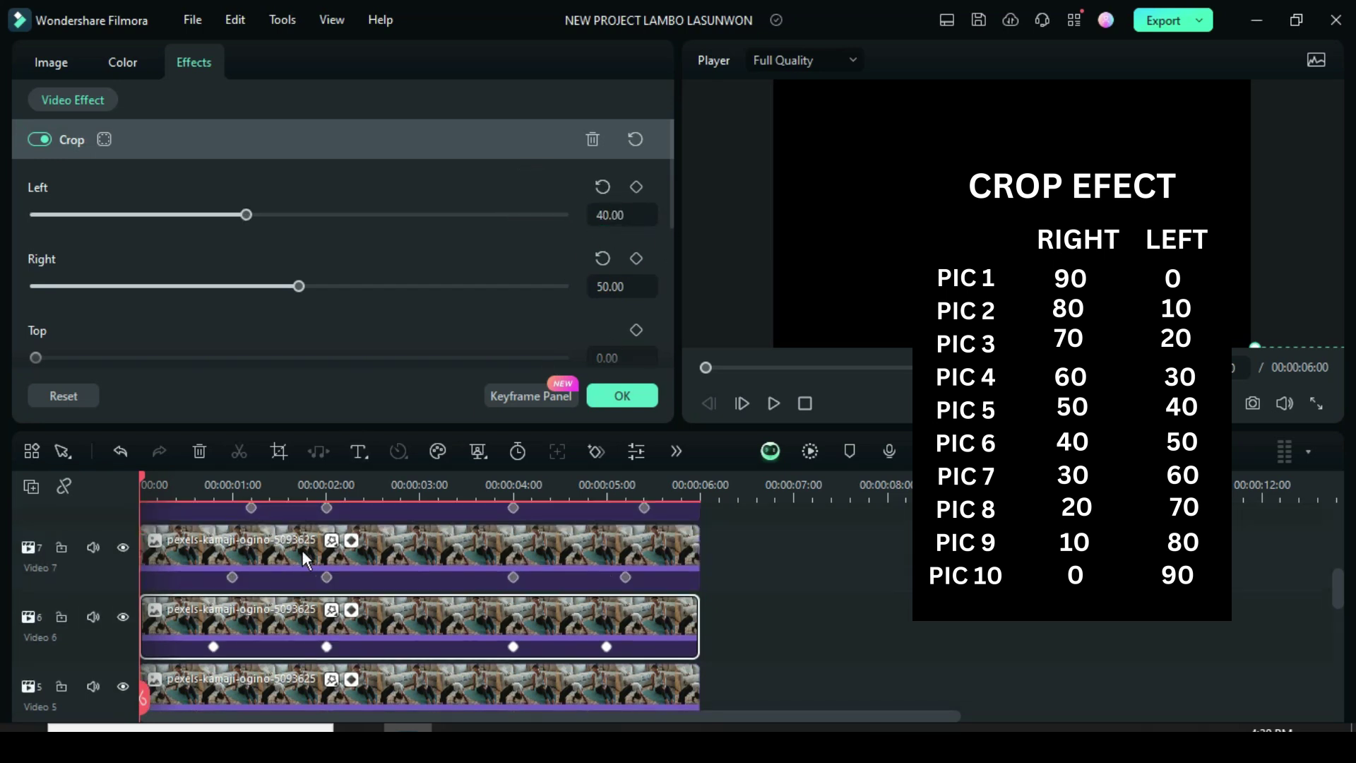
pyautogui.click(297, 551)
pyautogui.click(615, 286)
pyautogui.write('40')
pyautogui.click(512, 260)
pyautogui.click(621, 216)
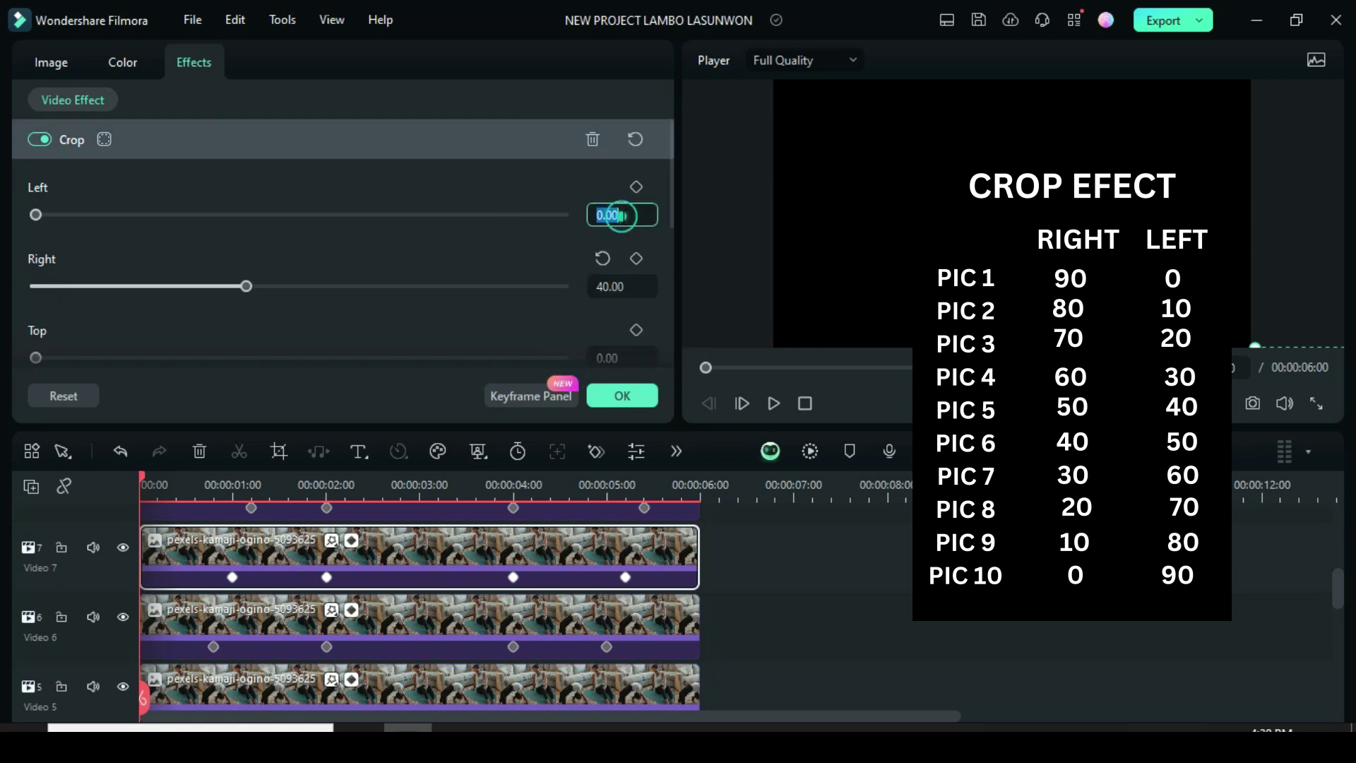
pyautogui.write('50')
pyautogui.click(531, 192)
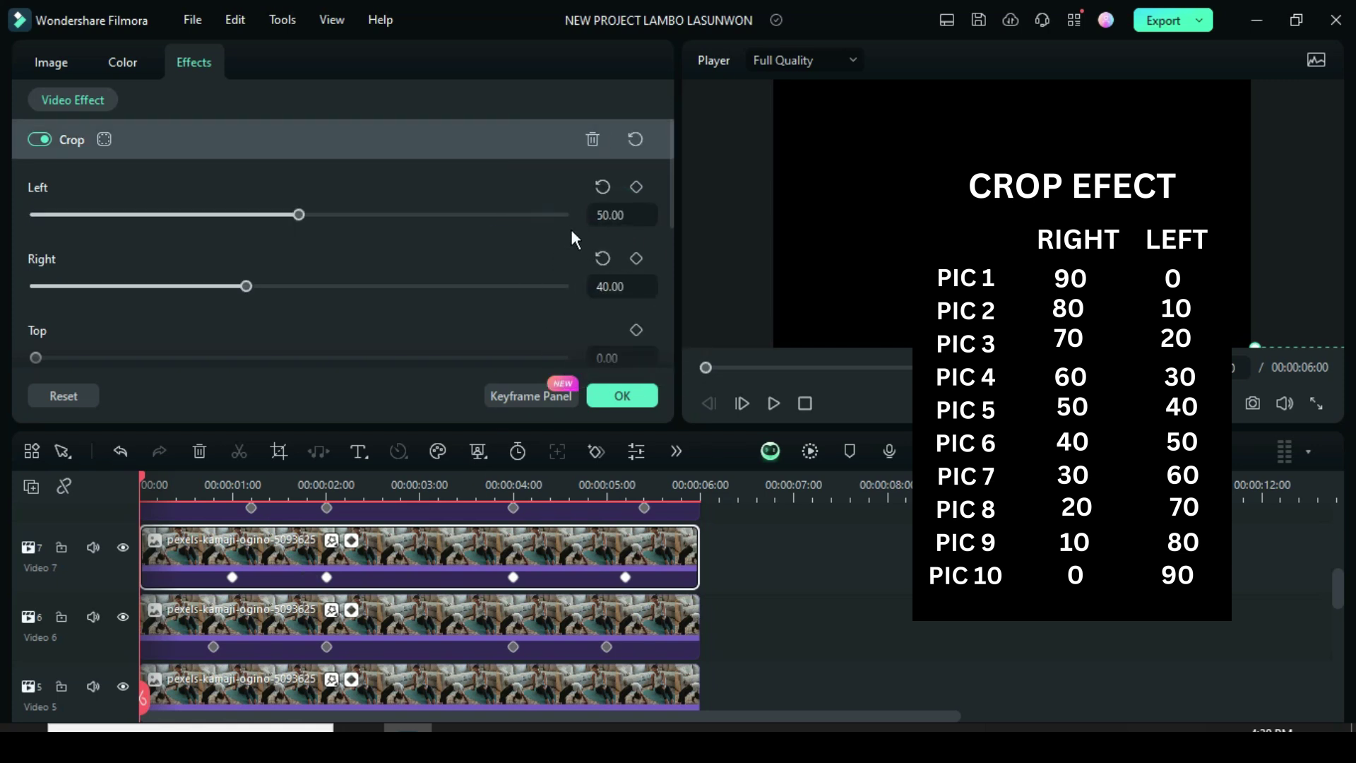
# Step: Check the crop values entered for the clips on Video 6 and Video 7
pyautogui.scroll(1, 297, 556)
pyautogui.click(375, 544)
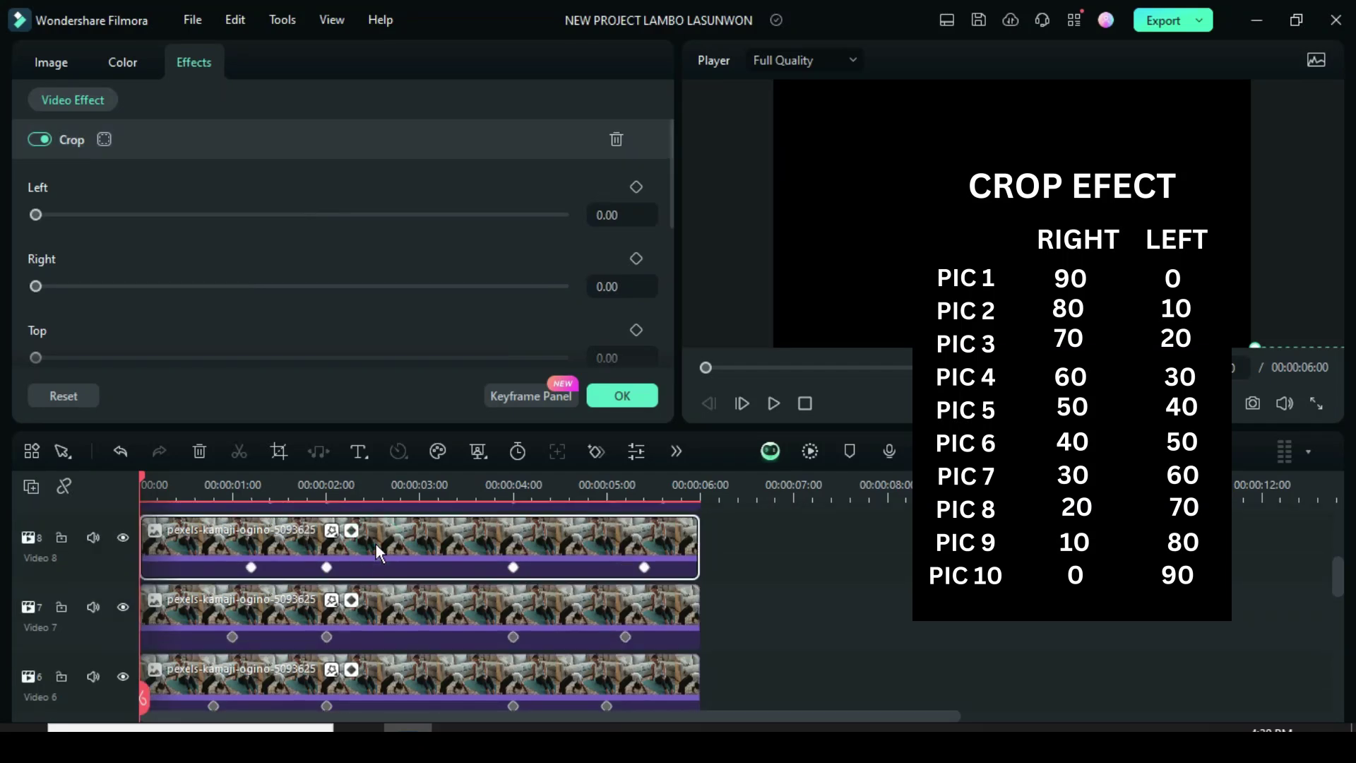
pyautogui.scroll(-1, 375, 544)
pyautogui.click(371, 599)
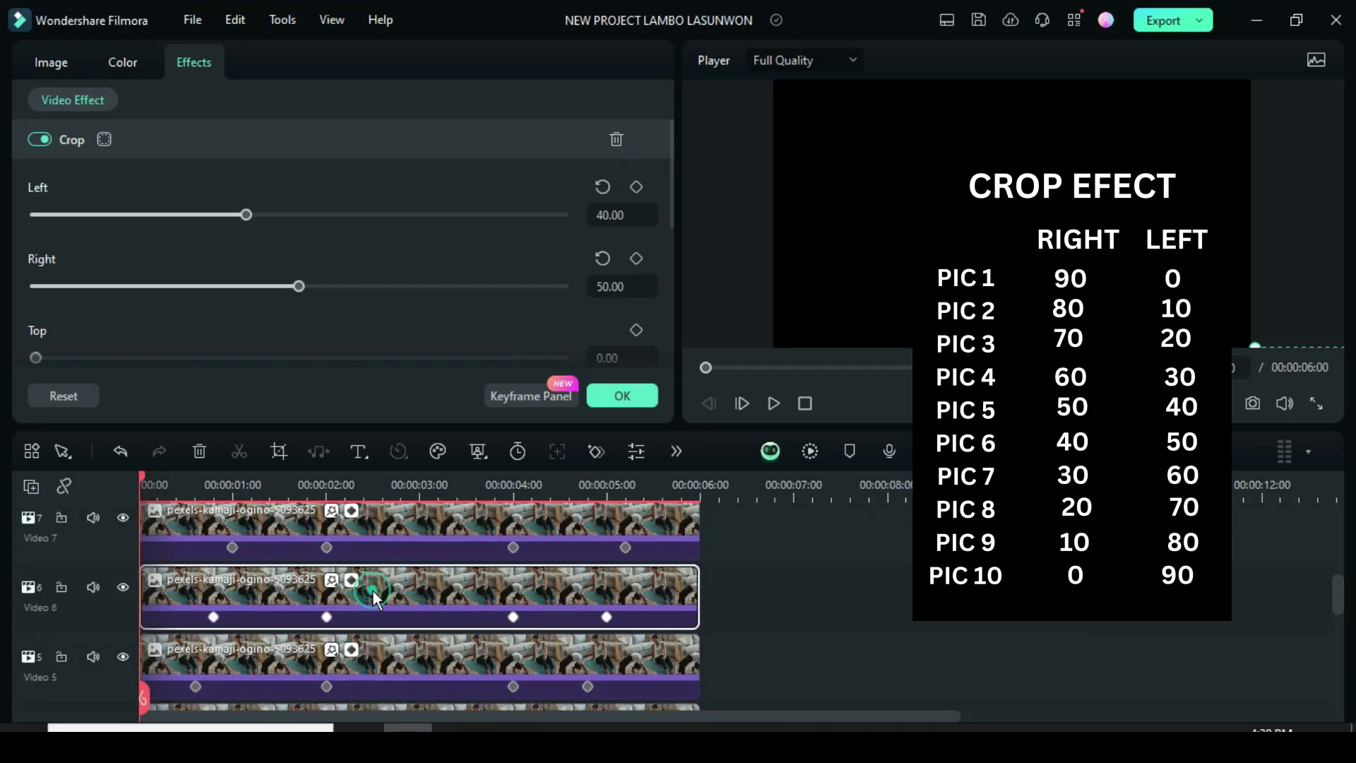
pyautogui.click(371, 560)
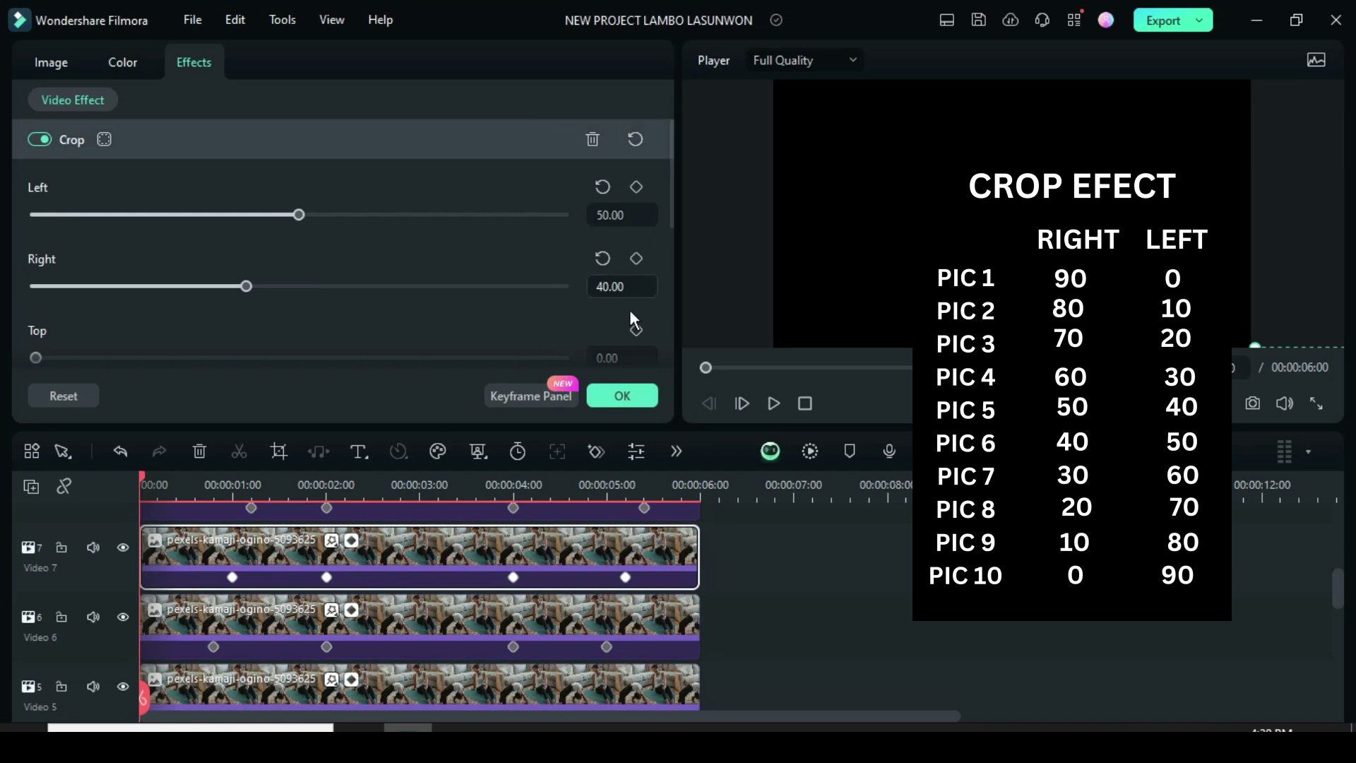
# Step: Set the Crop effect of the Video 8 clip to Right 30 and Left 60
pyautogui.scroll(1, 370, 548)
pyautogui.click(388, 540)
pyautogui.click(606, 286)
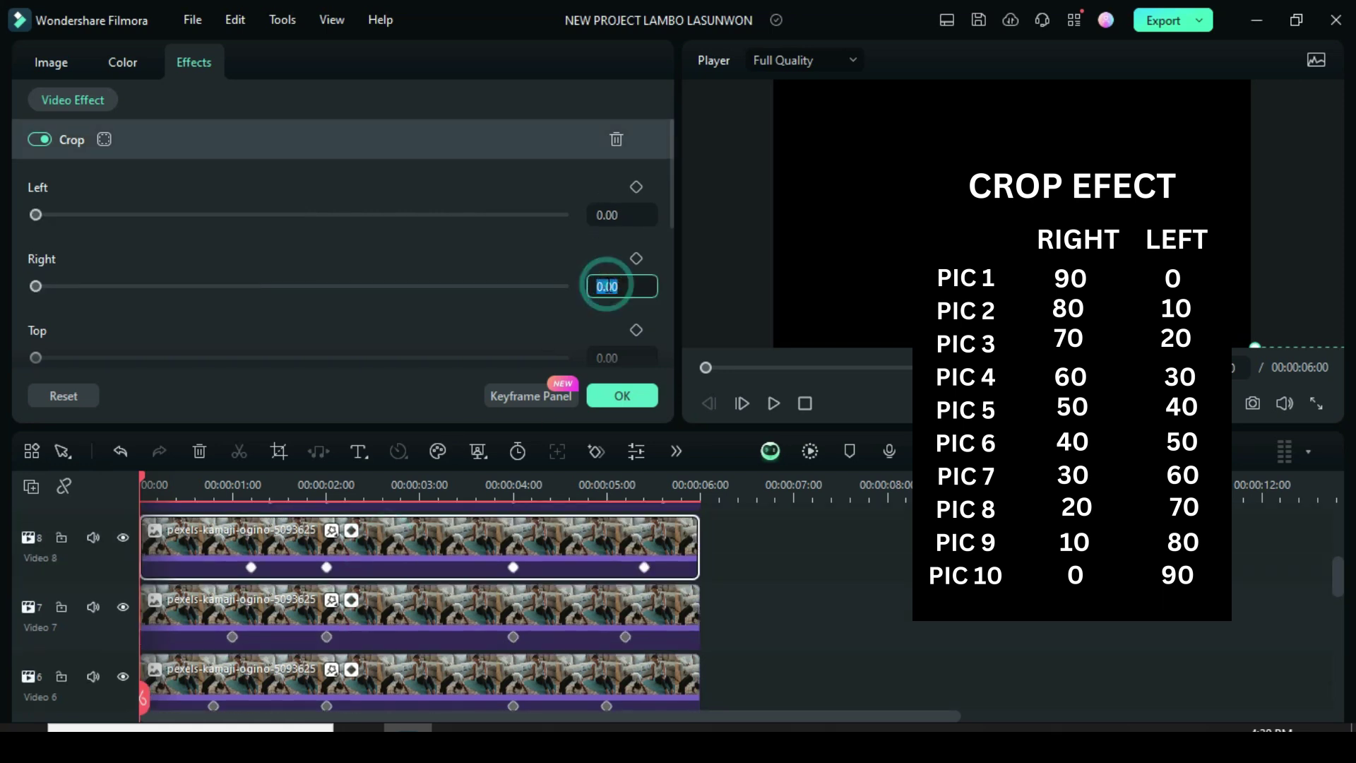
pyautogui.write('30')
pyautogui.press('Return')
pyautogui.click(594, 215)
pyautogui.write('60')
pyautogui.press('Return')
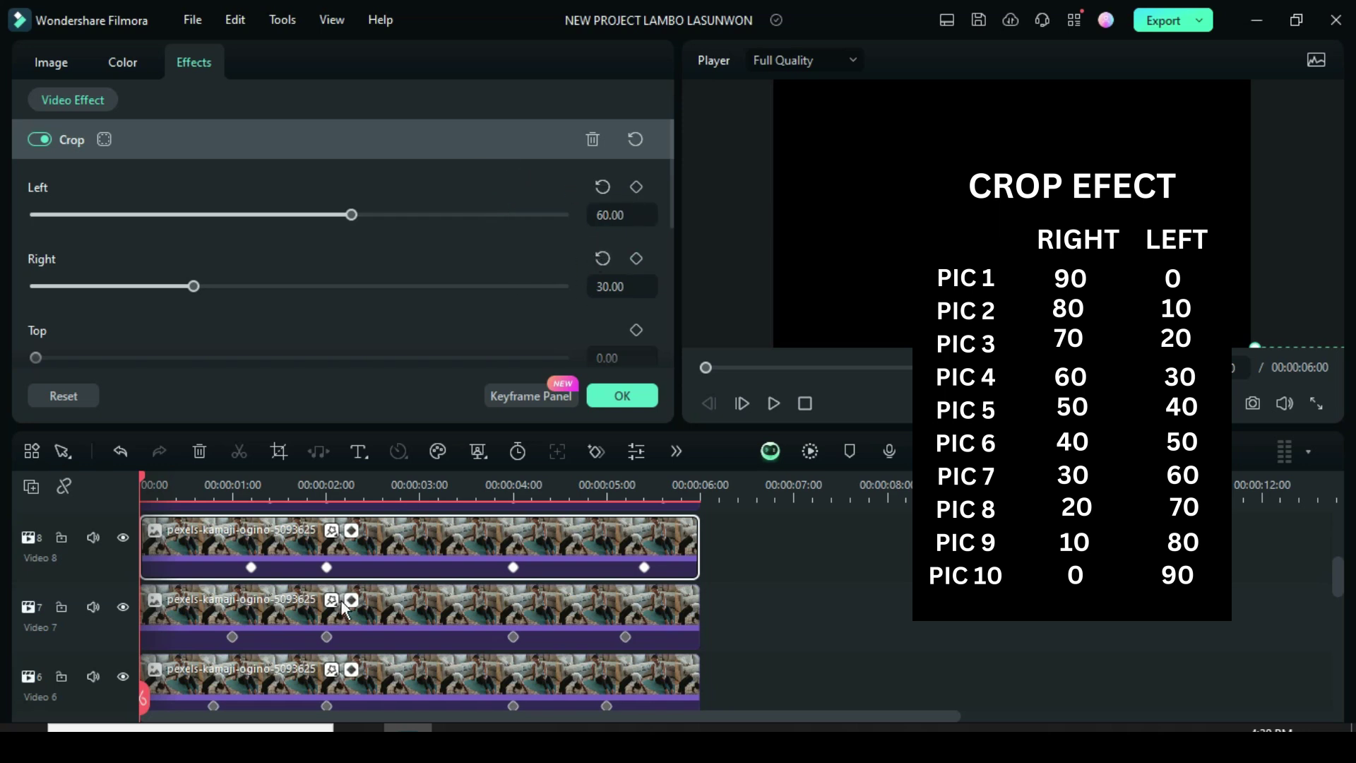
# Step: Set the Crop effect of the Video 9 clip to Right 20 and Left 70
pyautogui.scroll(1, 349, 586)
pyautogui.click(409, 532)
pyautogui.click(617, 289)
pyautogui.write('20')
pyautogui.press('Return')
pyautogui.click(614, 214)
pyautogui.write('70')
pyautogui.press('Return')
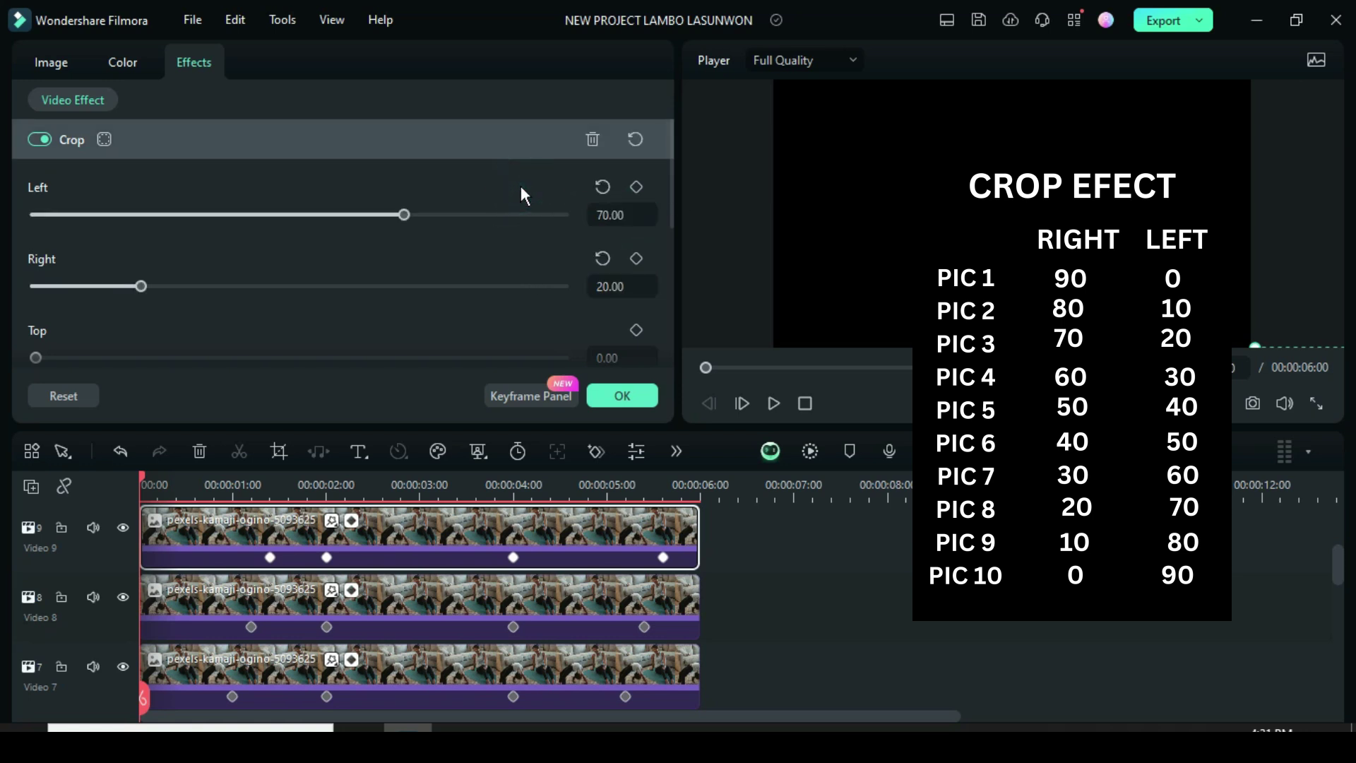
# Step: Set the Crop effect of the Video 10 clip to Right 10 and Left 80
pyautogui.scroll(1, 364, 549)
pyautogui.click(387, 542)
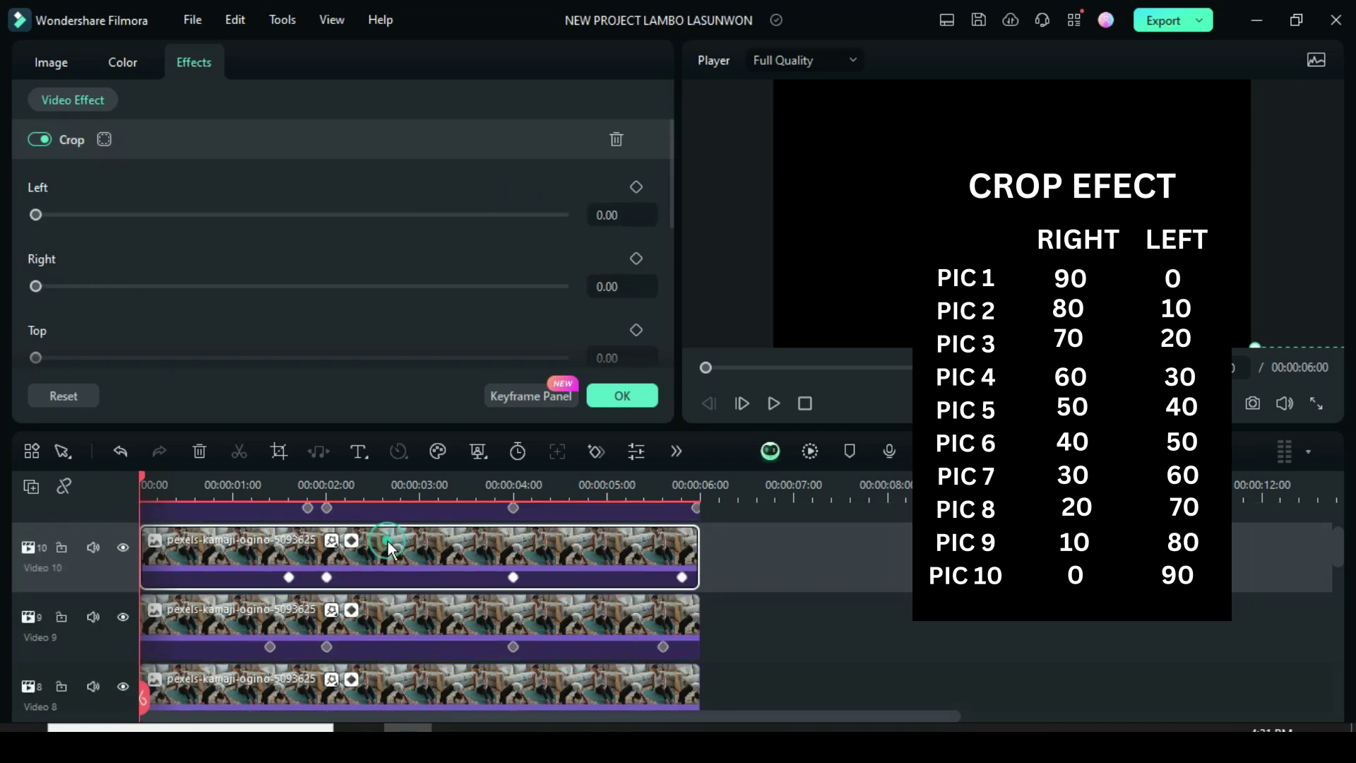
pyautogui.write('10')
pyautogui.click(515, 256)
pyautogui.click(614, 214)
pyautogui.write('80')
pyautogui.click(506, 185)
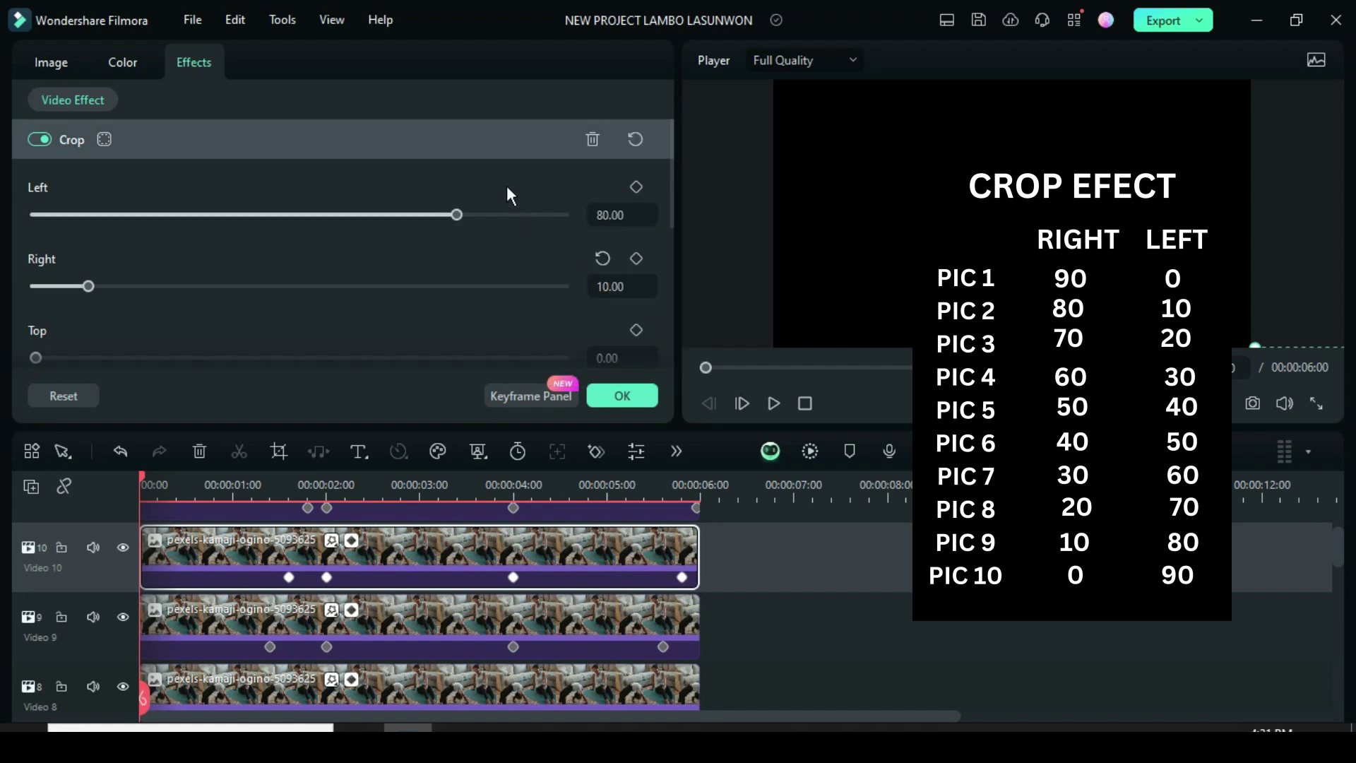
# Step: Set the Left crop of the Video 11 clip to 90, leaving its Right crop at 0
pyautogui.scroll(2, 305, 571)
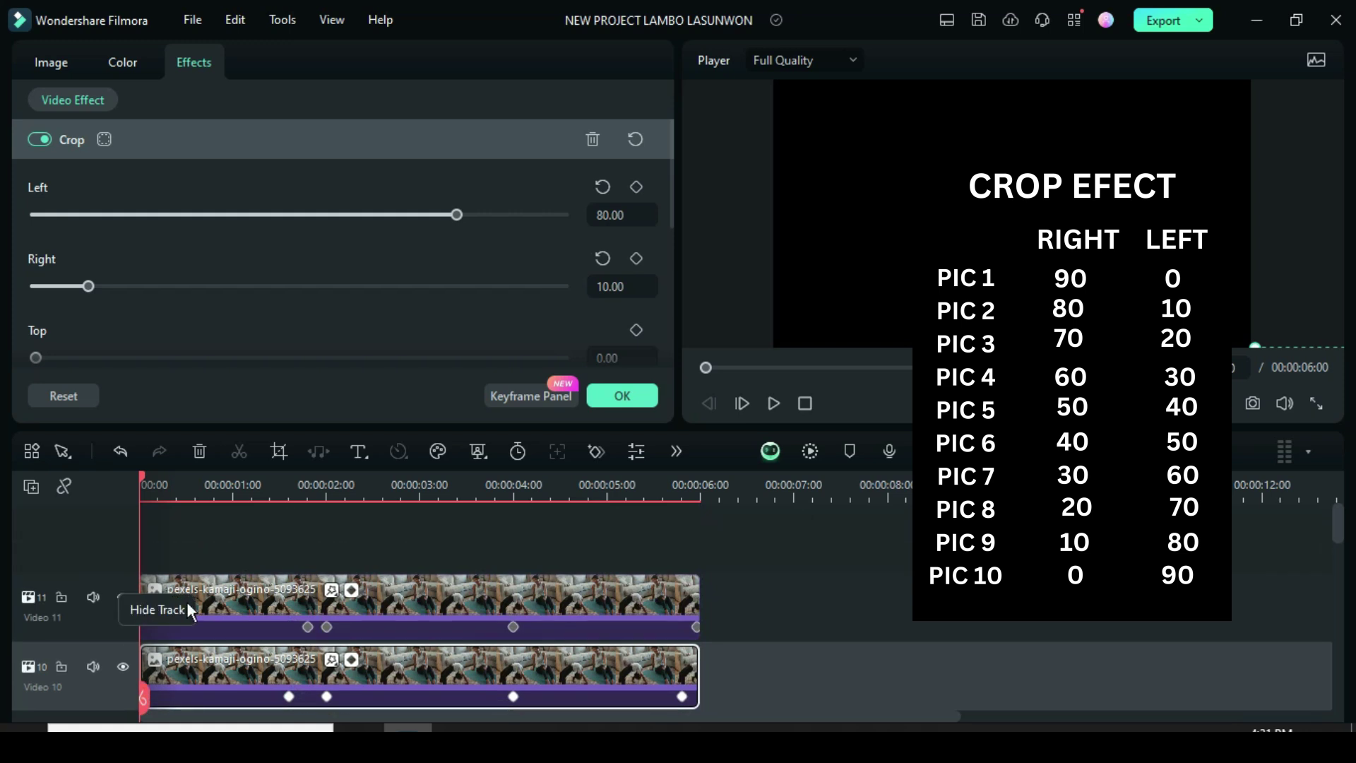
pyautogui.click(414, 593)
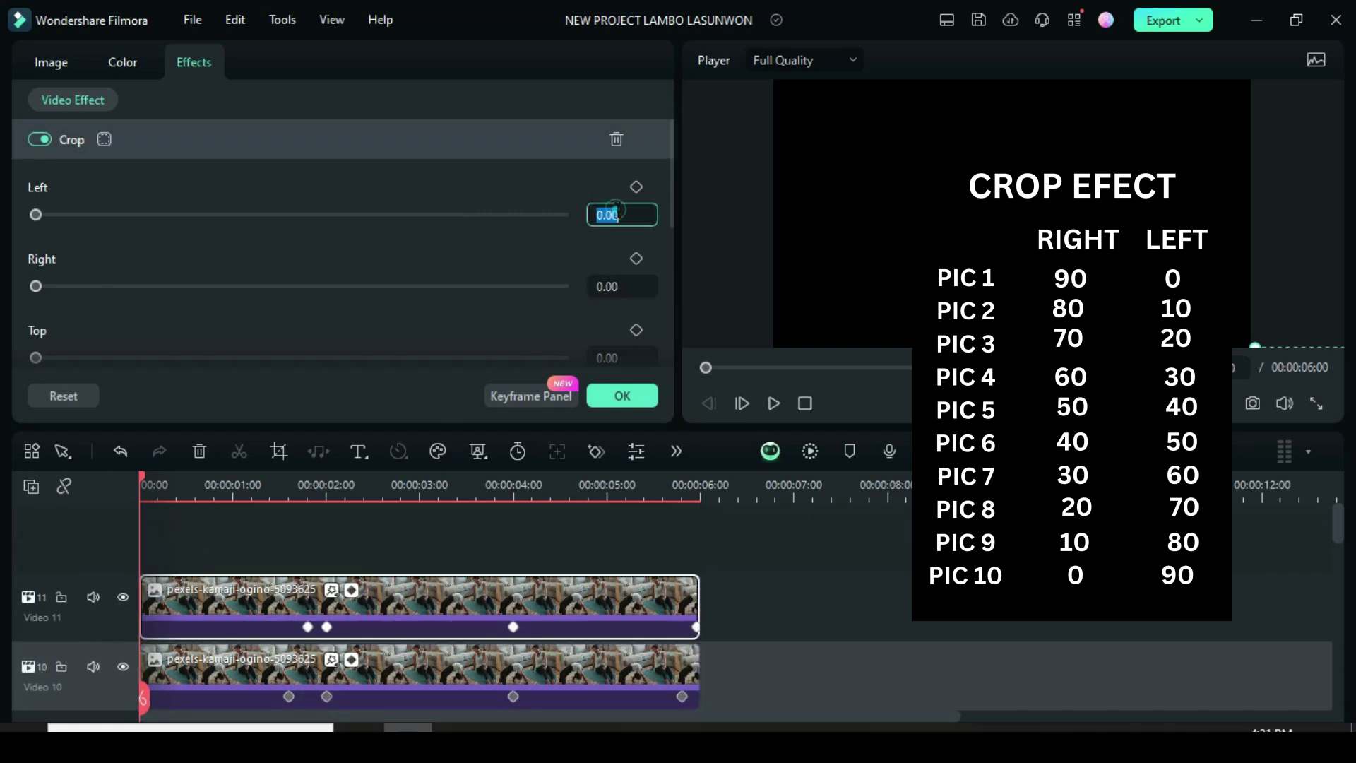
pyautogui.write('90')
pyautogui.press('Return')
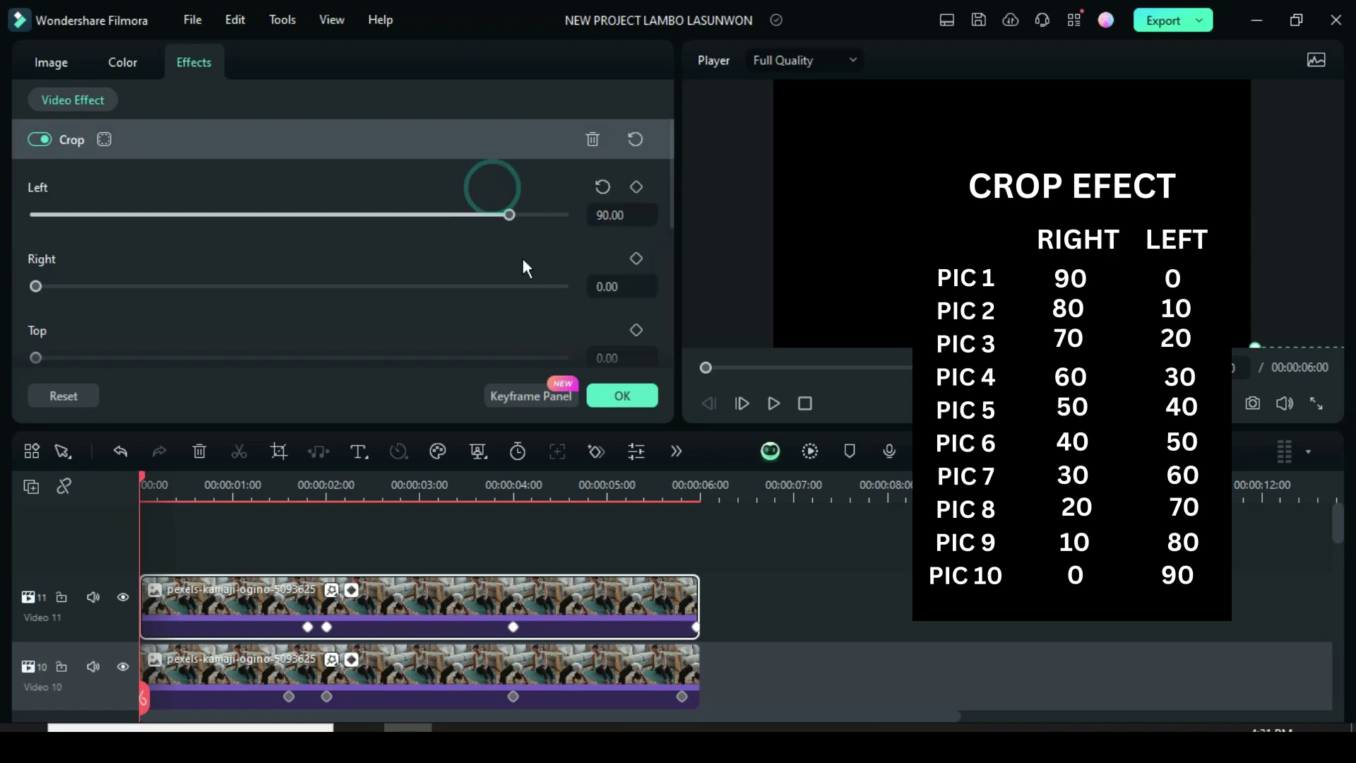
# Step: Render a preview of the whole ten-track timeline
pyautogui.scroll(-2, 548, 528)
pyautogui.scroll(-5, 534, 545)
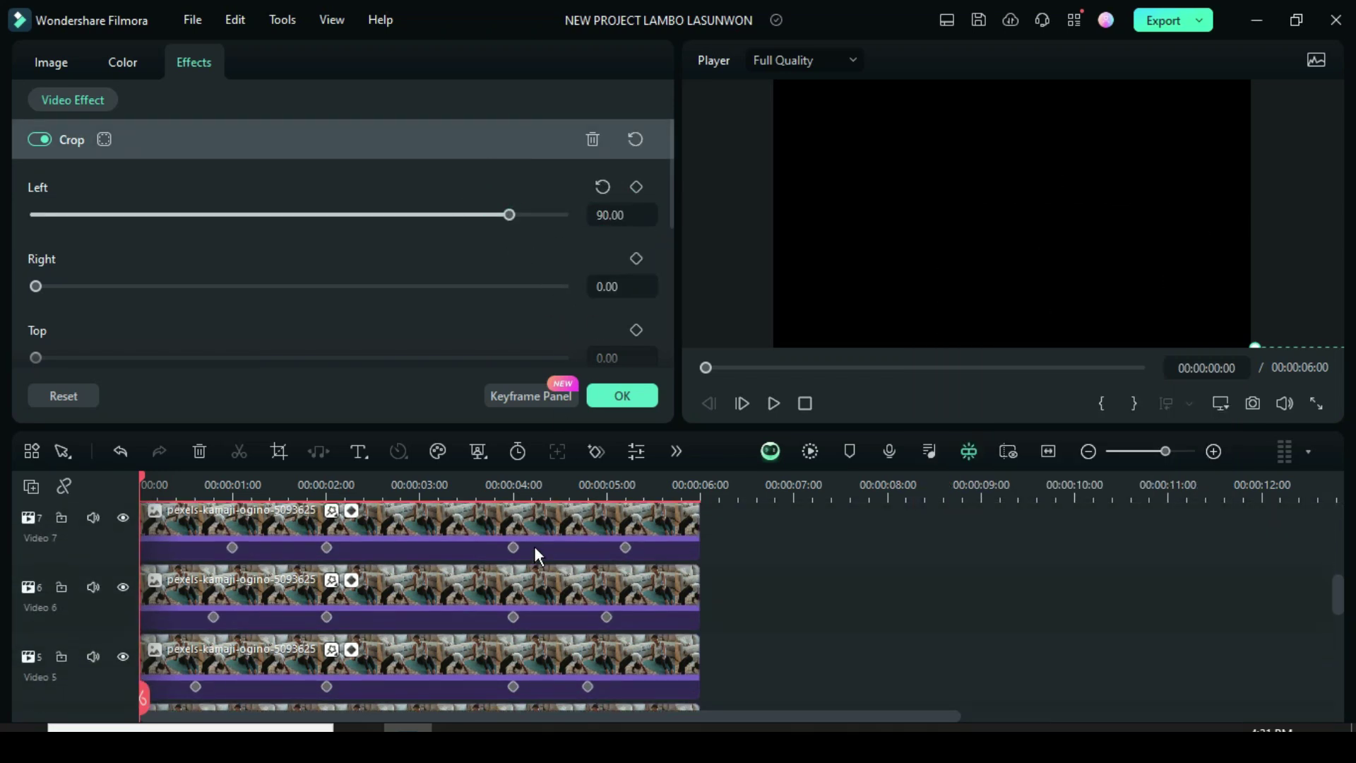
pyautogui.click(805, 449)
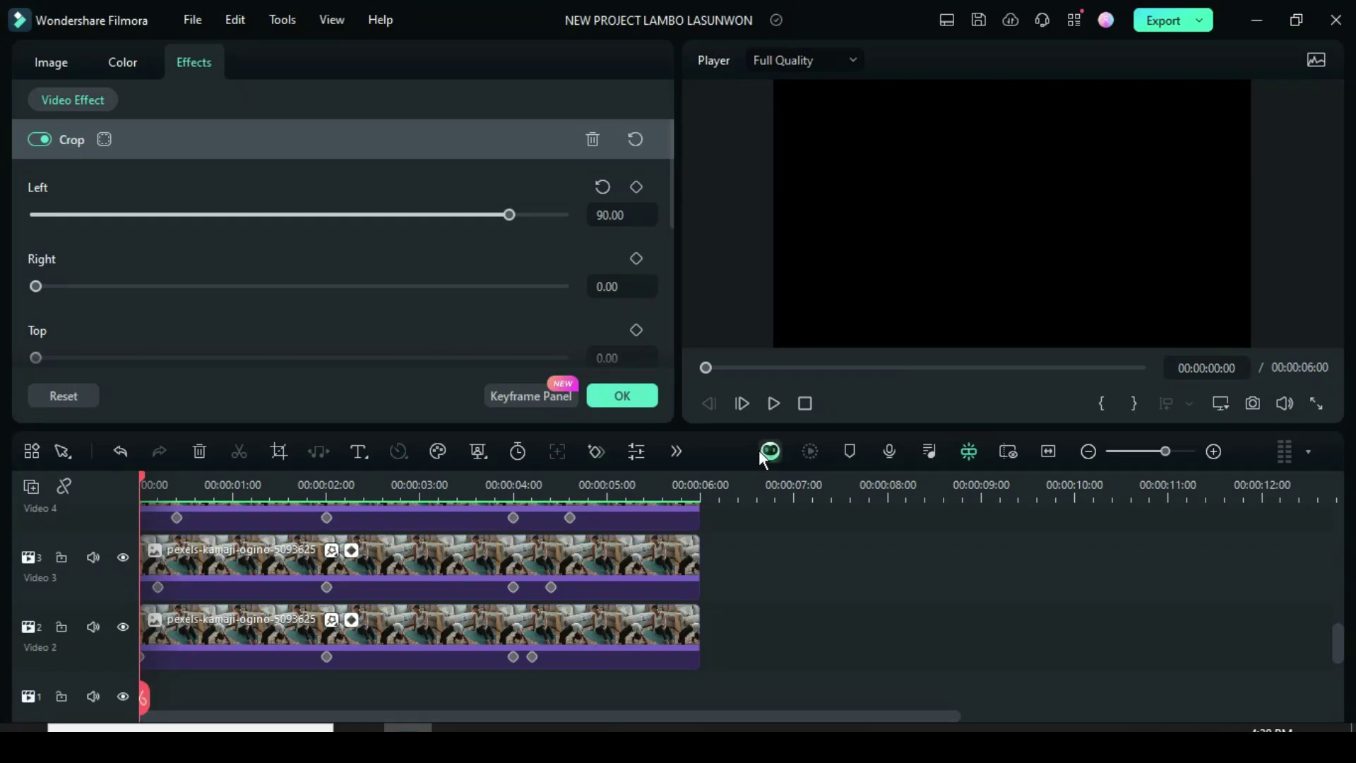
# Step: Close the clip settings and play back the rendered animation, returning the playhead to the start when done
pyautogui.scroll(7, 611, 559)
pyautogui.click(612, 559)
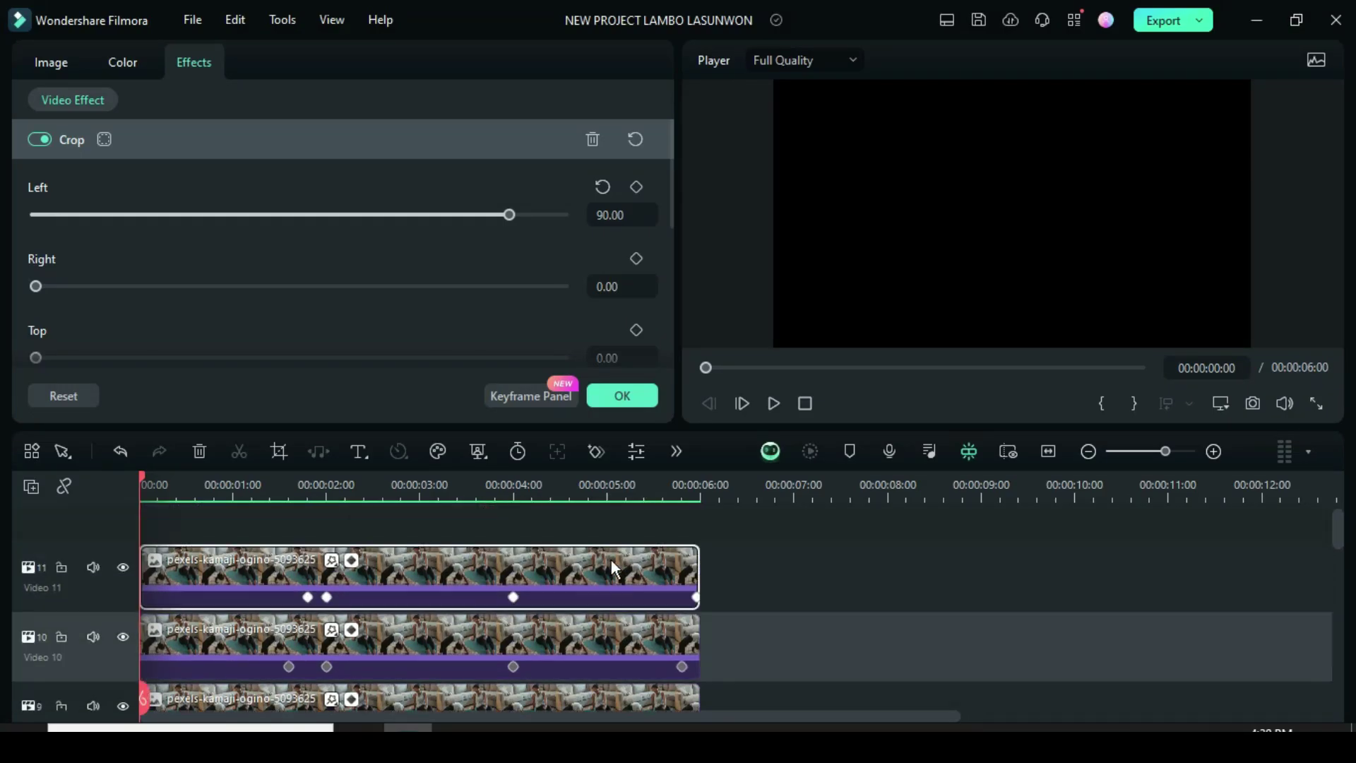
pyautogui.click(622, 395)
pyautogui.click(774, 403)
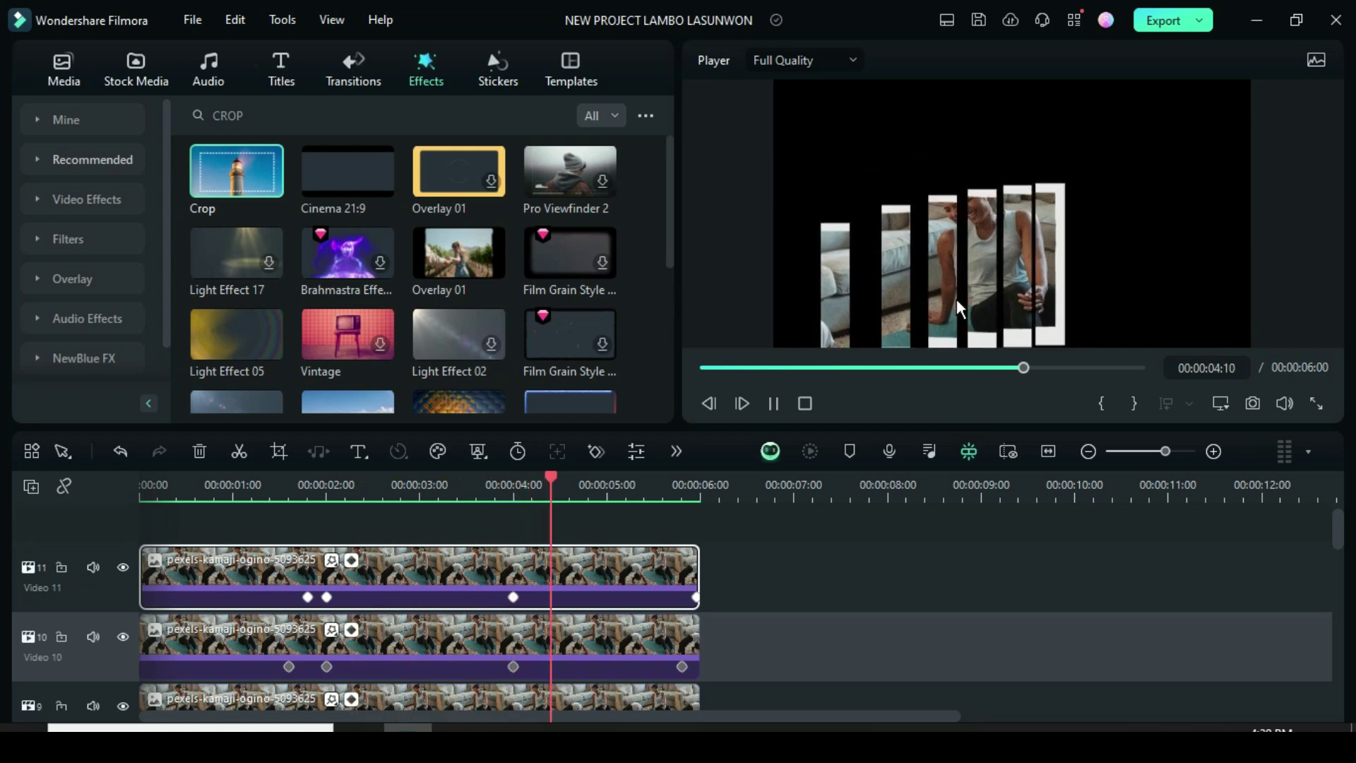
pyautogui.click(702, 368)
# Step: Select the photo clips on all tracks from Video 2 to Video 11 and copy them
pyautogui.scroll(-1, 706, 562)
pyautogui.scroll(-7, 706, 562)
pyautogui.moveTo(779, 676); pyautogui.dragTo(328, 540)
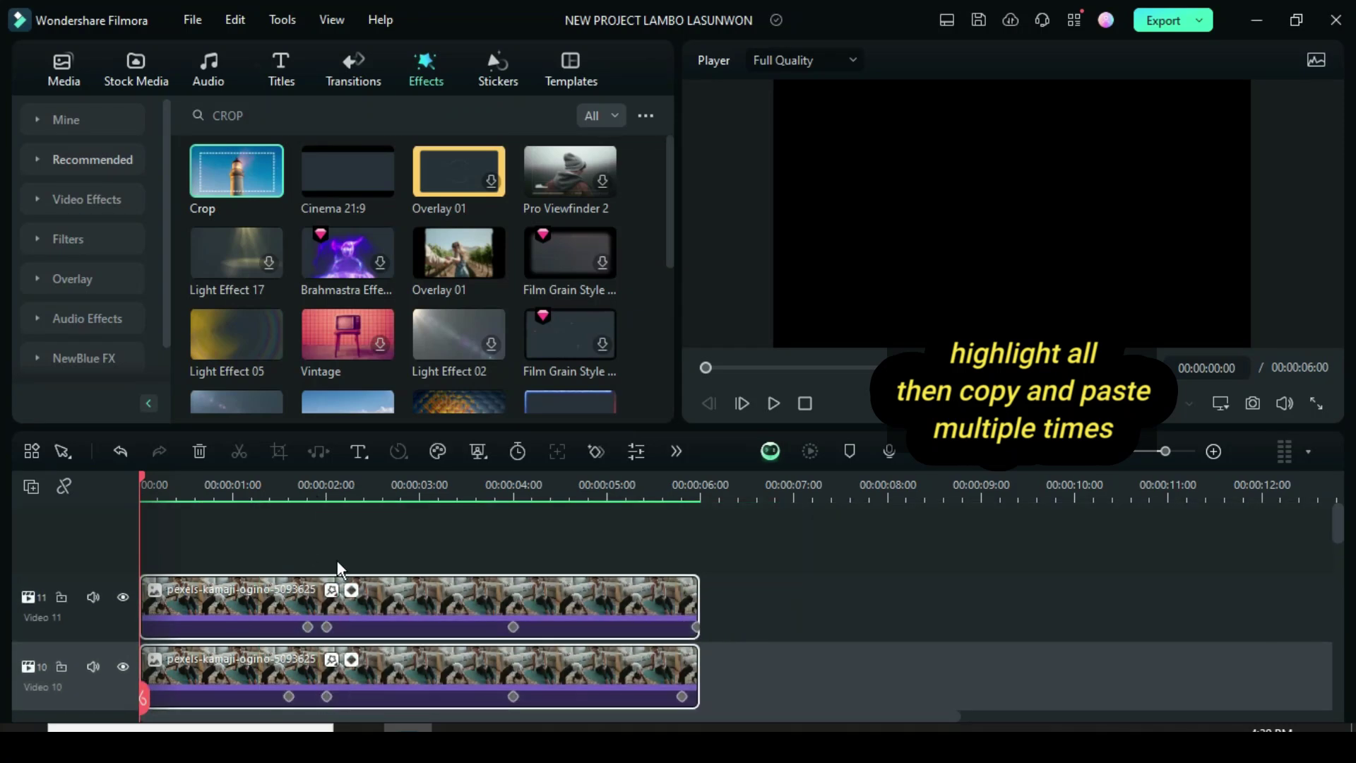
pyautogui.rightClick(400, 596)
pyautogui.click(436, 68)
# Step: Paste the copied clip group directly after the originals, at 00:00:06:00, starting on Video 2
pyautogui.scroll(-8, 510, 561)
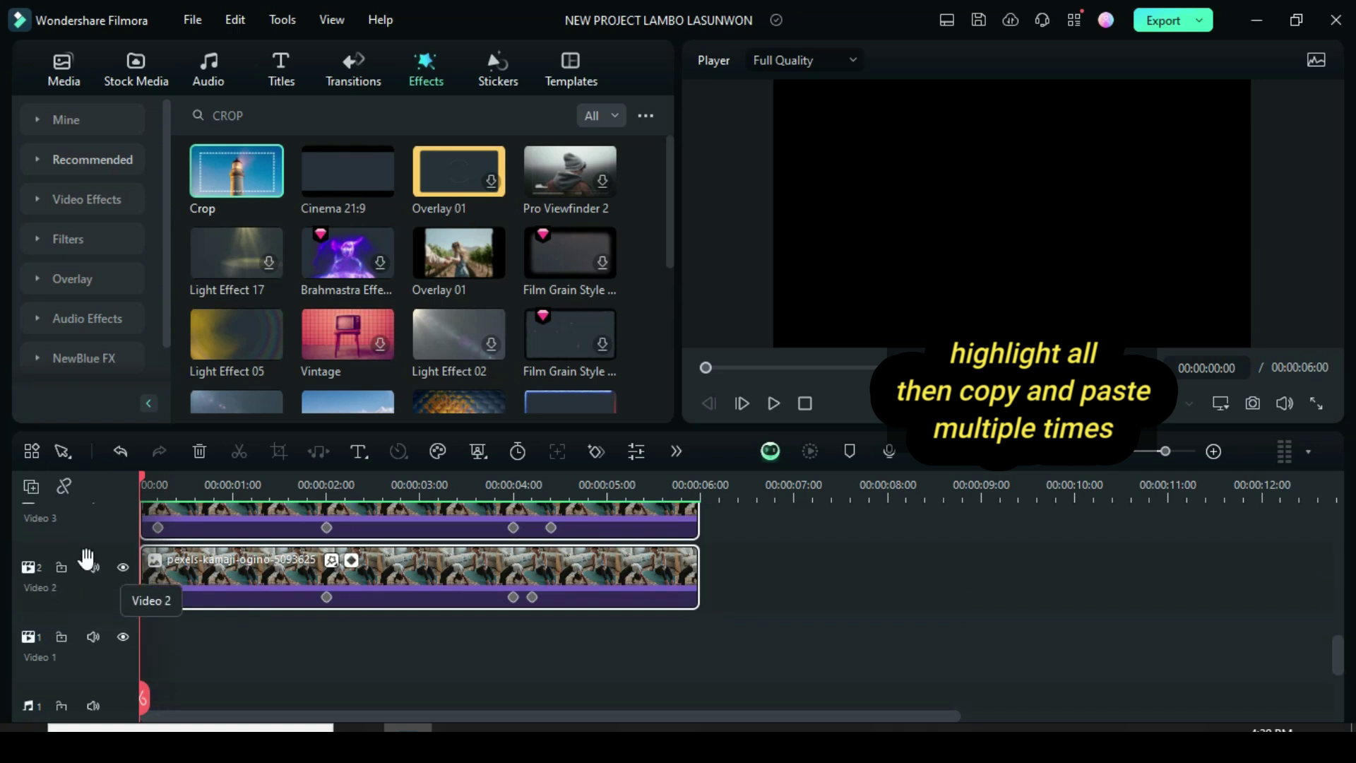
pyautogui.click(104, 552)
pyautogui.moveTo(144, 480); pyautogui.dragTo(703, 526)
pyautogui.rightClick(731, 586)
pyautogui.click(784, 74)
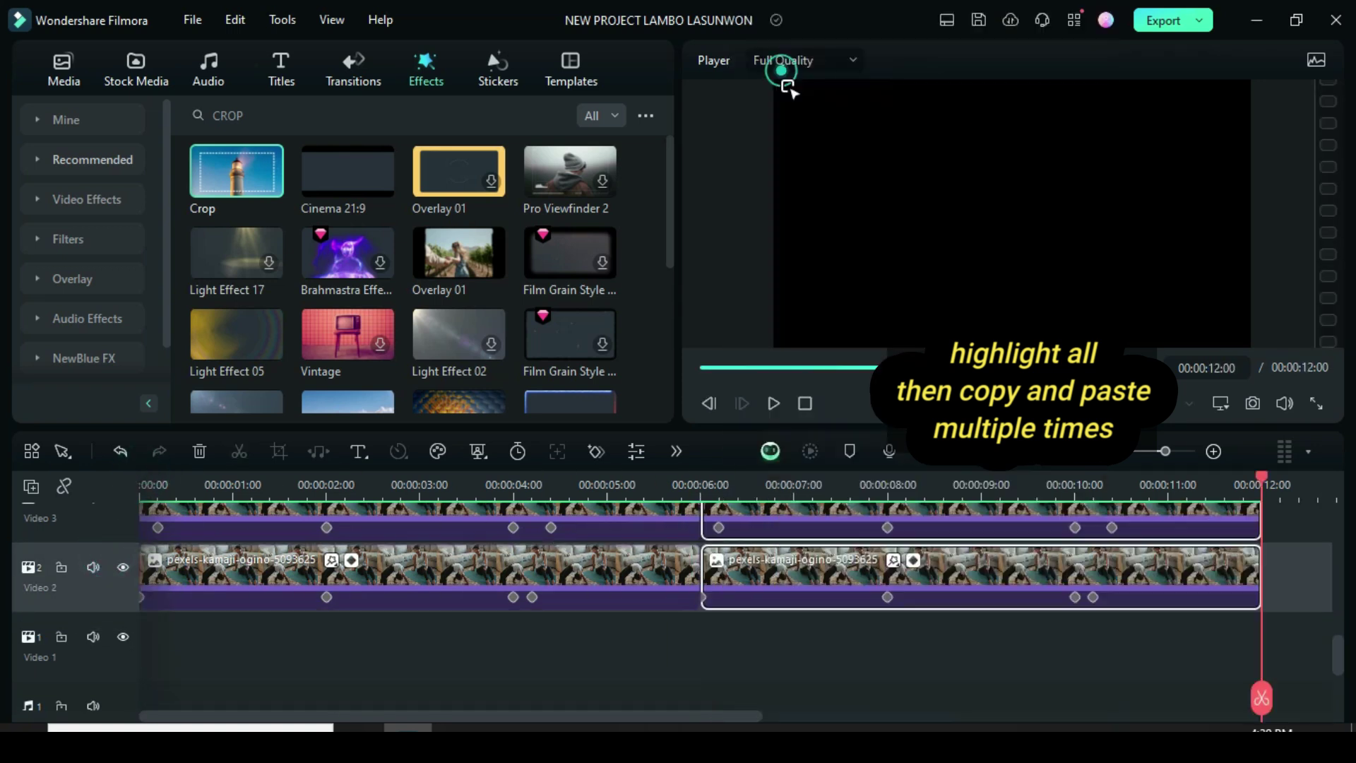
# Step: Paste the copied clip group three more times end to end, starting at 00:00:12:00
pyautogui.scroll(-2, 918, 486)
pyautogui.scroll(-3, 884, 485)
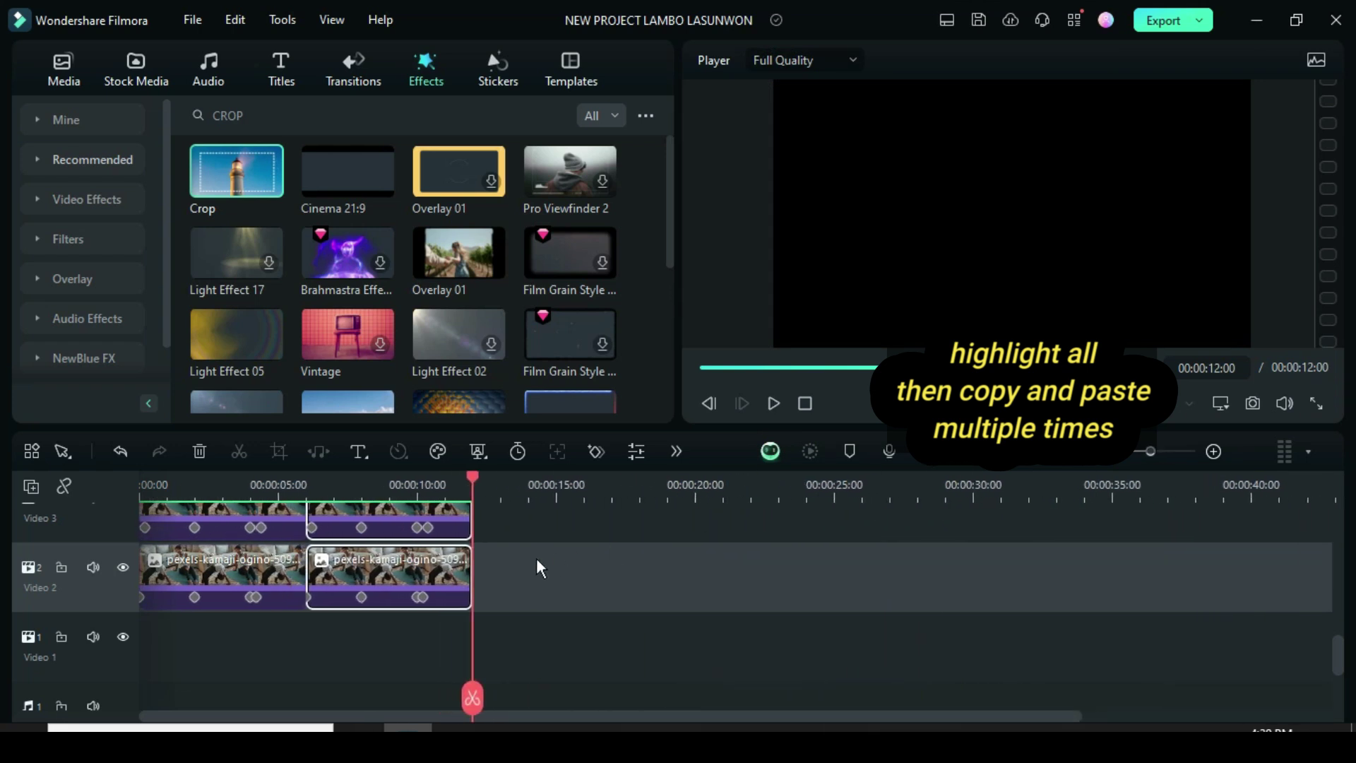
pyautogui.rightClick(507, 573)
pyautogui.click(553, 70)
pyautogui.rightClick(680, 556)
pyautogui.click(728, 69)
pyautogui.rightClick(858, 588)
pyautogui.click(890, 69)
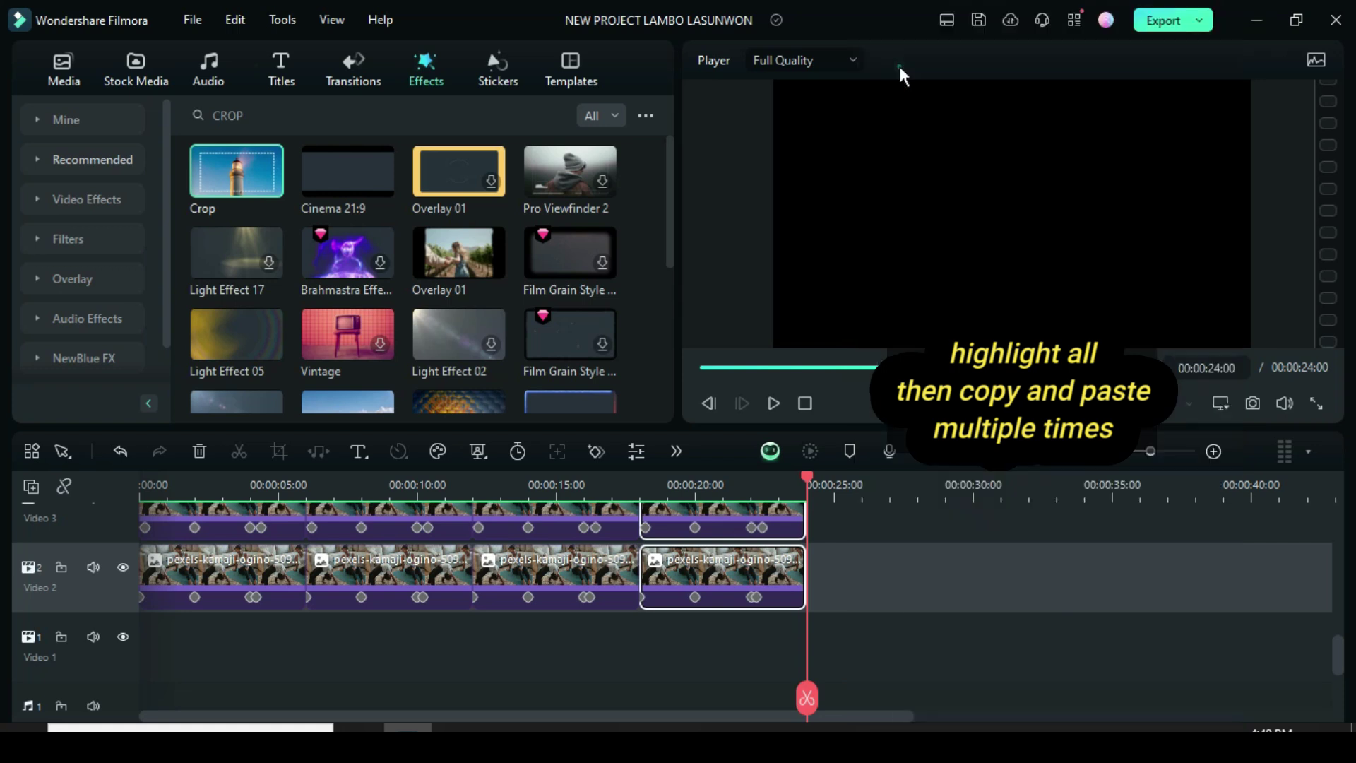
# Step: Keep pasting the copied clip group end to end from 00:00:24:00 until the groups fill the timeline to 00:00:36:00
pyautogui.rightClick(1005, 562)
pyautogui.click(1011, 71)
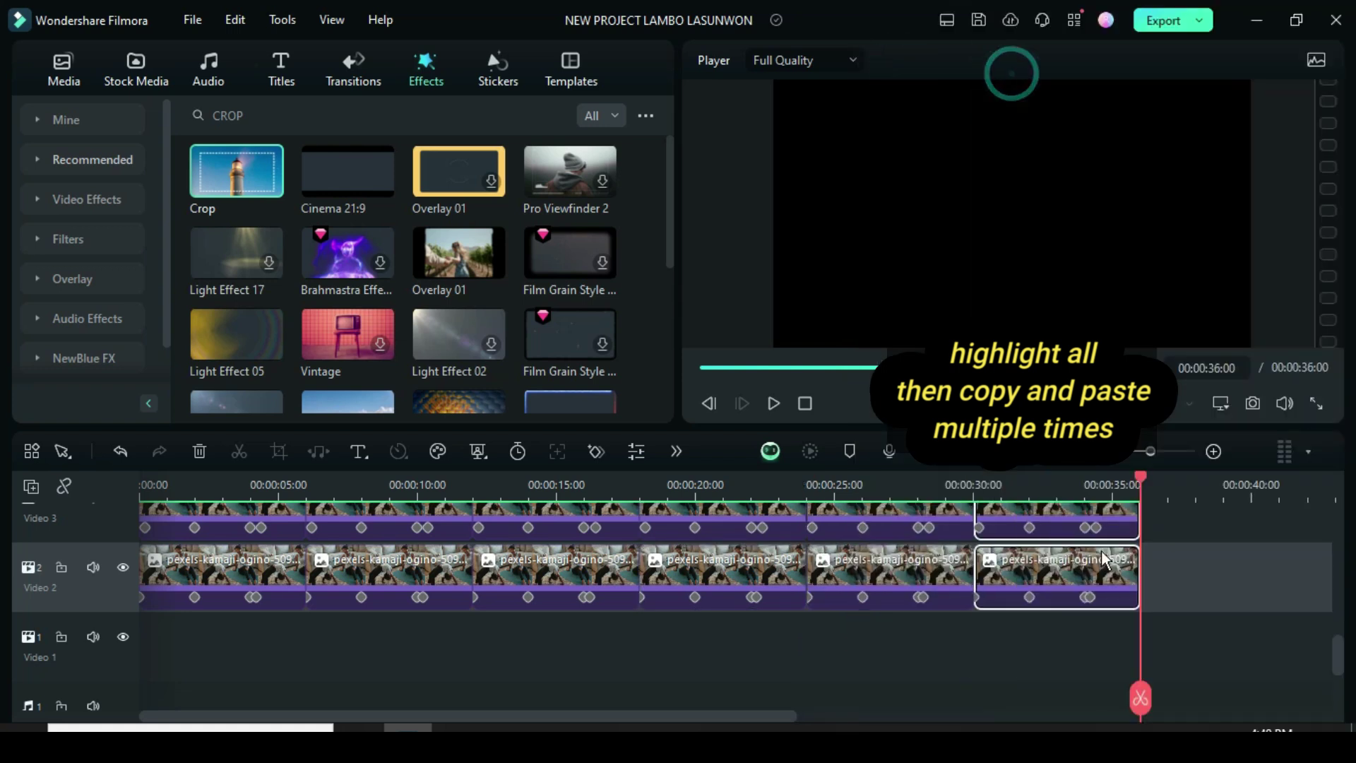
pyautogui.scroll(1, 966, 604)
pyautogui.scroll(8, 966, 604)
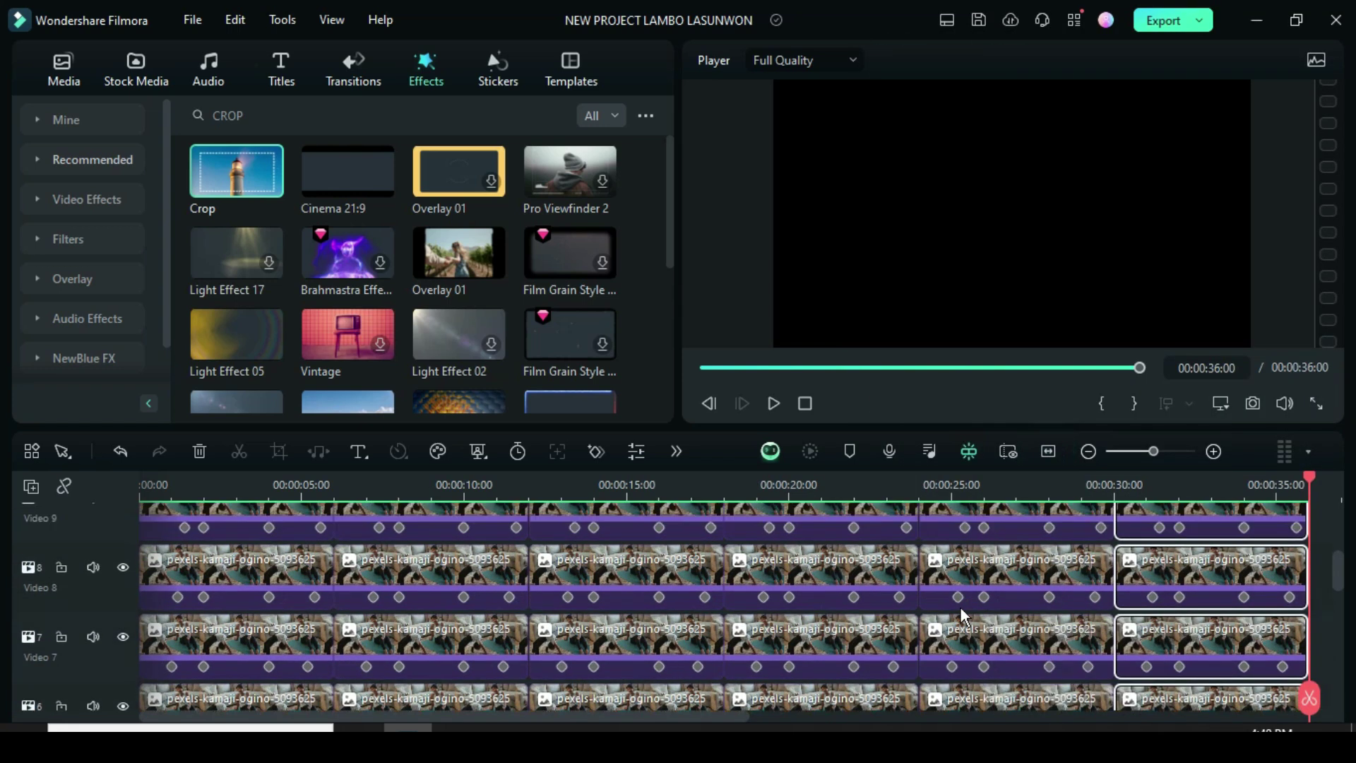
pyautogui.click(722, 368)
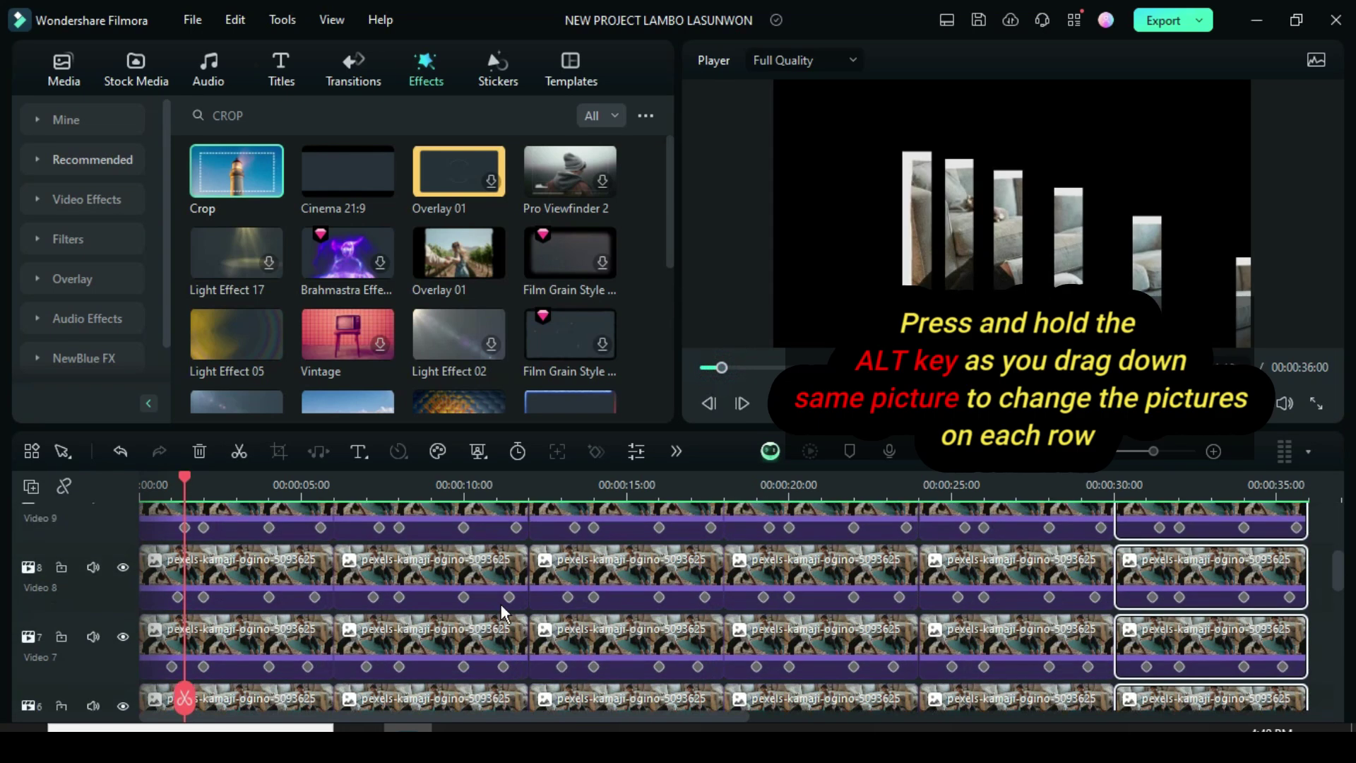
# Step: Replace the second-group clips (starting at 00:00:06:00) on Video 11 and Video 10 with the photo pexels-kamaji-ogino-5093600
pyautogui.scroll(-1, 537, 593)
pyautogui.click(407, 580)
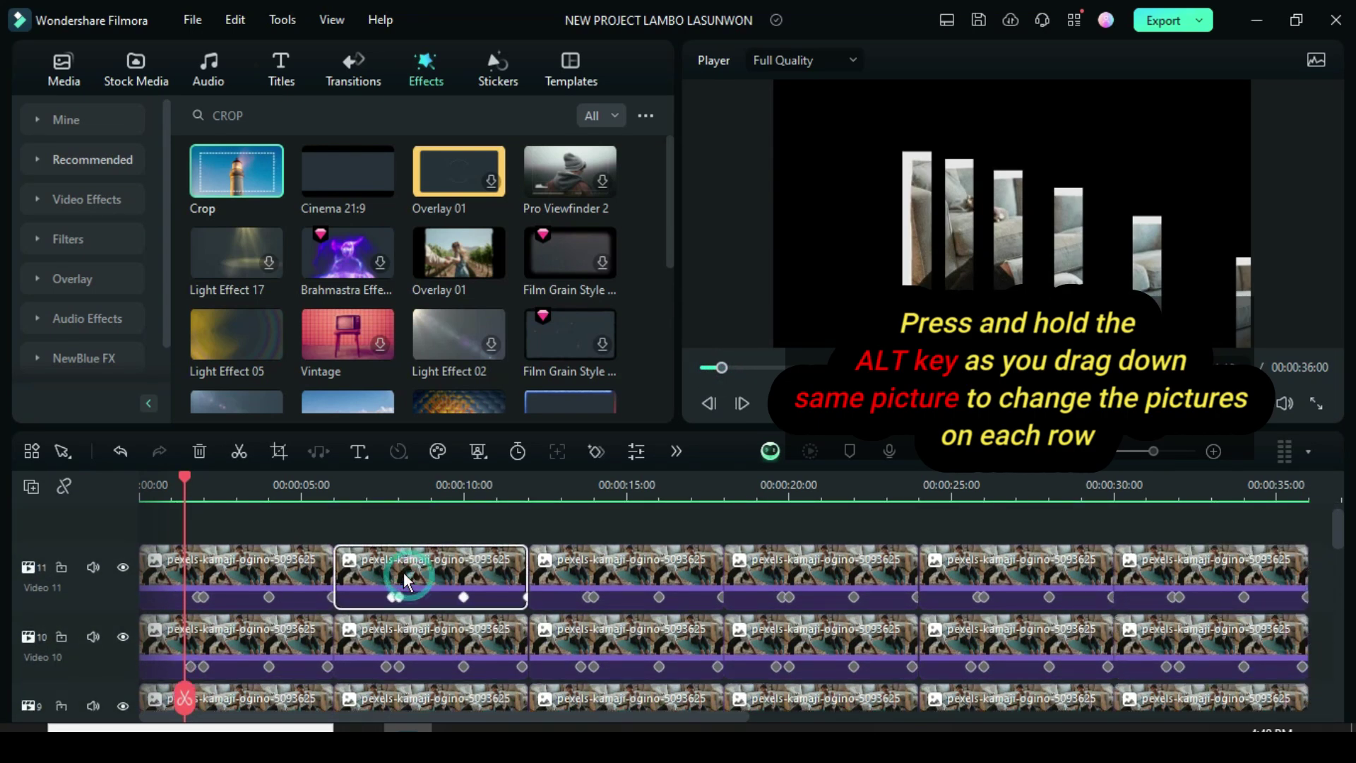
pyautogui.doubleClick(407, 580)
pyautogui.click(607, 401)
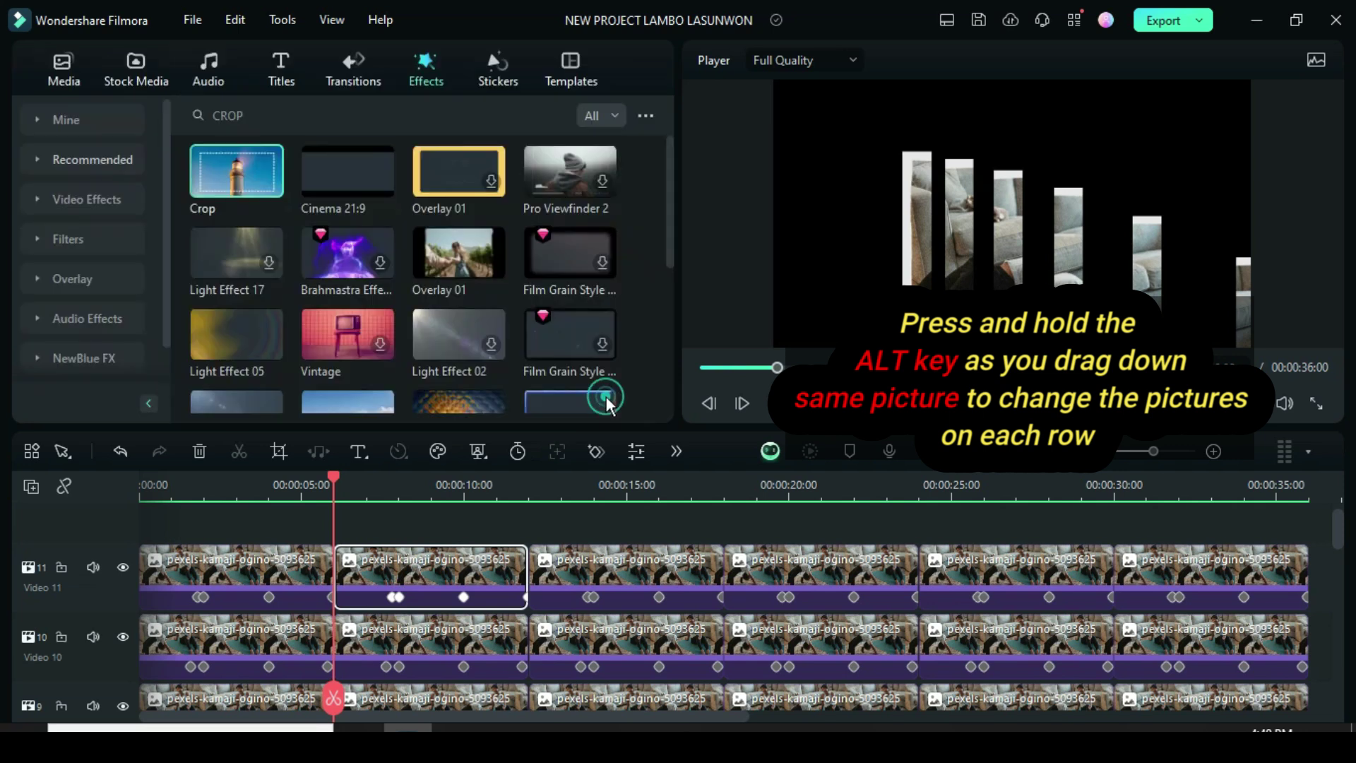
pyautogui.click(69, 86)
pyautogui.scroll(-1, 443, 557)
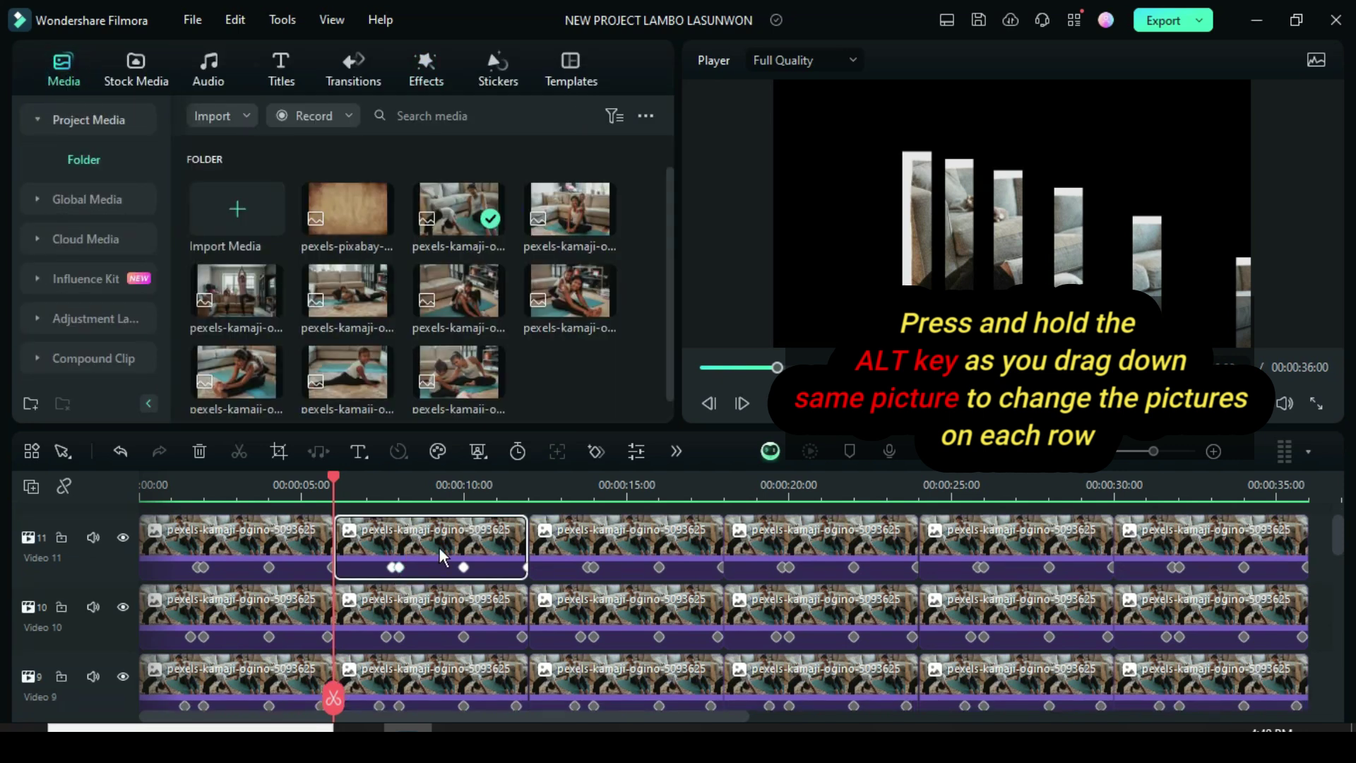
pyautogui.moveTo(561, 215); pyautogui.dragTo(448, 558)
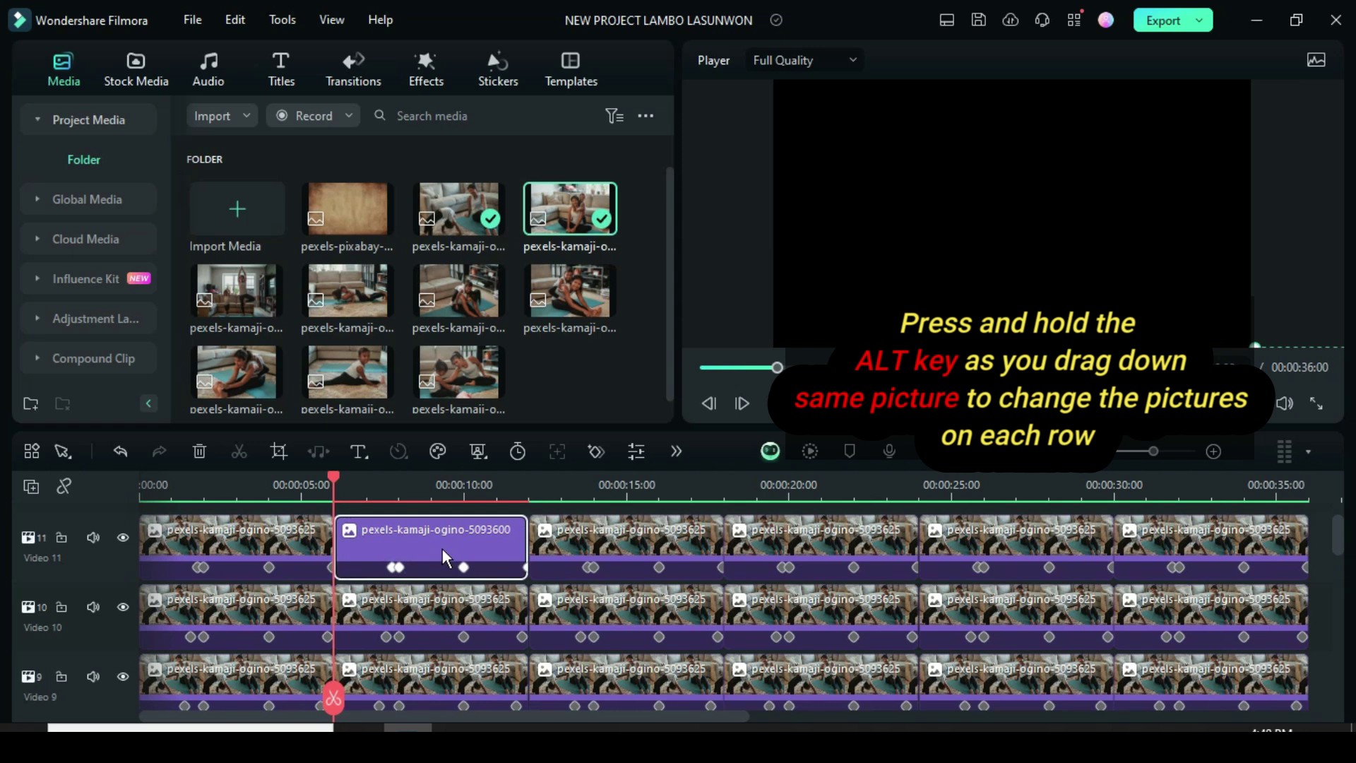
pyautogui.moveTo(422, 544); pyautogui.dragTo(408, 633)
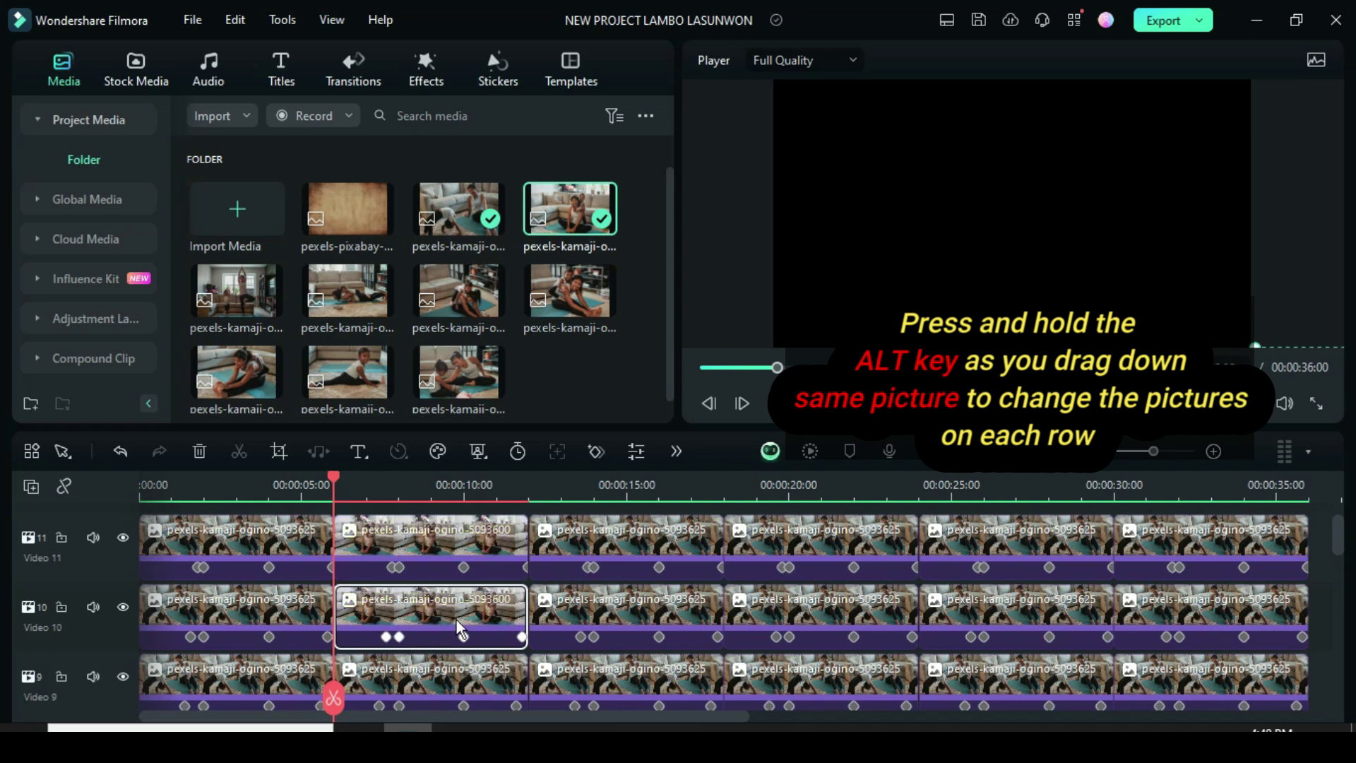
# Step: Replace the second-group clips on Video 9, Video 8 and Video 7 with pexels-kamaji-ogino-5093600
pyautogui.scroll(-1, 438, 611)
pyautogui.moveTo(563, 208); pyautogui.dragTo(438, 646)
pyautogui.scroll(-2, 438, 648)
pyautogui.scroll(-1, 437, 648)
pyautogui.moveTo(569, 212); pyautogui.dragTo(419, 648)
pyautogui.scroll(-3, 419, 648)
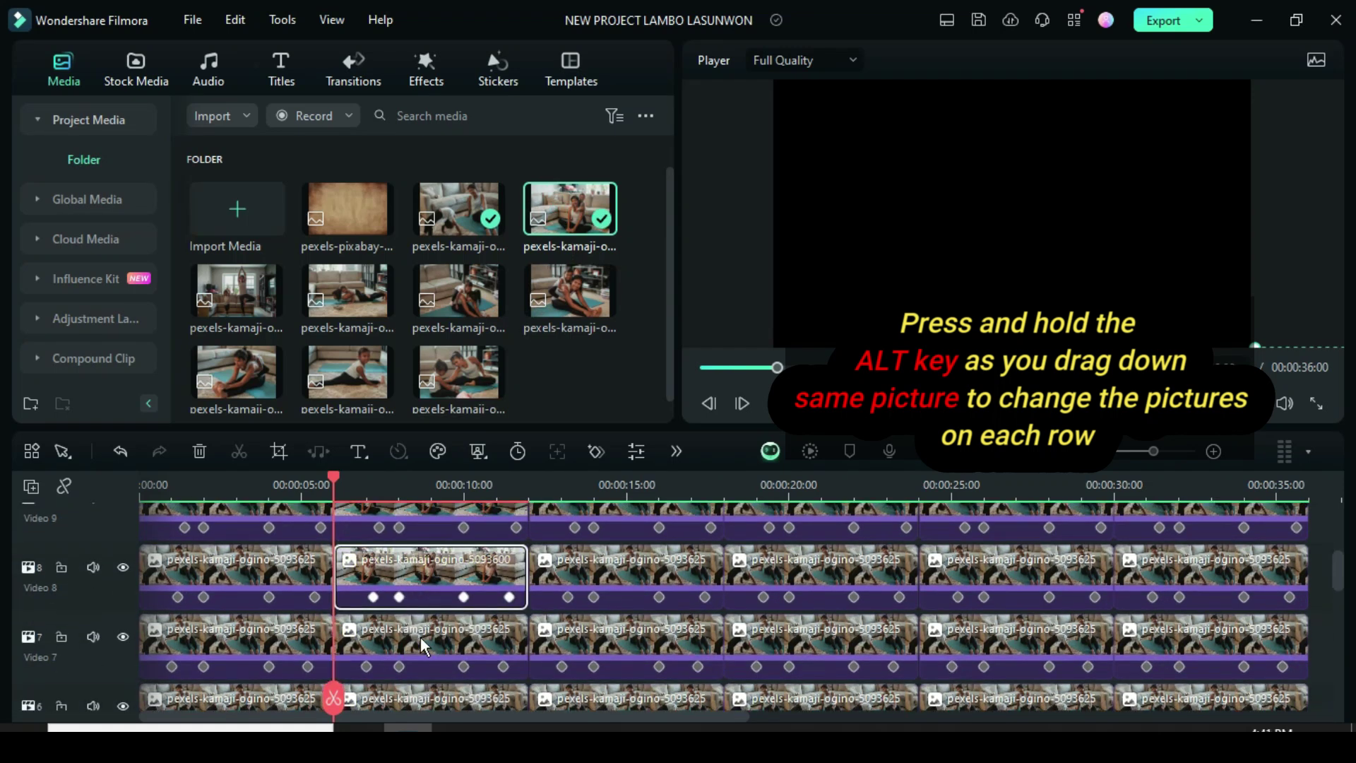
pyautogui.moveTo(579, 212); pyautogui.dragTo(389, 630)
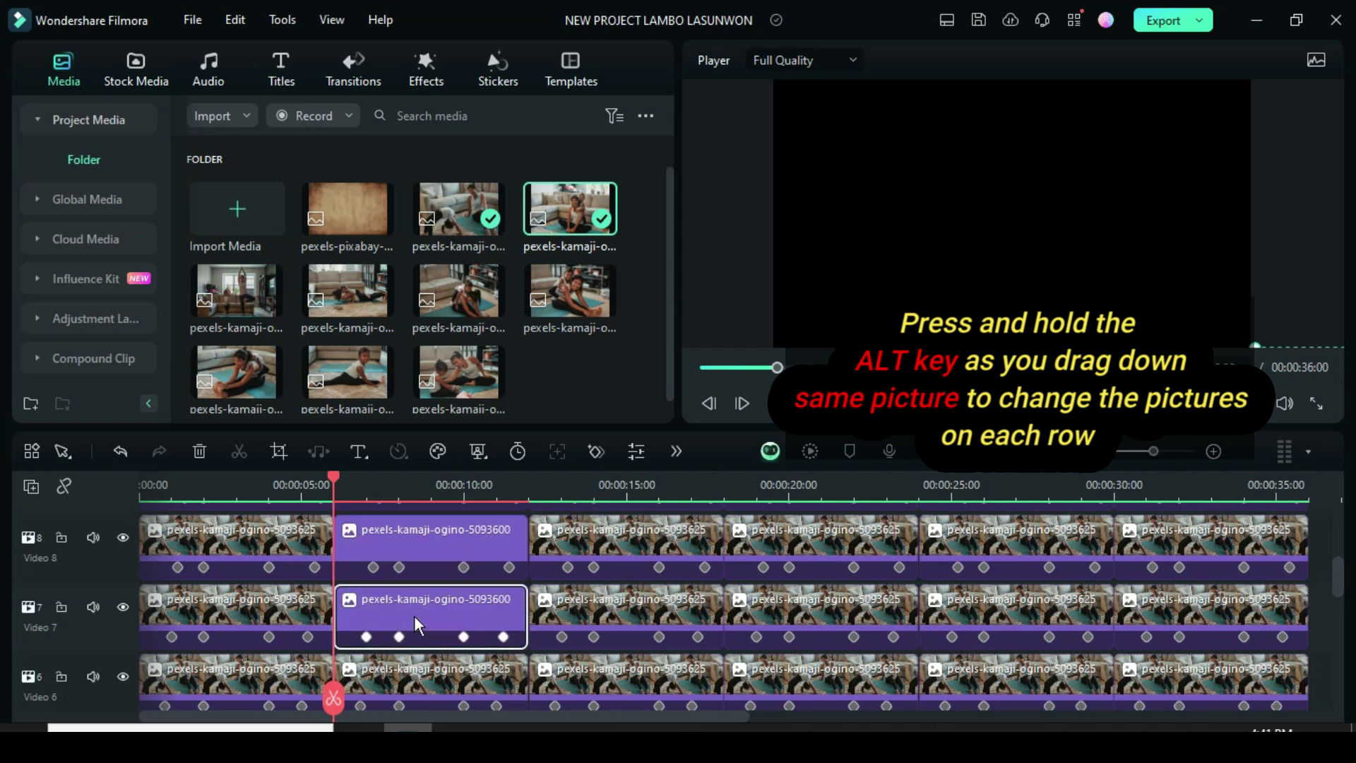
# Step: Replace the second-group clips on Video 6, Video 5 and Video 4 with pexels-kamaji-ogino-5093600
pyautogui.scroll(-1, 389, 630)
pyautogui.moveTo(571, 212); pyautogui.dragTo(389, 635)
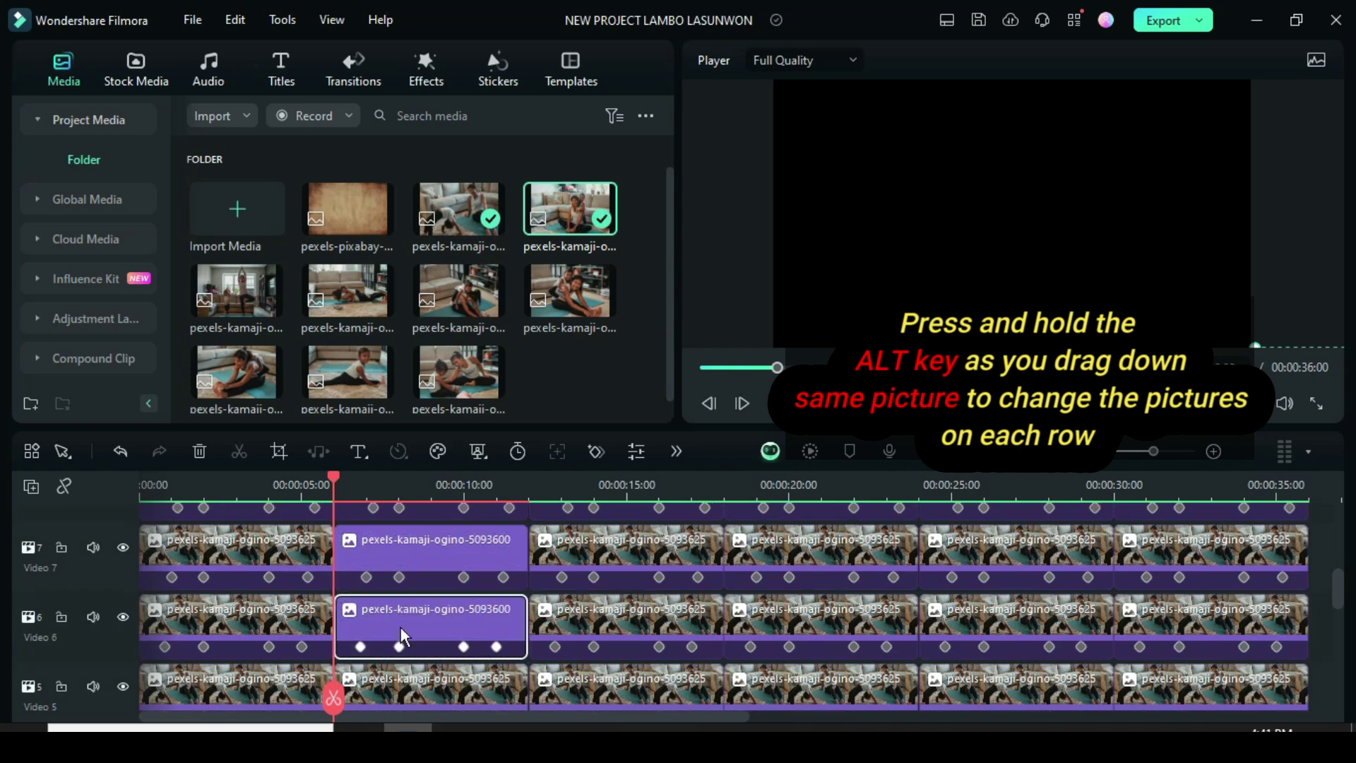
pyautogui.scroll(-1, 389, 636)
pyautogui.moveTo(569, 212); pyautogui.dragTo(406, 616)
pyautogui.scroll(-1, 416, 616)
pyautogui.moveTo(569, 212); pyautogui.dragTo(401, 619)
# Step: Replace the second-group clips on Video 3 and Video 2 with pexels-kamaji-ogino-5093600
pyautogui.scroll(-1, 402, 619)
pyautogui.scroll(1, 434, 575)
pyautogui.scroll(-1, 426, 590)
pyautogui.moveTo(593, 215); pyautogui.dragTo(415, 634)
pyautogui.scroll(-1, 415, 636)
pyautogui.scroll(-1, 387, 600)
pyautogui.moveTo(567, 211); pyautogui.dragTo(399, 642)
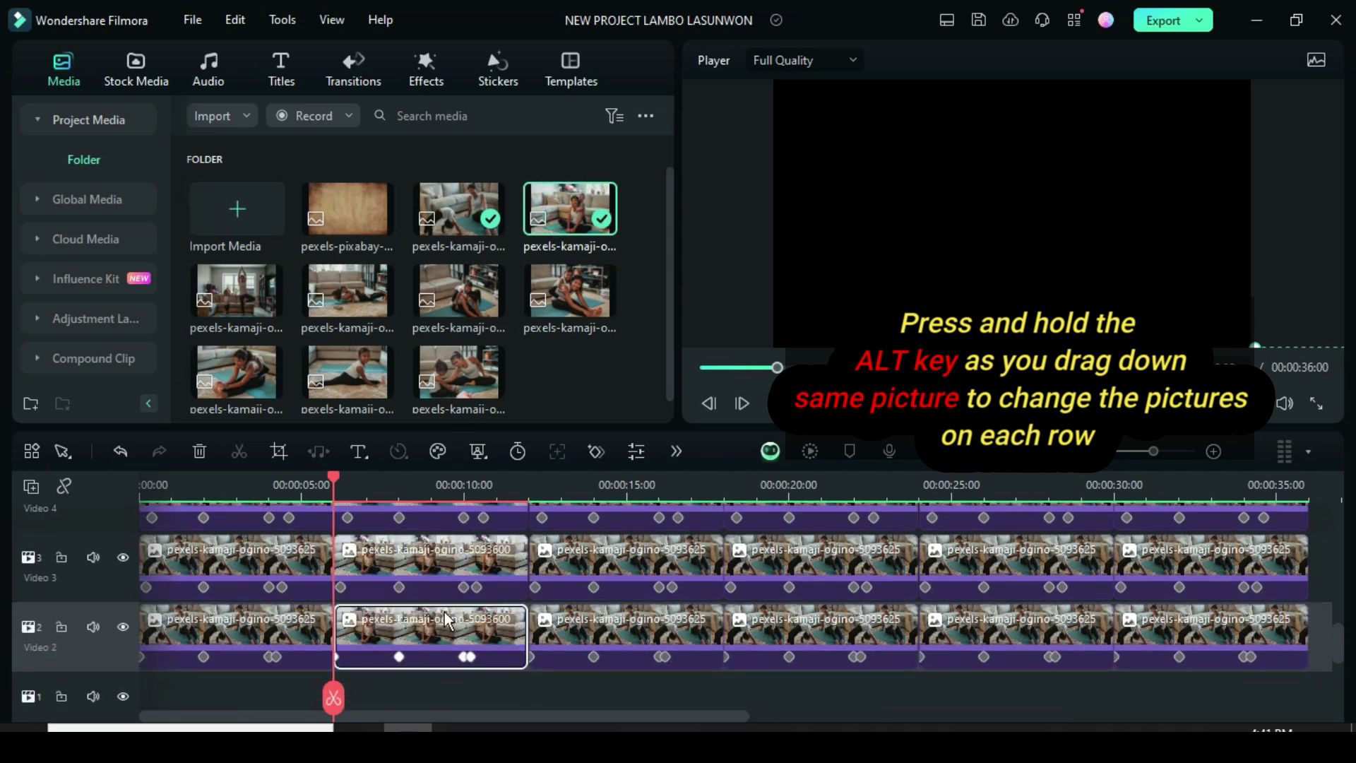
# Step: Replace the third-group clips (starting at 00:00:12:00) on Video 11 and Video 10 with the standing-pose photo
pyautogui.scroll(10, 452, 625)
pyautogui.scroll(5, 452, 626)
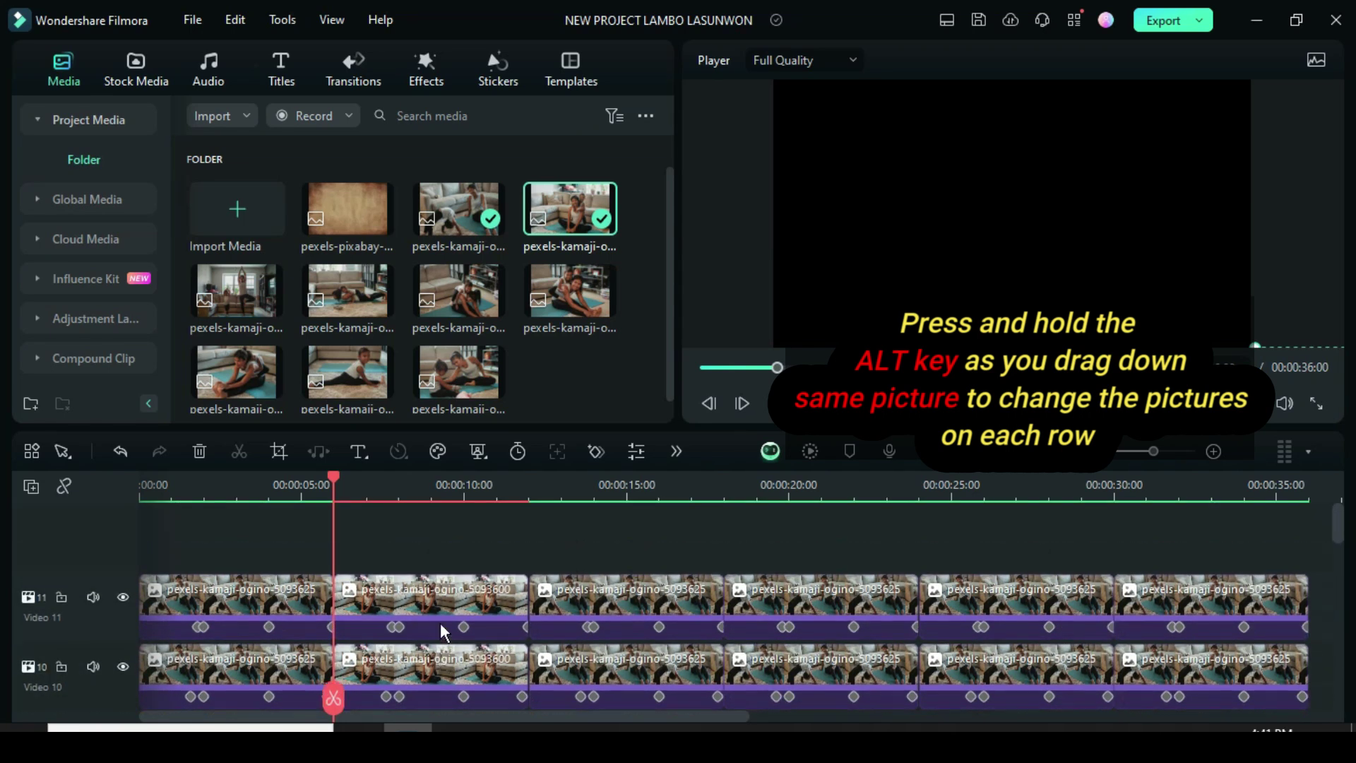
pyautogui.doubleClick(603, 600)
pyautogui.click(620, 394)
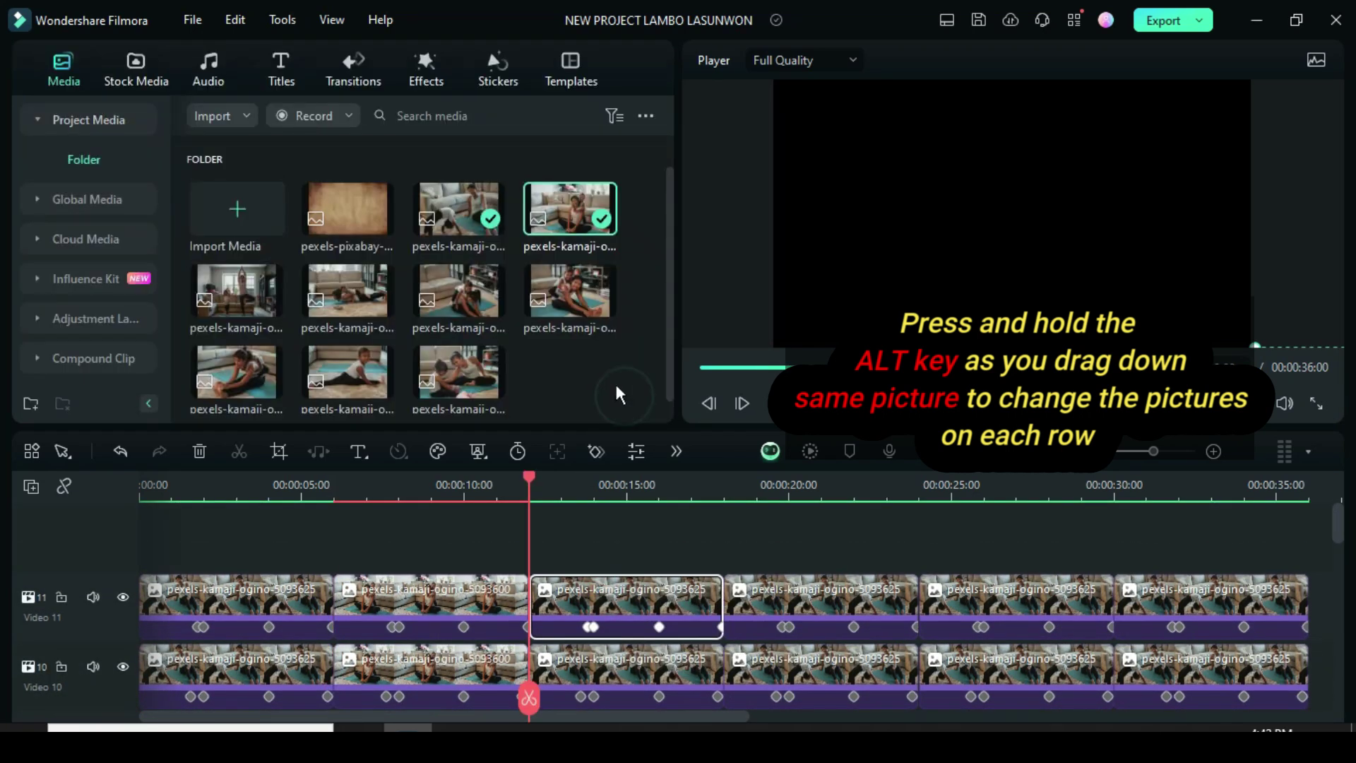
pyautogui.moveTo(236, 288); pyautogui.dragTo(594, 611)
pyautogui.scroll(-1, 592, 611)
pyautogui.moveTo(237, 288); pyautogui.dragTo(626, 635)
# Step: Replace the remaining third-group clips, from Video 9 down to Video 2, with the standing-pose photo
pyautogui.scroll(-2, 626, 636)
pyautogui.moveTo(226, 293); pyautogui.dragTo(600, 660)
pyautogui.scroll(-1, 600, 661)
pyautogui.moveTo(225, 293); pyautogui.dragTo(630, 635)
pyautogui.scroll(-1, 629, 657)
pyautogui.scroll(-1, 631, 636)
pyautogui.scroll(-1, 614, 637)
pyautogui.moveTo(576, 640)
pyautogui.mouseDown()
pyautogui.moveTo(585, 653)
pyautogui.moveTo(621, 642)
pyautogui.moveTo(593, 642)
pyautogui.mouseUp()
pyautogui.scroll(-1, 585, 639)
pyautogui.scroll(-1, 585, 653)
pyautogui.scroll(-1, 621, 642)
# Step: Replace the fourth-group clips (starting at 00:00:18:00) on Video 11 and Video 10 with pexels-kamaji-ogino-5093612
pyautogui.scroll(8, 621, 632)
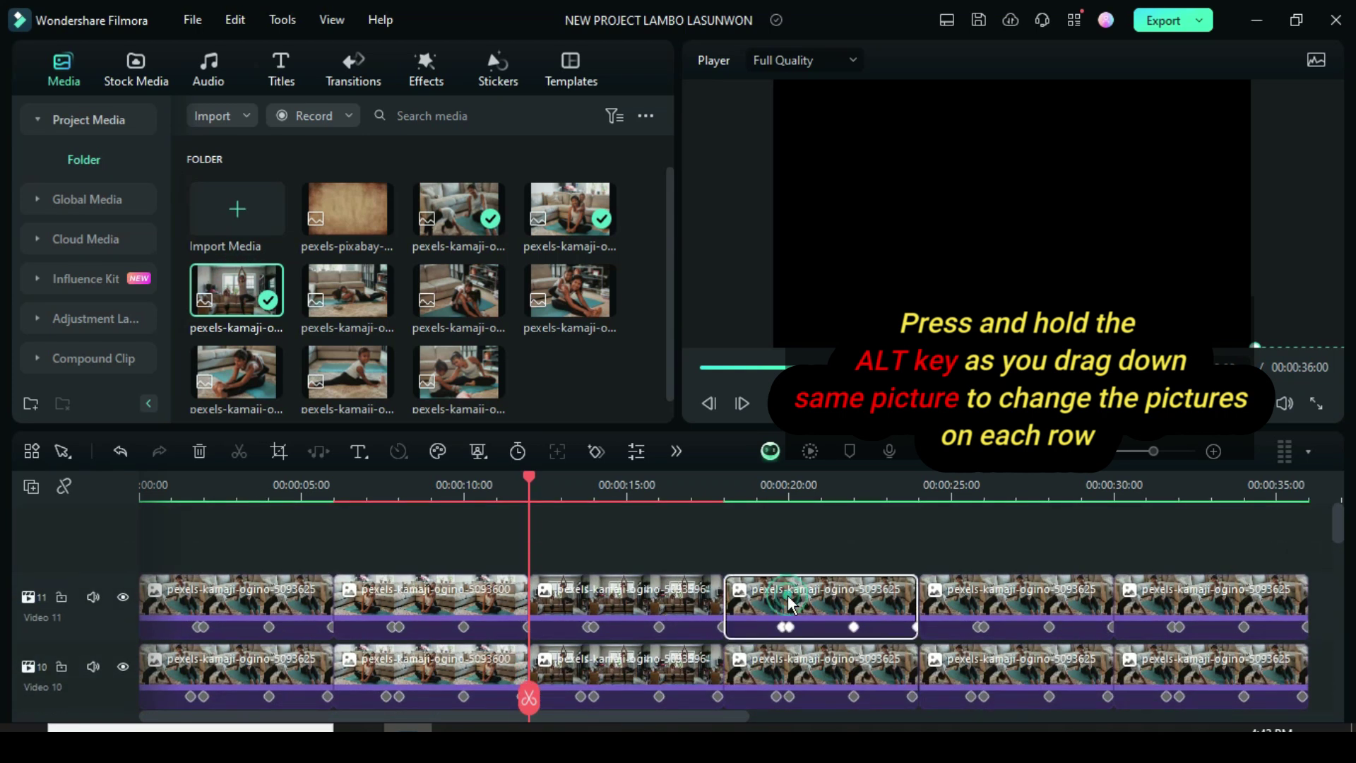
pyautogui.doubleClick(791, 604)
pyautogui.click(618, 399)
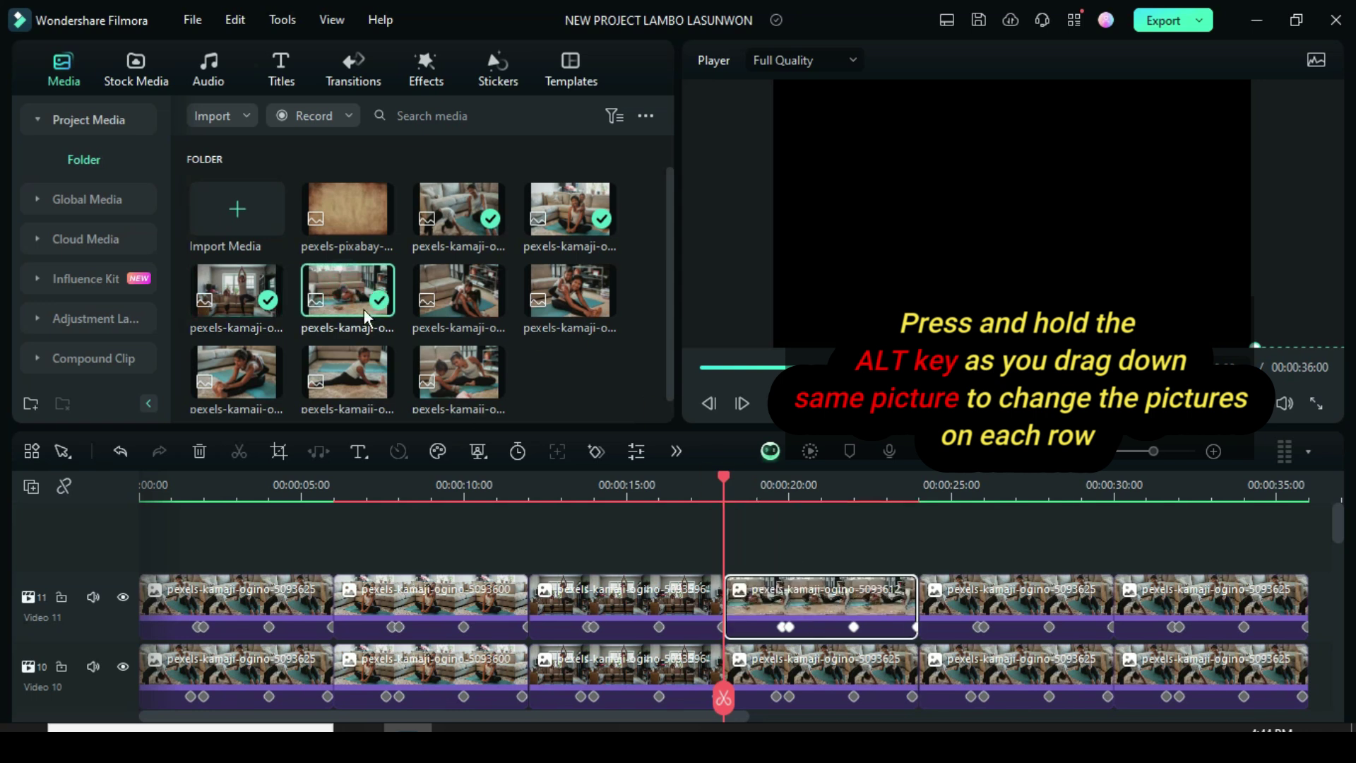
pyautogui.moveTo(784, 667); pyautogui.dragTo(785, 667)
pyautogui.scroll(-1, 785, 667)
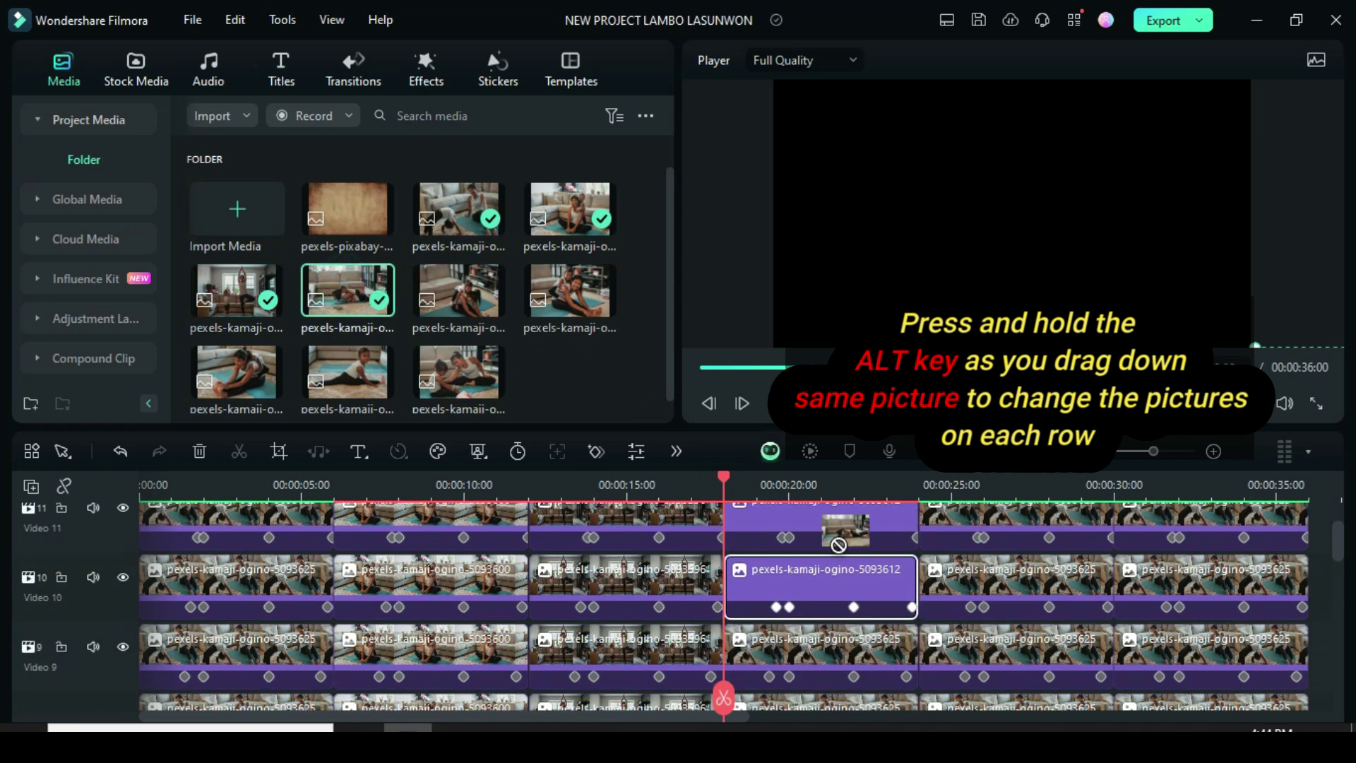
# Step: Replace the remaining fourth-group clips, from Video 9 down to Video 2, with pexels-kamaji-ogino-5093612
pyautogui.moveTo(346, 289); pyautogui.dragTo(777, 656)
pyautogui.scroll(-1, 800, 657)
pyautogui.scroll(-1, 808, 649)
pyautogui.scroll(-1, 785, 621)
pyautogui.scroll(-1, 775, 624)
pyautogui.scroll(-1, 809, 598)
pyautogui.scroll(-1, 786, 646)
pyautogui.scroll(-1, 798, 657)
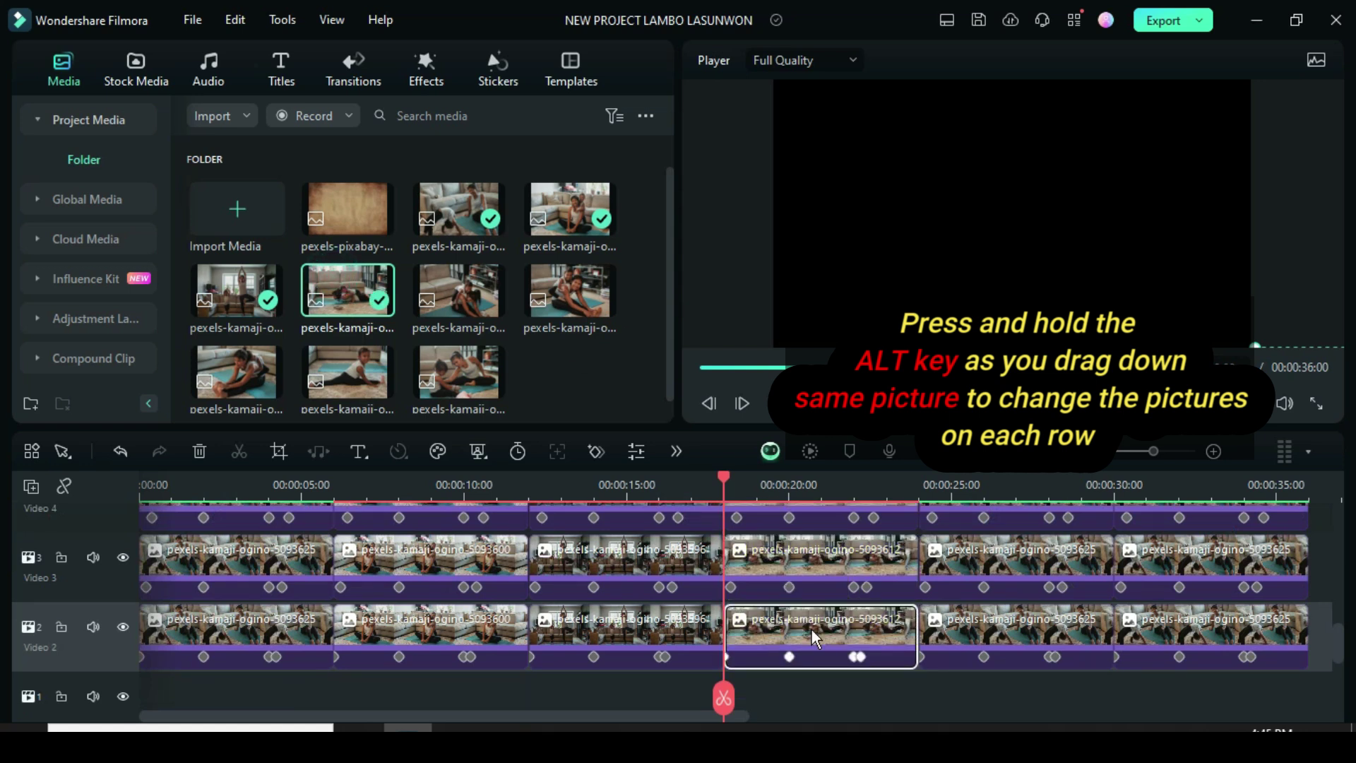
# Step: Replace the fifth-group clips (starting at 00:00:24:00) on Video 11 and Video 10 with pexels-kamaji-ogino-5093589
pyautogui.scroll(8, 812, 638)
pyautogui.doubleClick(992, 598)
pyautogui.click(622, 395)
pyautogui.moveTo(459, 289); pyautogui.dragTo(1016, 621)
pyautogui.scroll(-2, 1017, 621)
pyautogui.moveTo(459, 290); pyautogui.dragTo(1017, 621)
# Step: Replace the remaining fifth-group clips, from Video 9 down to Video 2, with pexels-kamaji-ogino-5093589
pyautogui.scroll(-1, 1017, 621)
pyautogui.scroll(-1, 1017, 621)
pyautogui.scroll(-1, 1017, 622)
pyautogui.moveTo(459, 290); pyautogui.dragTo(1016, 621)
pyautogui.scroll(-1, 1017, 622)
pyautogui.scroll(-1, 1016, 621)
pyautogui.moveTo(459, 289); pyautogui.dragTo(1026, 654)
pyautogui.scroll(-1, 1016, 621)
pyautogui.scroll(-1, 1017, 621)
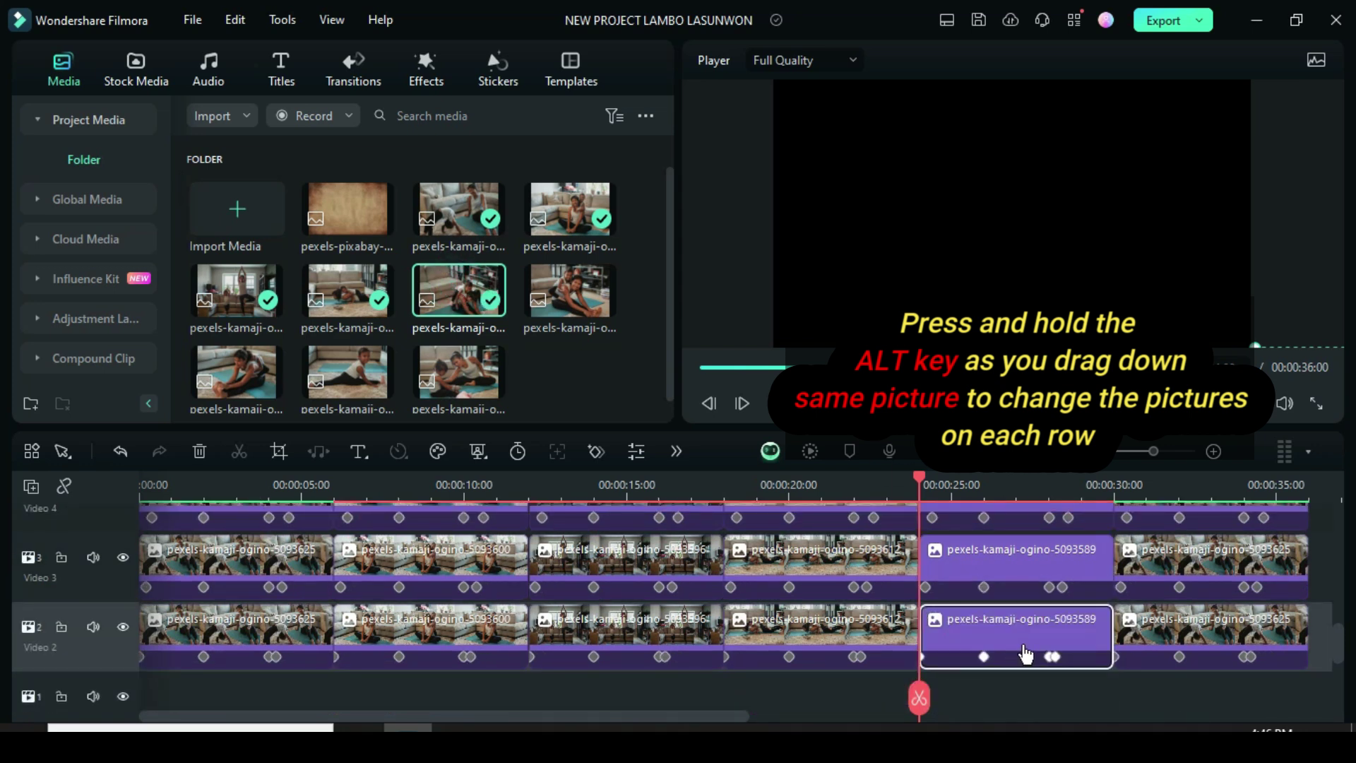
# Step: Replace the last-group clips (starting at 00:00:30:00) on Video 11 and Video 10 with pexels-kamaji-ogino-5093611
pyautogui.scroll(8, 1025, 621)
pyautogui.click(1211, 608)
pyautogui.click(647, 400)
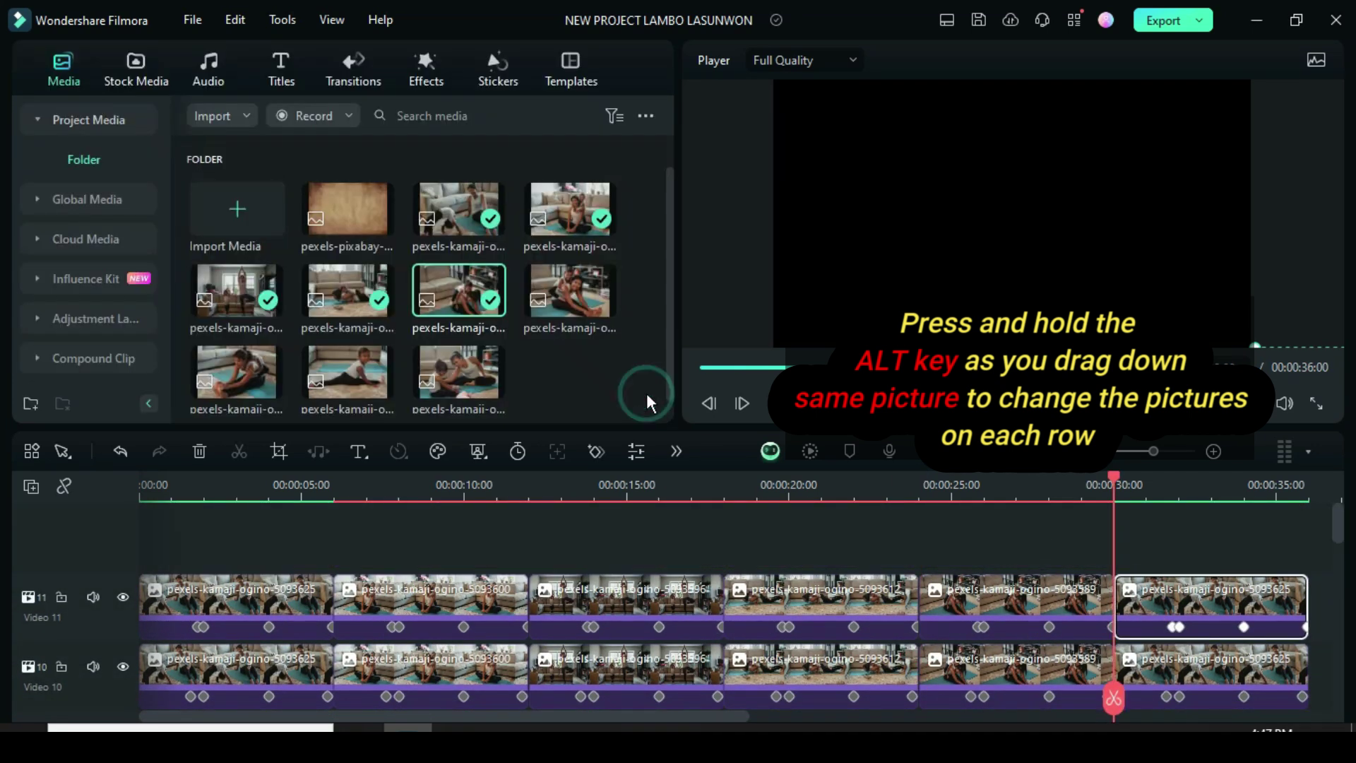
pyautogui.moveTo(347, 372); pyautogui.dragTo(1176, 596)
pyautogui.scroll(-1, 1176, 595)
pyautogui.scroll(-1, 1176, 621)
pyautogui.moveTo(348, 372); pyautogui.dragTo(1194, 629)
# Step: Replace the remaining last-group clips down to Video 2 with pexels-kamaji-ogino-5093611 and look over the replaced rows
pyautogui.scroll(-1, 1178, 630)
pyautogui.scroll(-1, 1180, 630)
pyautogui.scroll(-1, 1181, 660)
pyautogui.scroll(-1, 1182, 635)
pyautogui.scroll(-1, 1130, 618)
pyautogui.scroll(-1, 1193, 629)
pyautogui.moveTo(347, 372); pyautogui.dragTo(1156, 615)
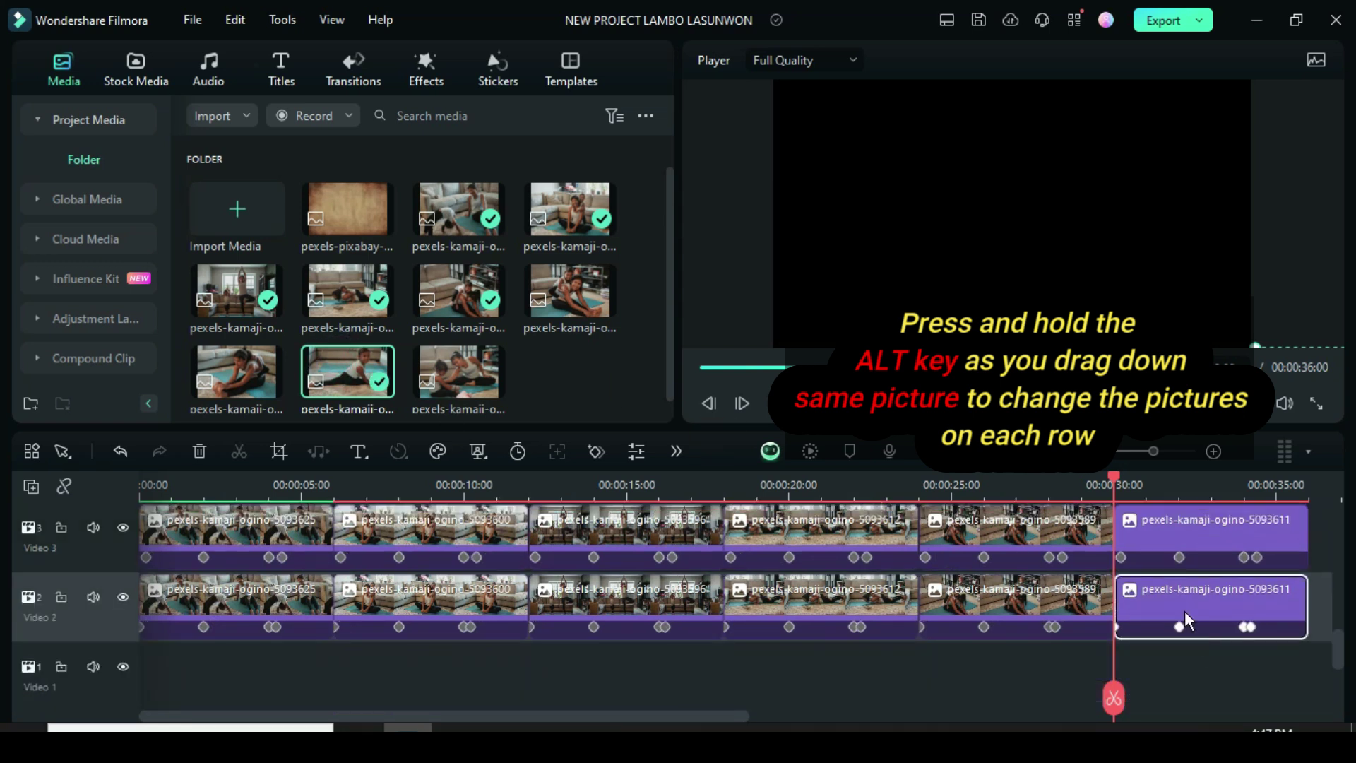
pyautogui.scroll(10, 1227, 608)
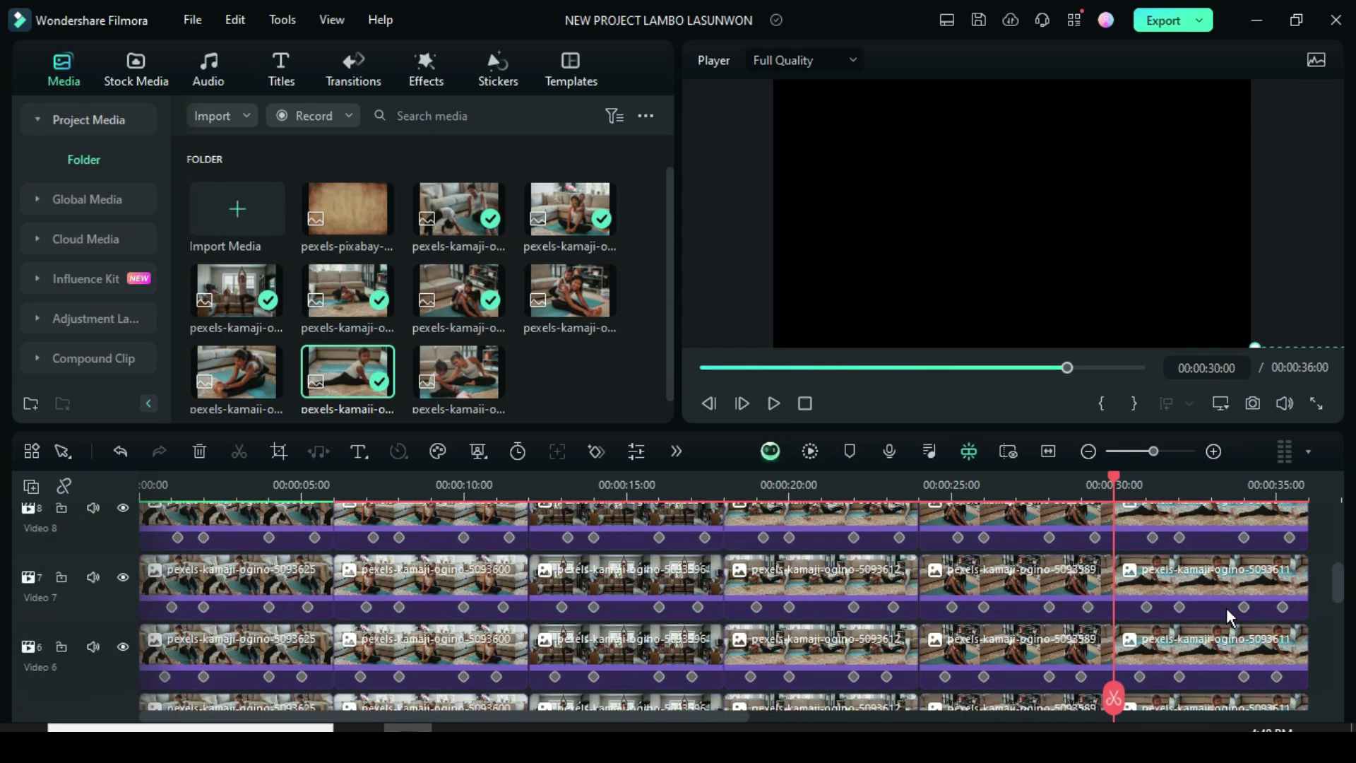
pyautogui.scroll(-10, 1130, 600)
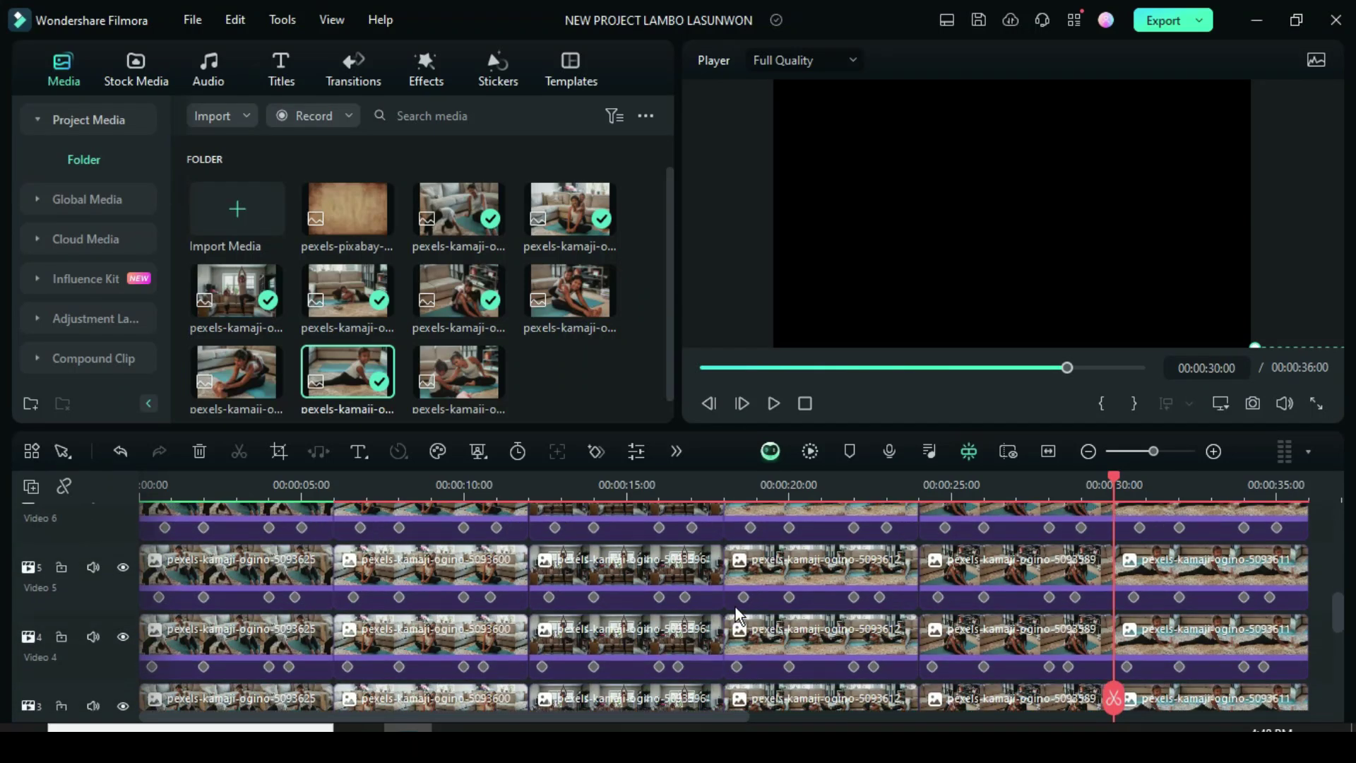
# Step: Place the parchment background pexels-pixabay-235985 (5) at the start of Video 1 and extend it to 00:00:36:00
pyautogui.click(1045, 454)
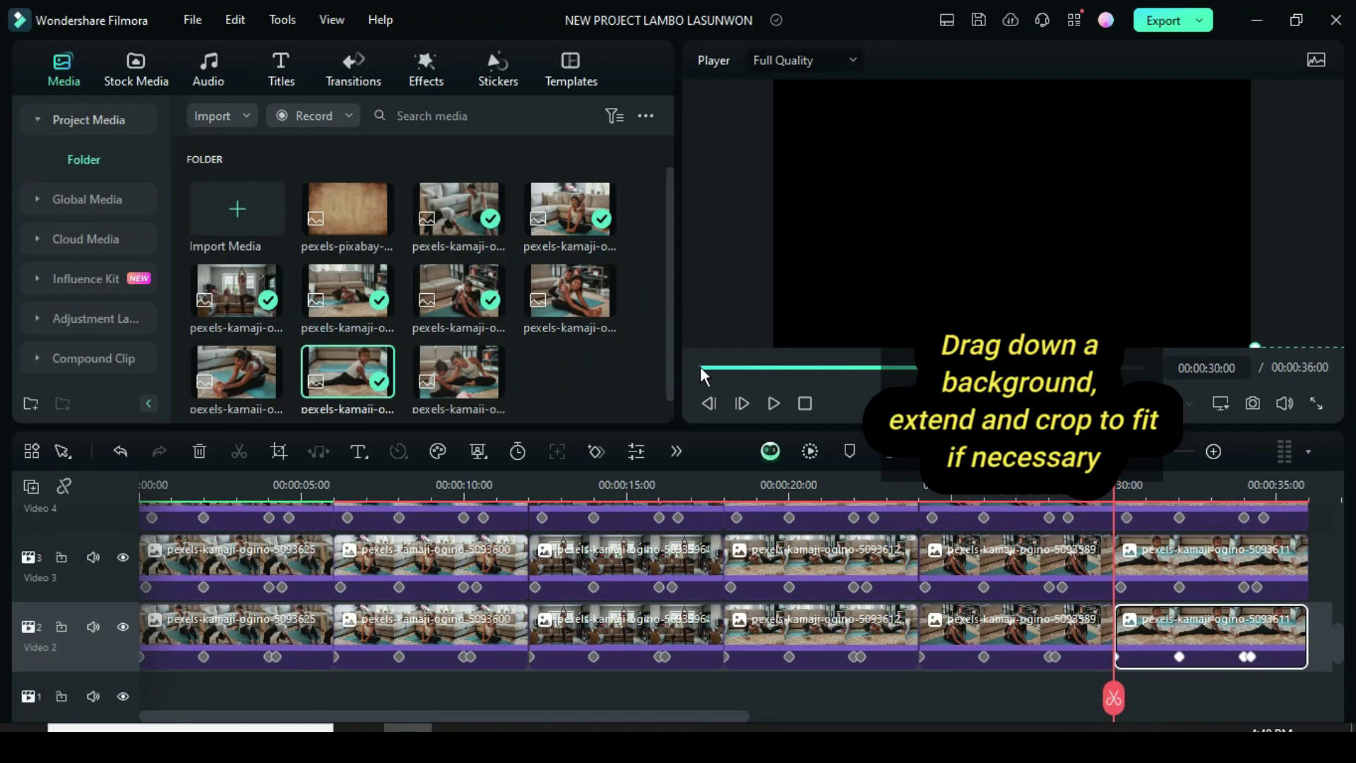
pyautogui.scroll(-2, 61, 637)
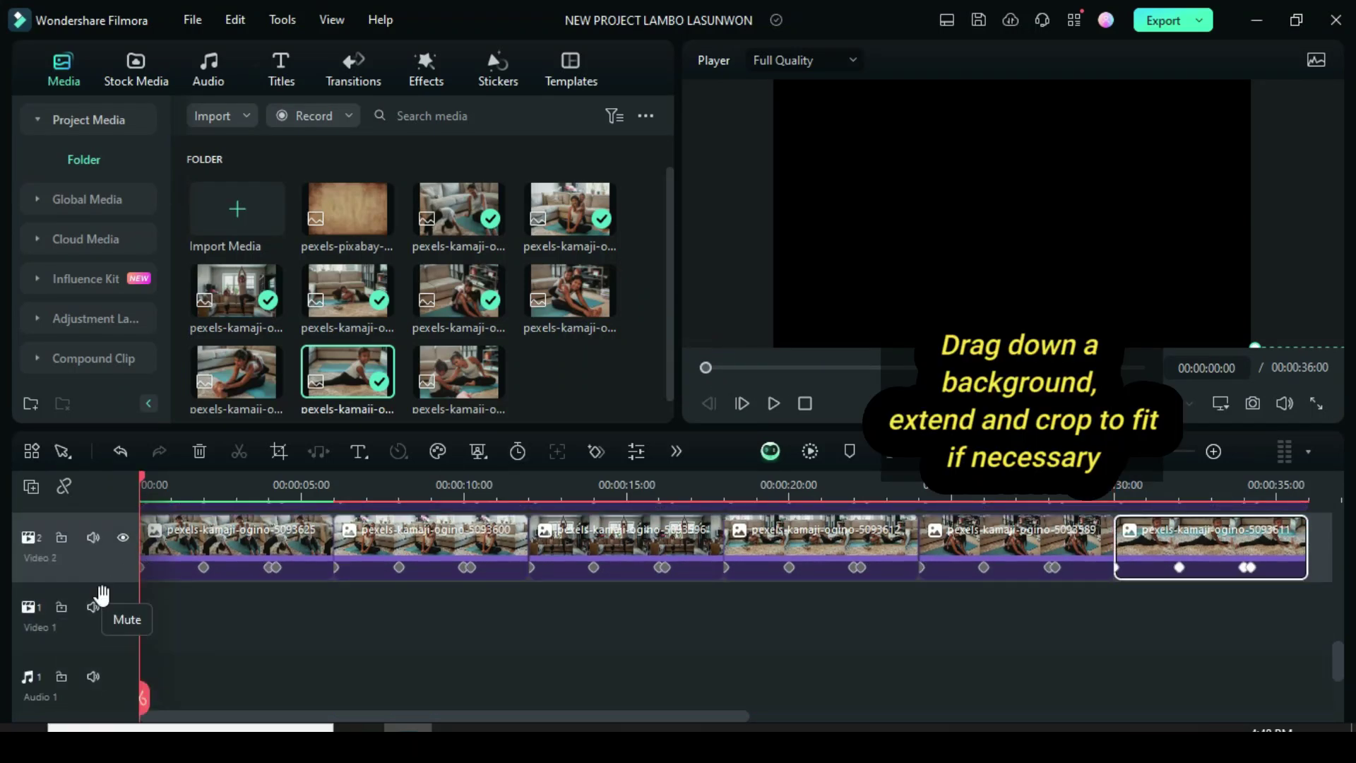
pyautogui.click(104, 595)
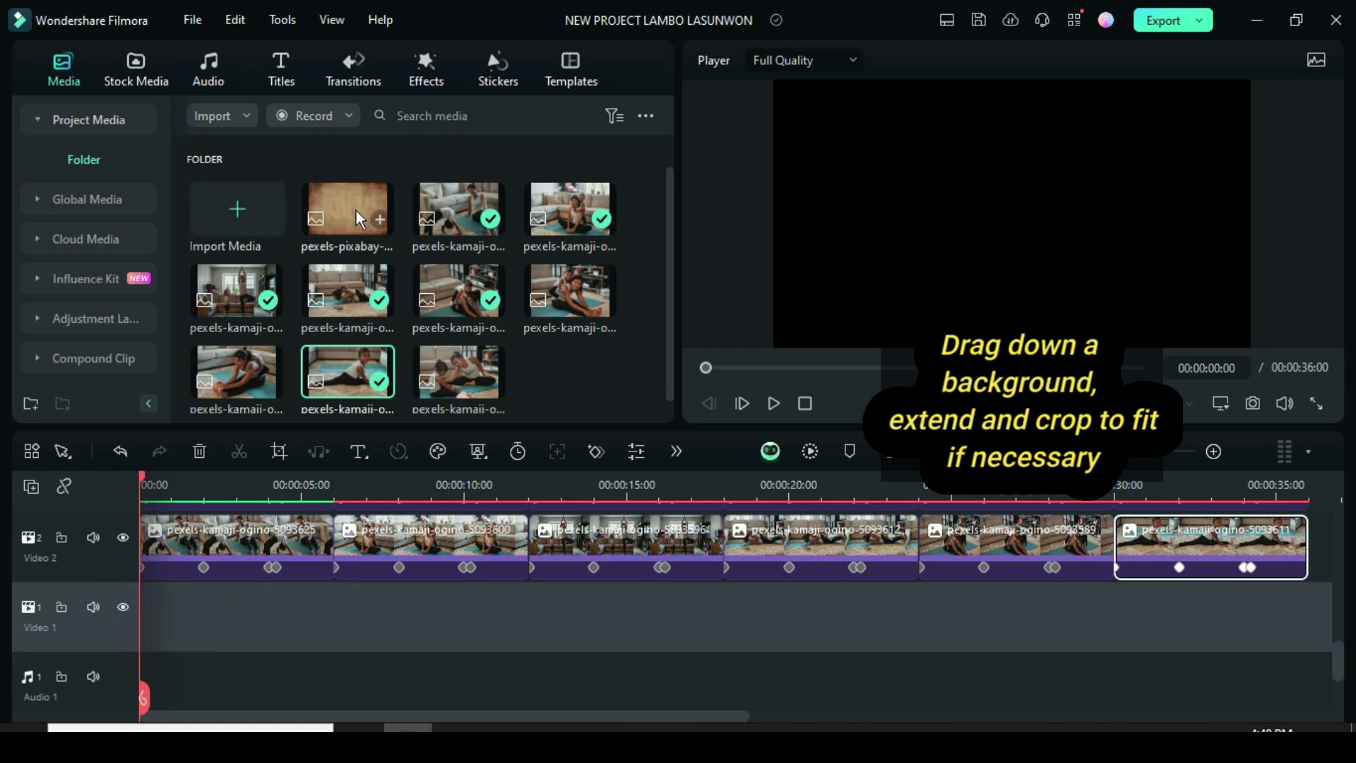
pyautogui.moveTo(256, 410); pyautogui.dragTo(1303, 611)
# Step: Crop the parchment background clip on Video 1 to fit the frame
pyautogui.click(1163, 615)
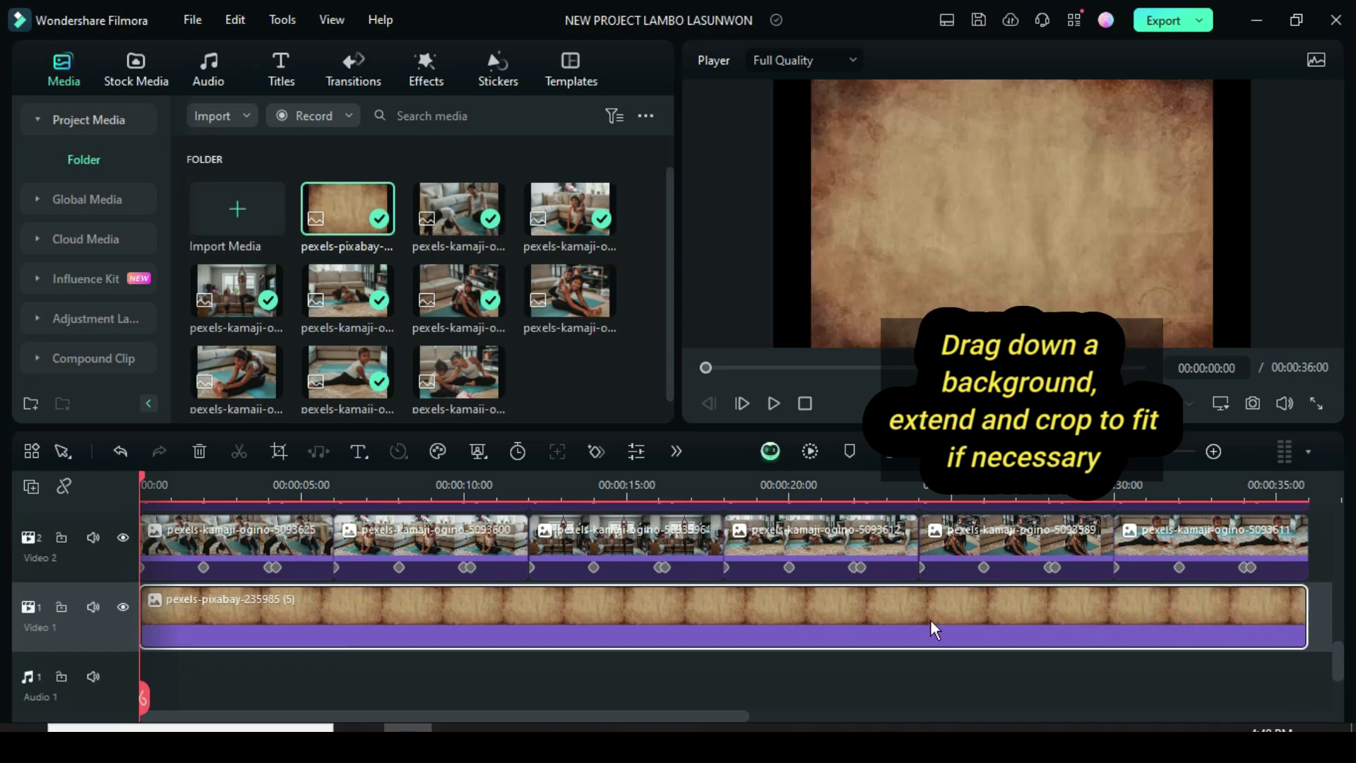
pyautogui.rightClick(426, 608)
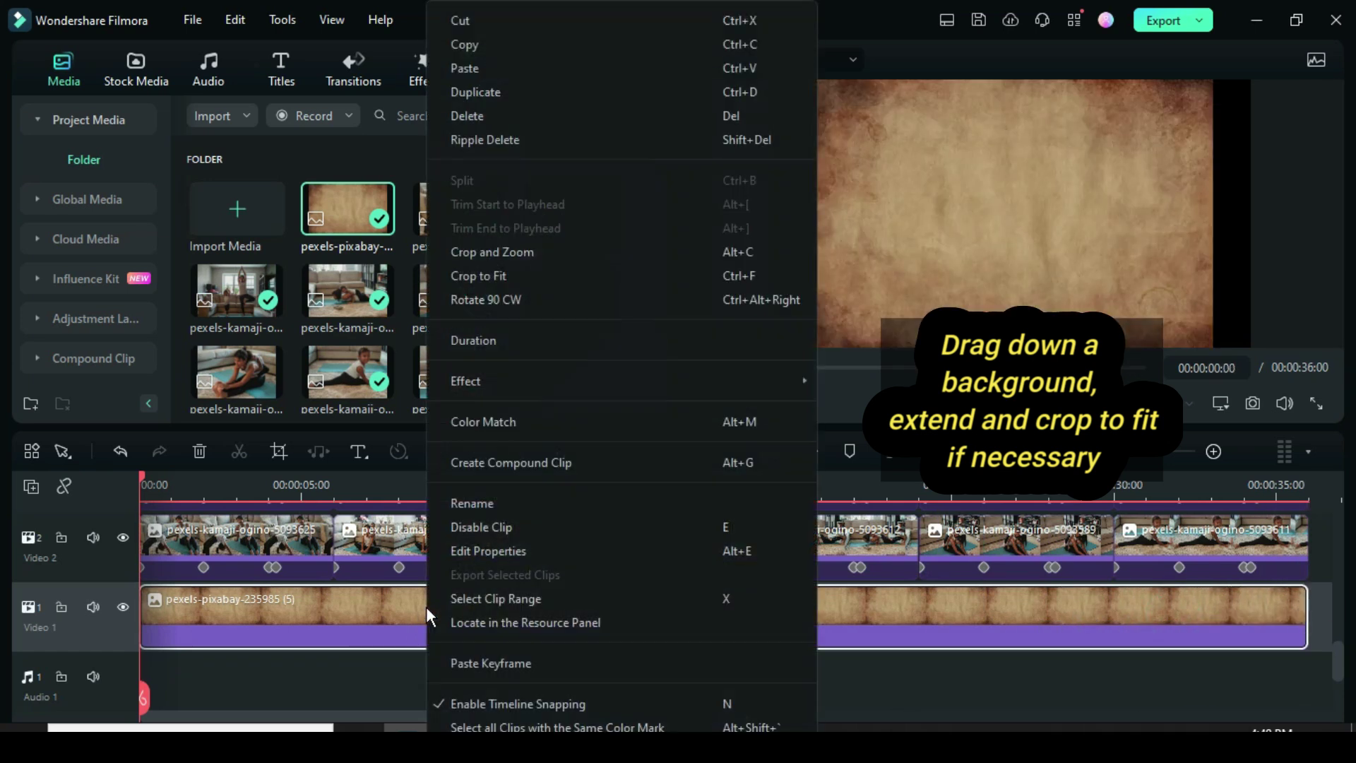
pyautogui.click(497, 277)
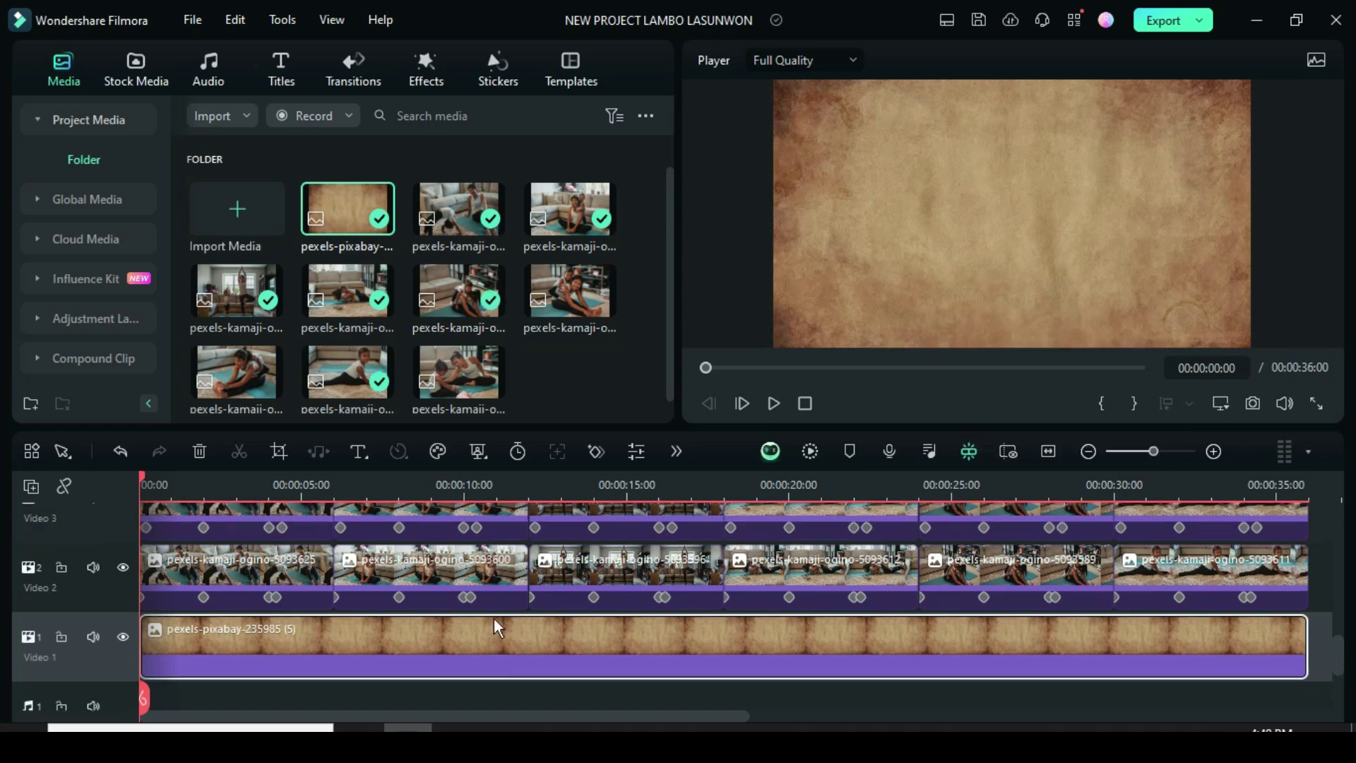
# Step: Add a new empty video track, Video 12, above the topmost photo track
pyautogui.scroll(10, 493, 617)
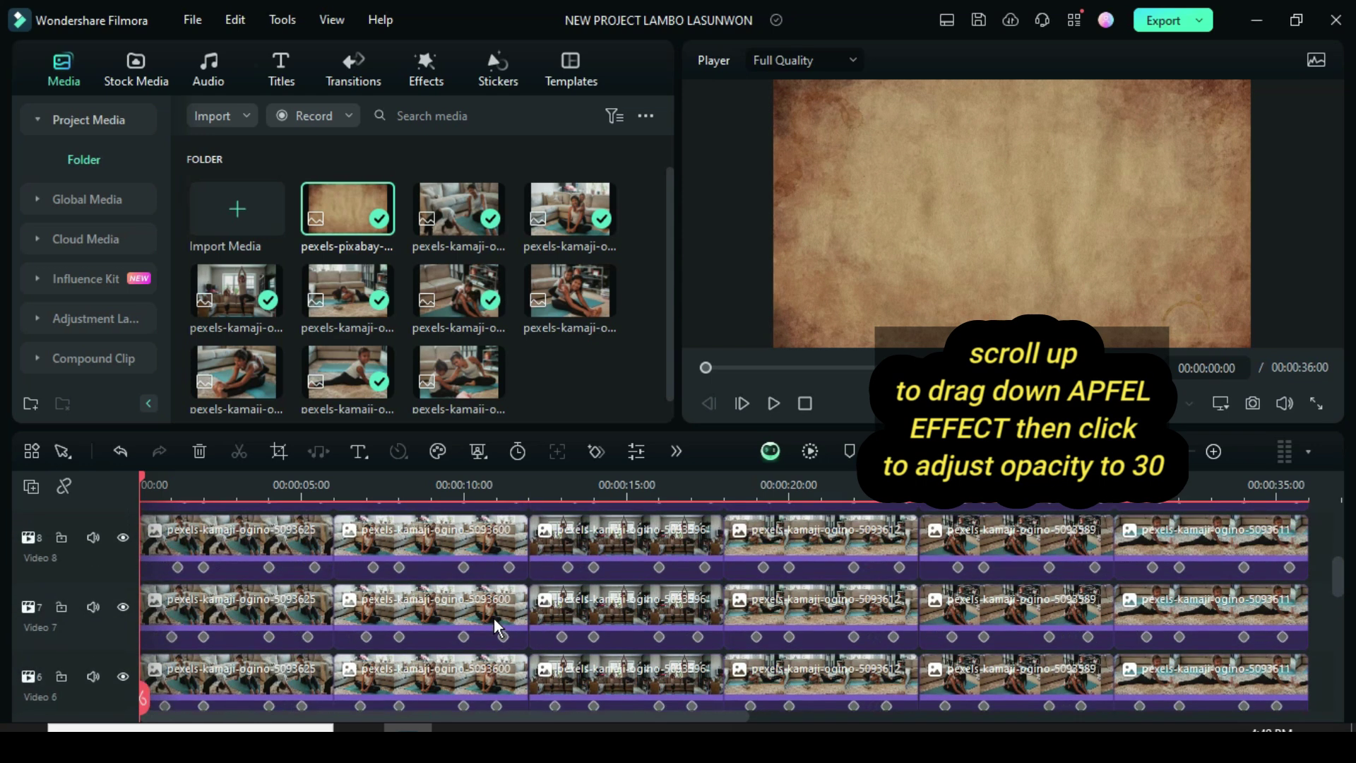
pyautogui.scroll(2, 497, 625)
pyautogui.click(31, 486)
pyautogui.click(103, 521)
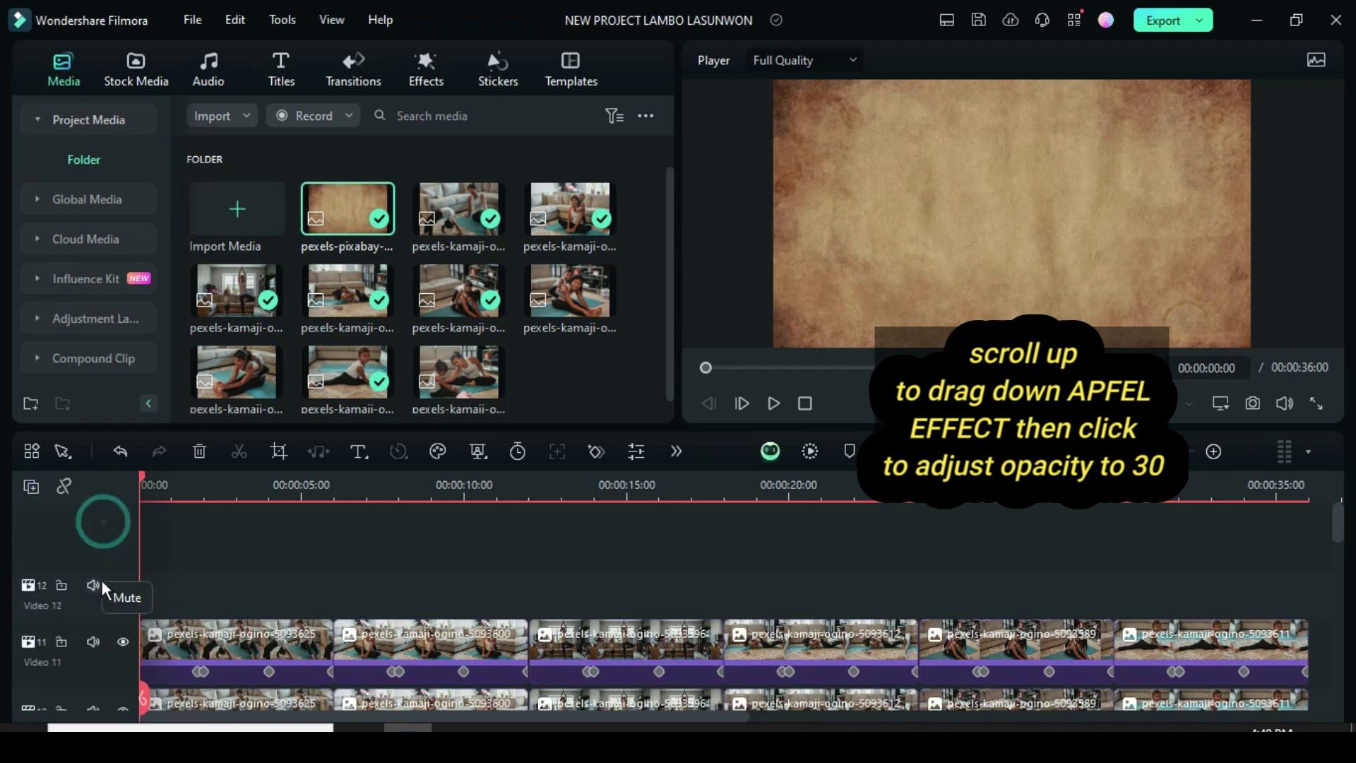
# Step: Search the effects library for APFEL in place of the previous search term
pyautogui.click(426, 68)
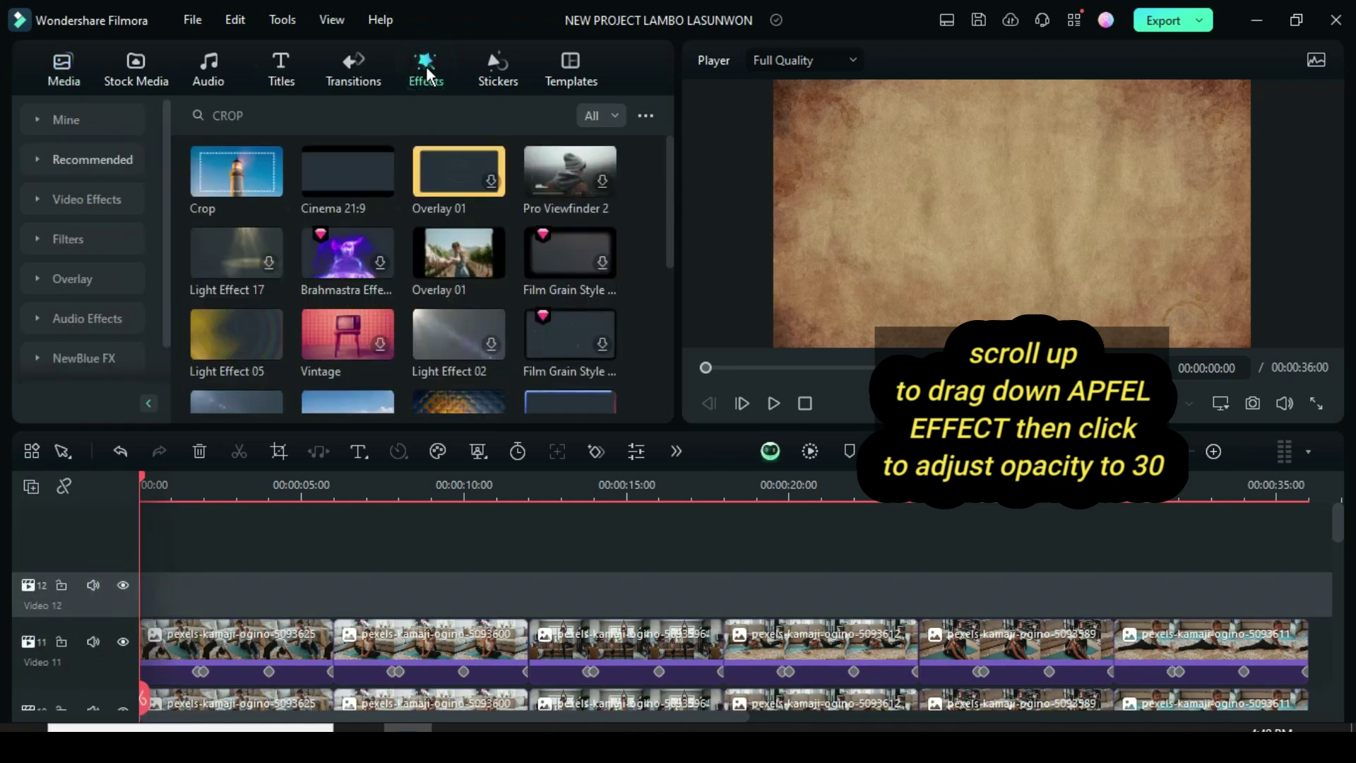
pyautogui.press('BackSpace')
pyautogui.press('BackSpace')
pyautogui.press('BackSpace')
pyautogui.press('BackSpace')
pyautogui.write('APFEL')
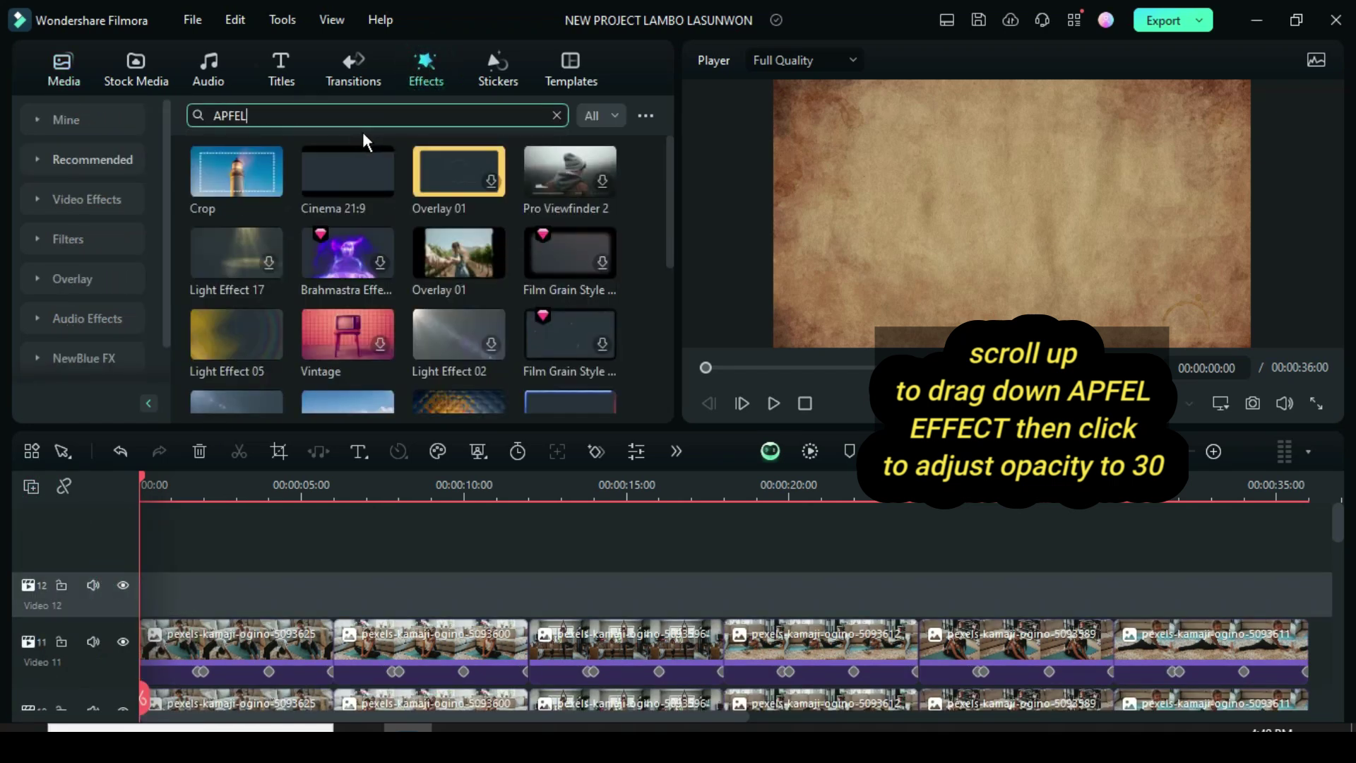
pyautogui.press('Return')
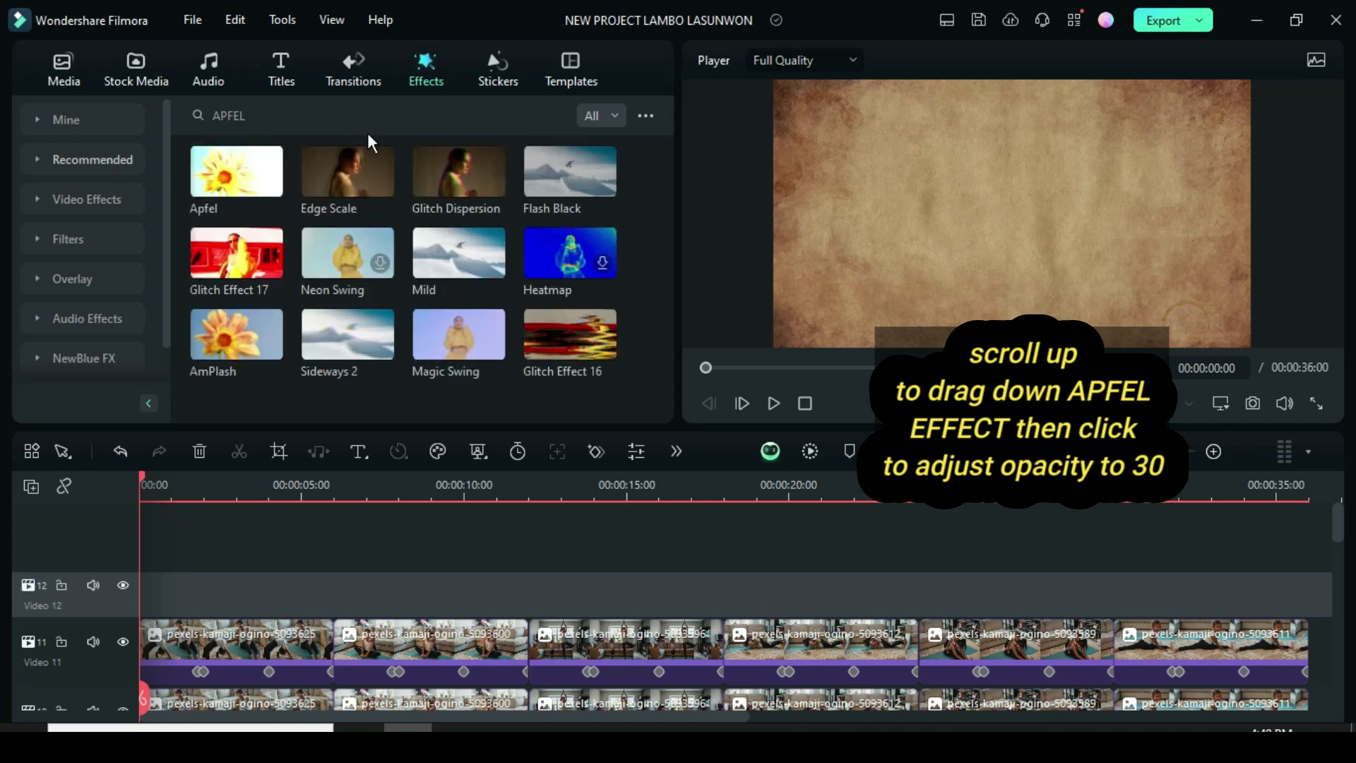
# Step: Place the Apfel effect on Video 12, extend it from the start to 00:00:36:00, and open its settings
pyautogui.moveTo(222, 247); pyautogui.dragTo(1307, 587)
pyautogui.click(711, 589)
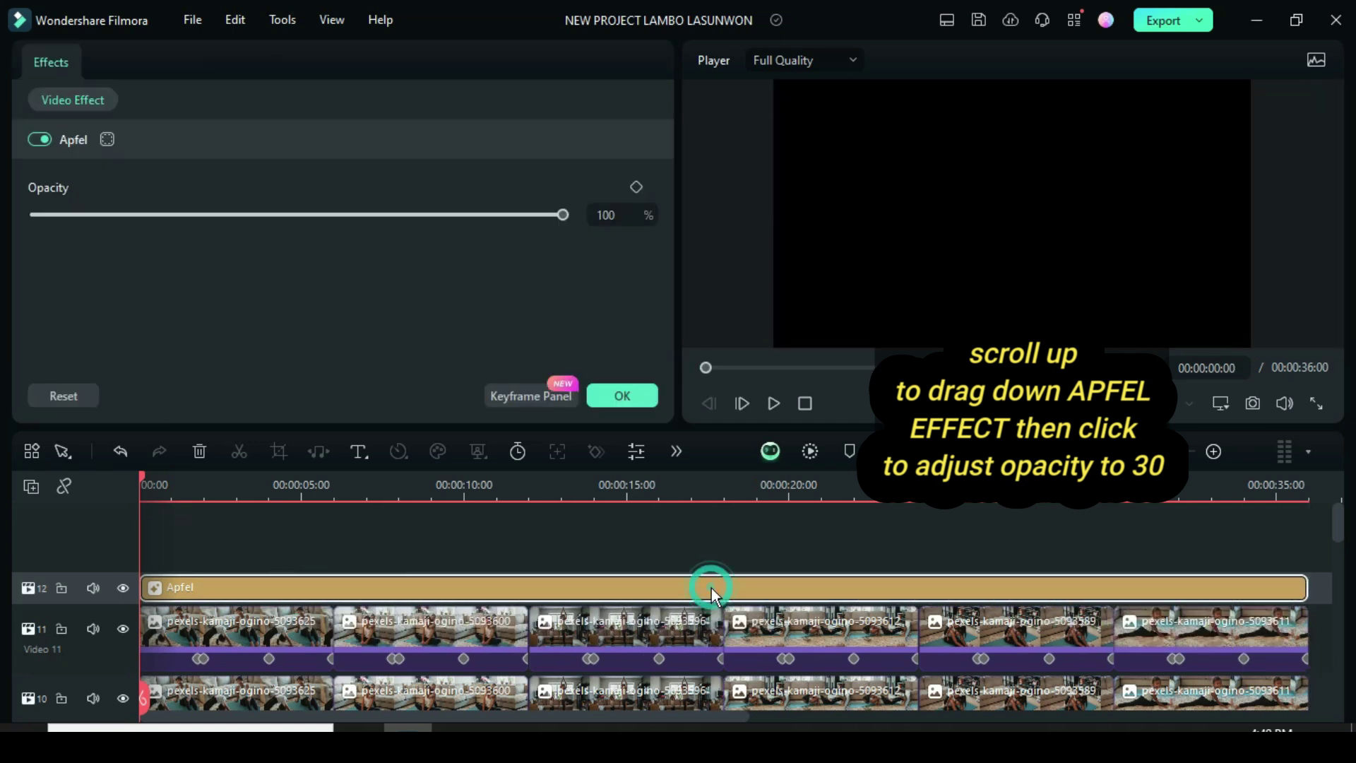
# Step: Set the Apfel effect's opacity to 30% and close its settings
pyautogui.doubleClick(606, 214)
pyautogui.write('3')
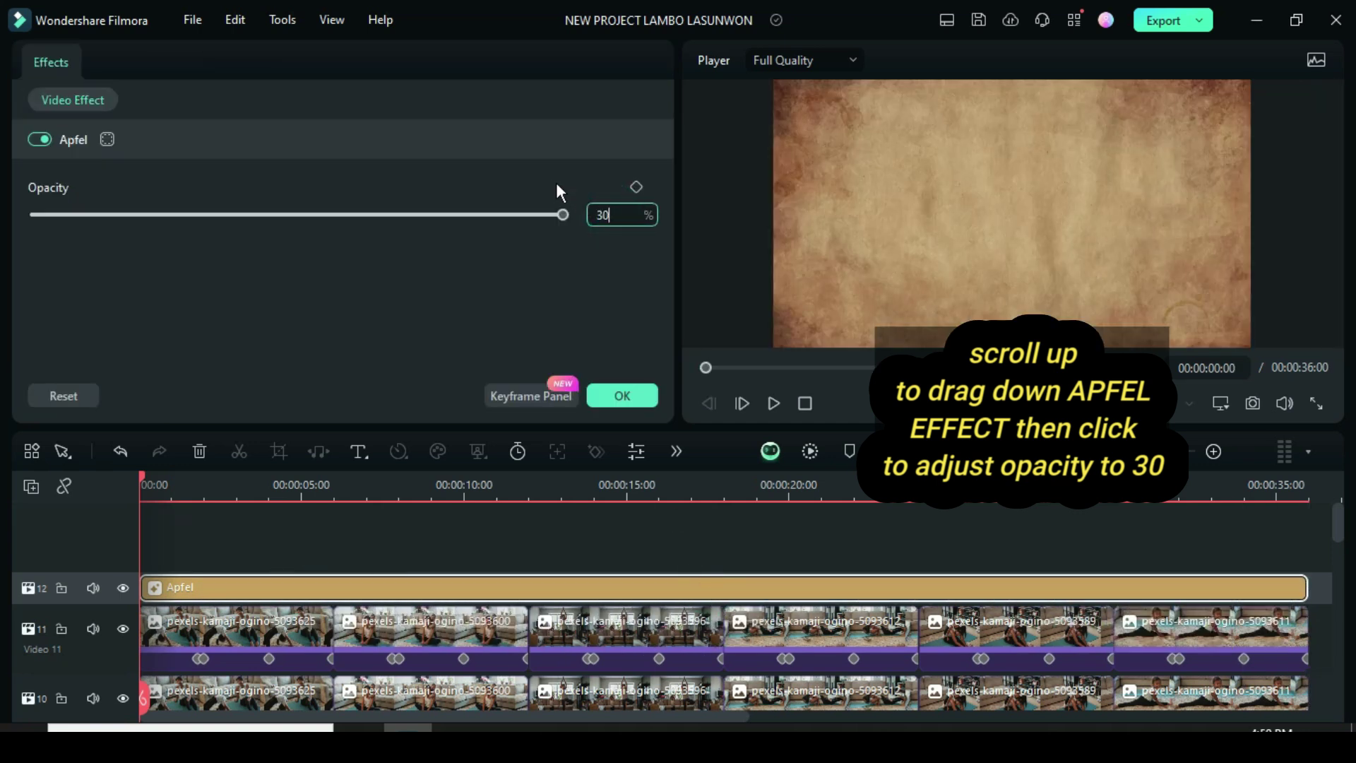
pyautogui.write('0')
pyautogui.press('Return')
pyautogui.click(622, 395)
# Step: Render a preview of the whole timeline for smooth playback
pyautogui.scroll(-1, 736, 535)
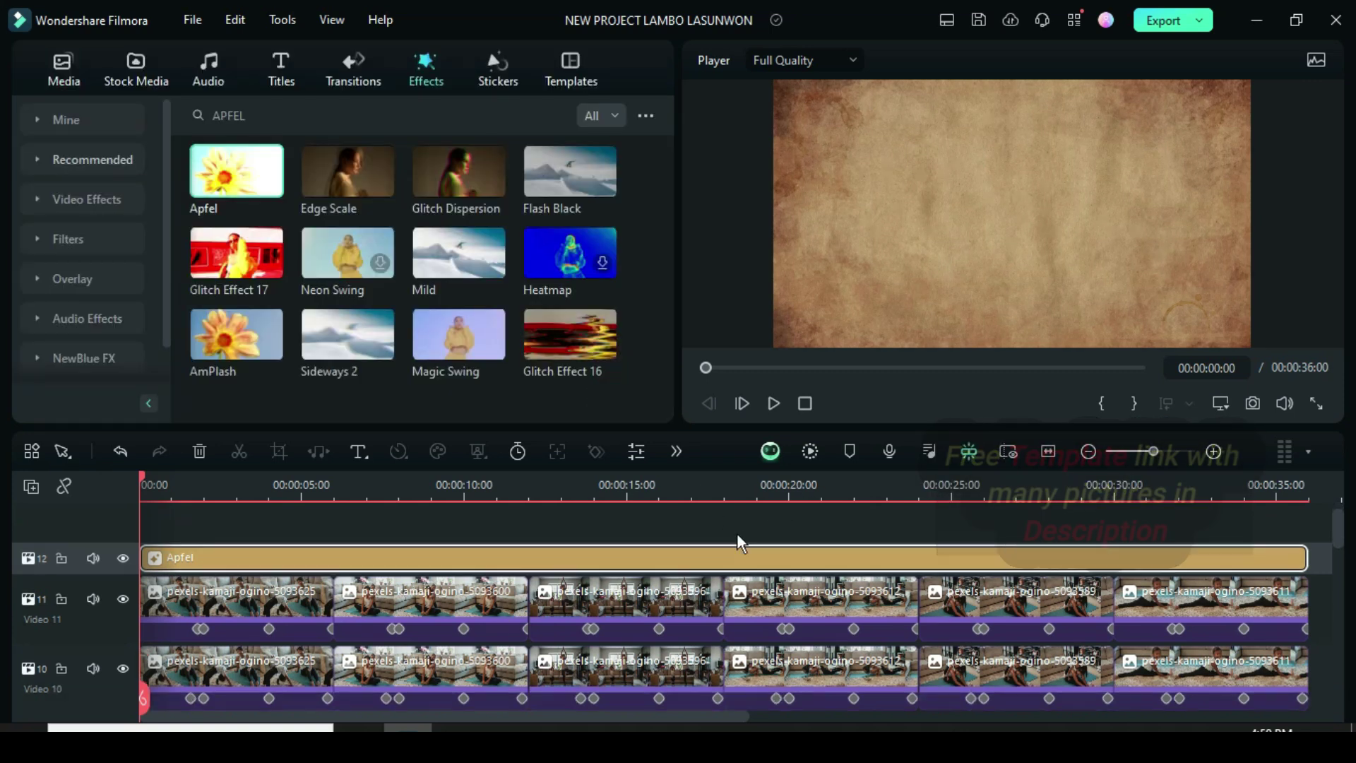
pyautogui.scroll(-10, 989, 615)
pyautogui.scroll(-3, 989, 619)
pyautogui.scroll(12, 1120, 574)
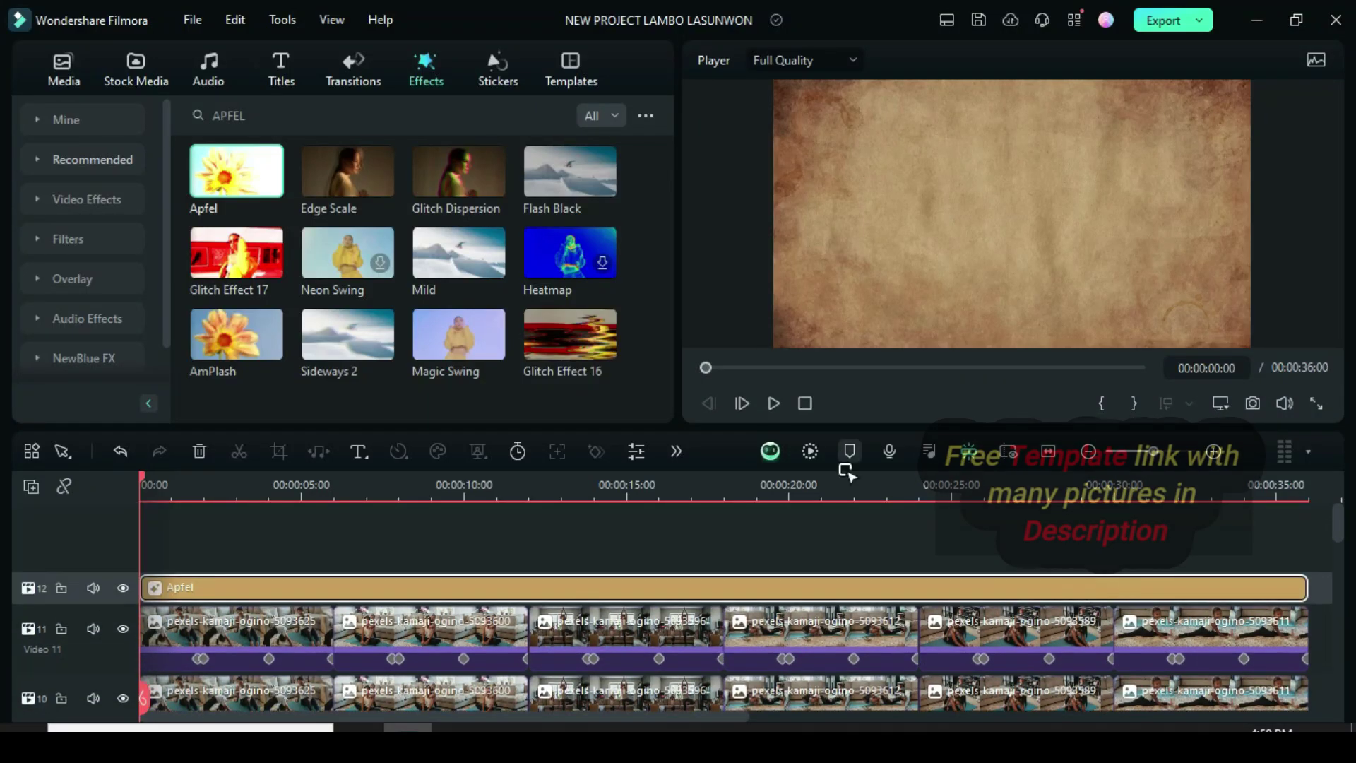
pyautogui.press('Return')
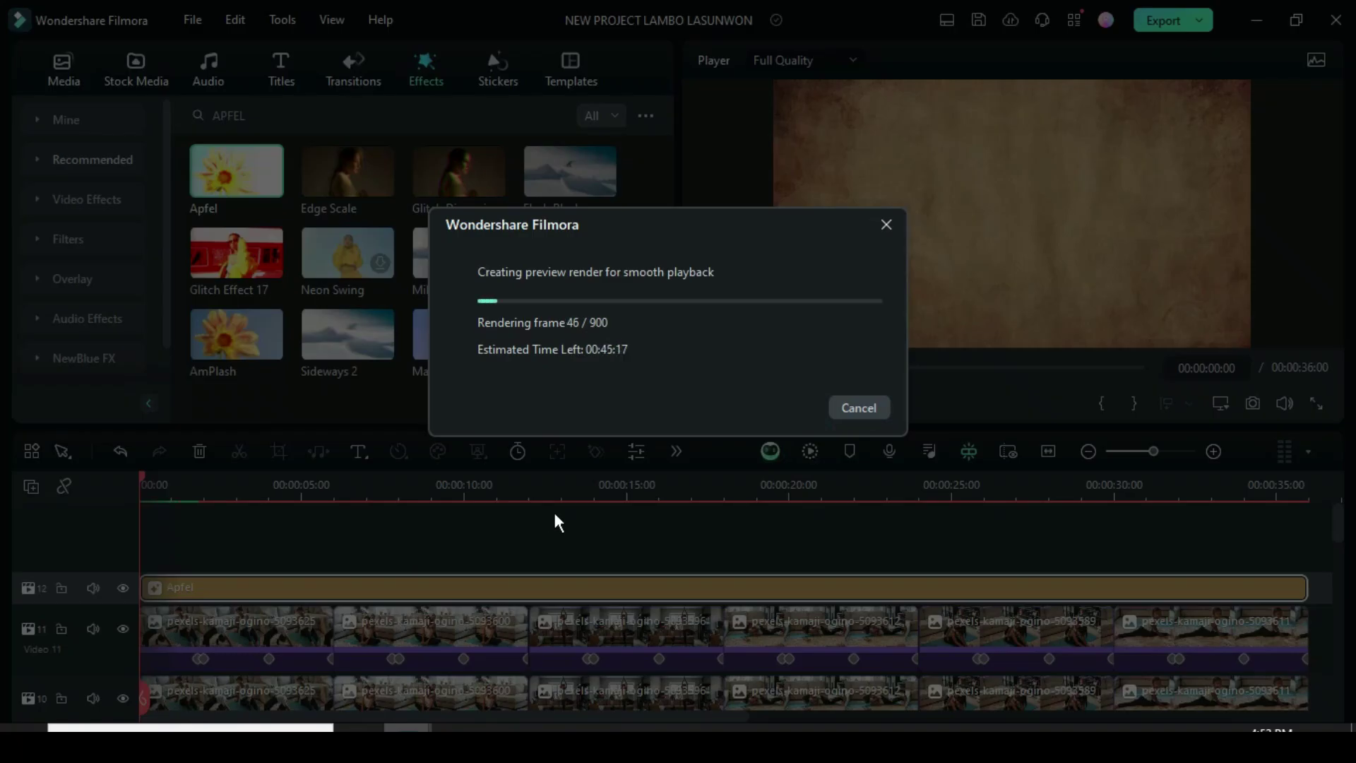
# Step: Play the rendered slideshow through from the start, and replay it to check the photo strip animation
pyautogui.scroll(-8, 709, 545)
pyautogui.scroll(8, 935, 600)
pyautogui.click(774, 402)
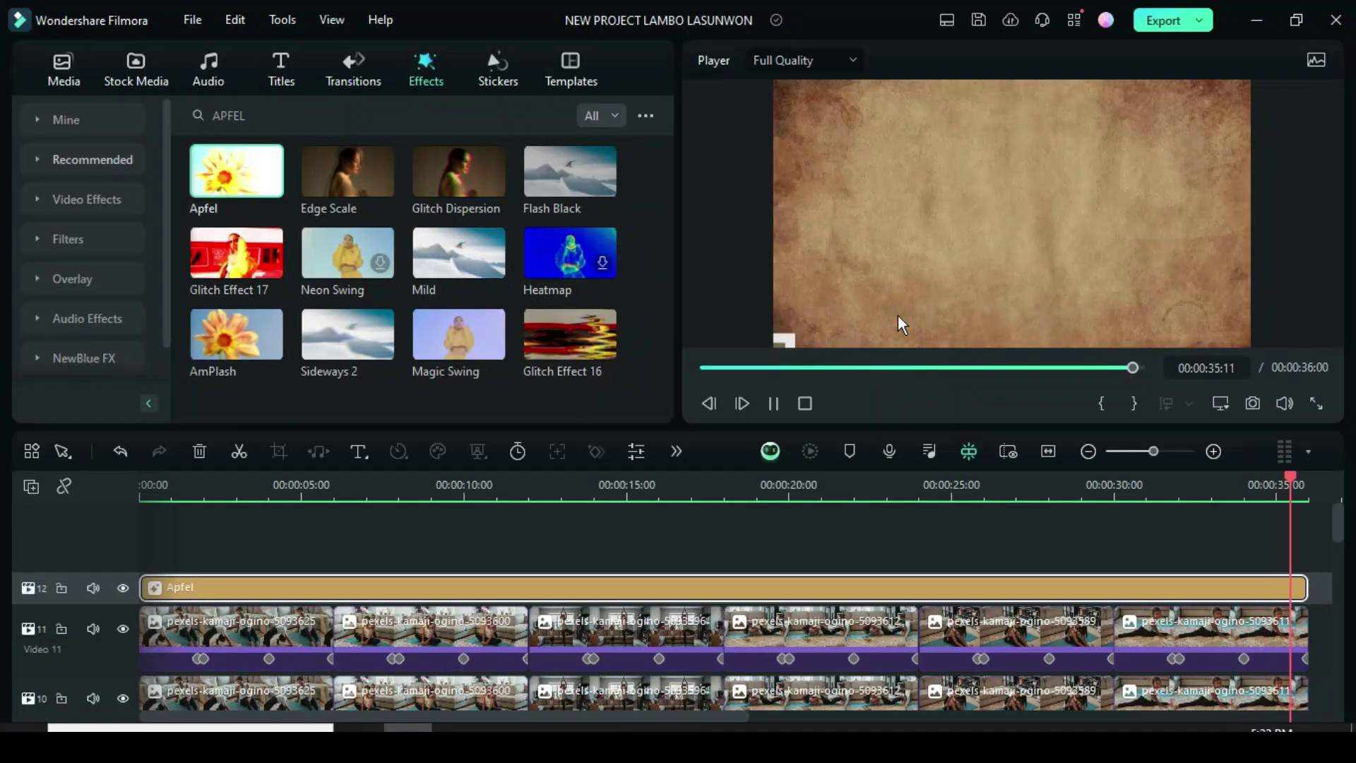
pyautogui.click(774, 402)
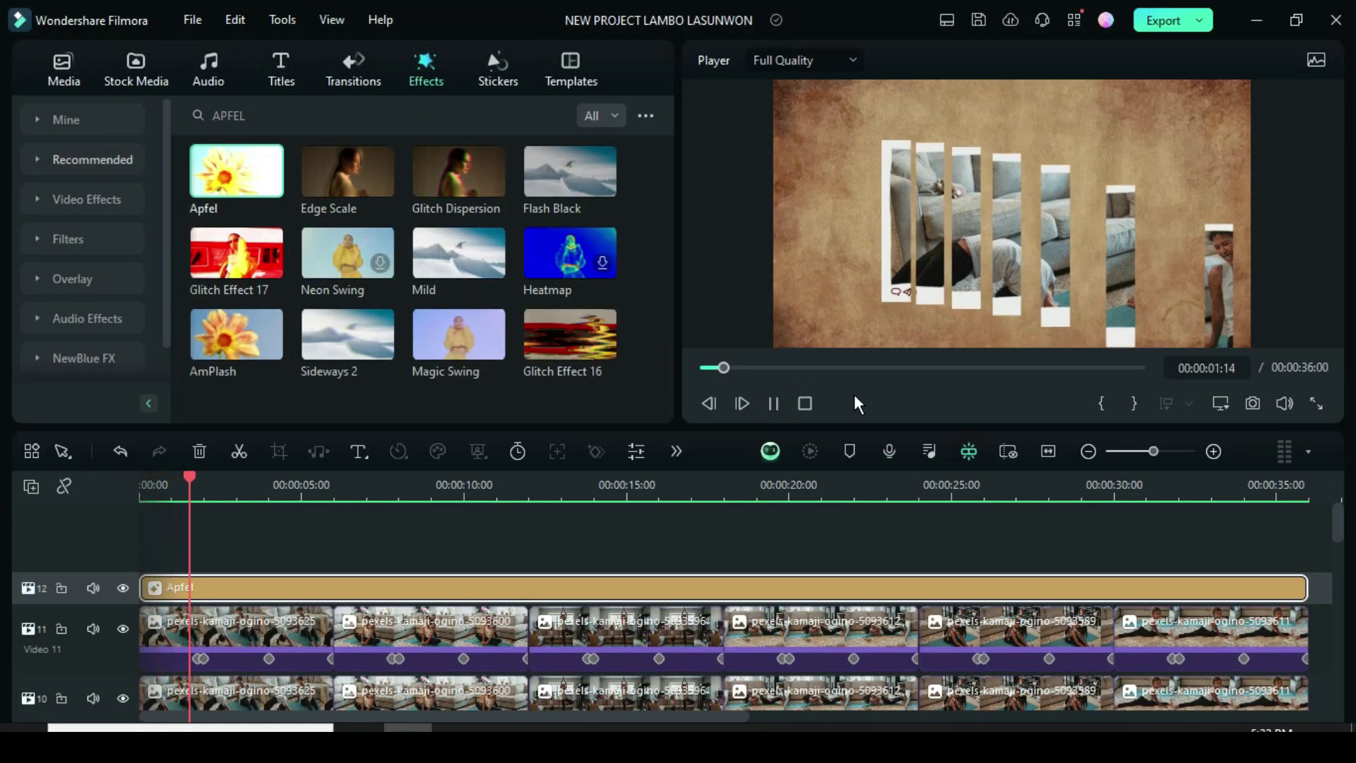